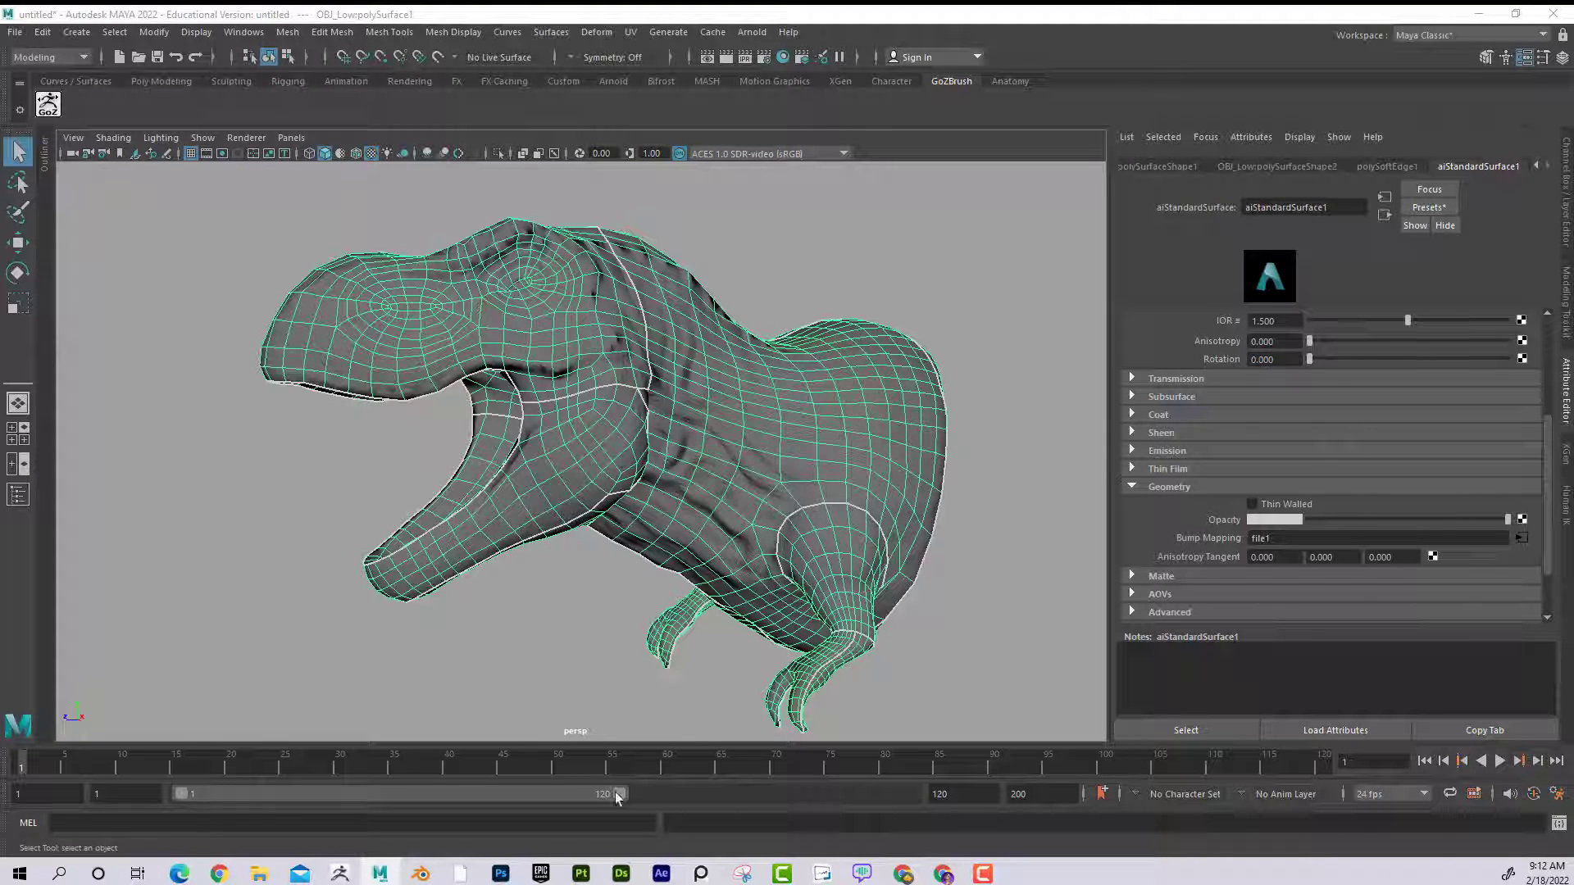
Start a new empty scene without saving the shaded T-rex, then switch to ZBrush.
click(15, 32)
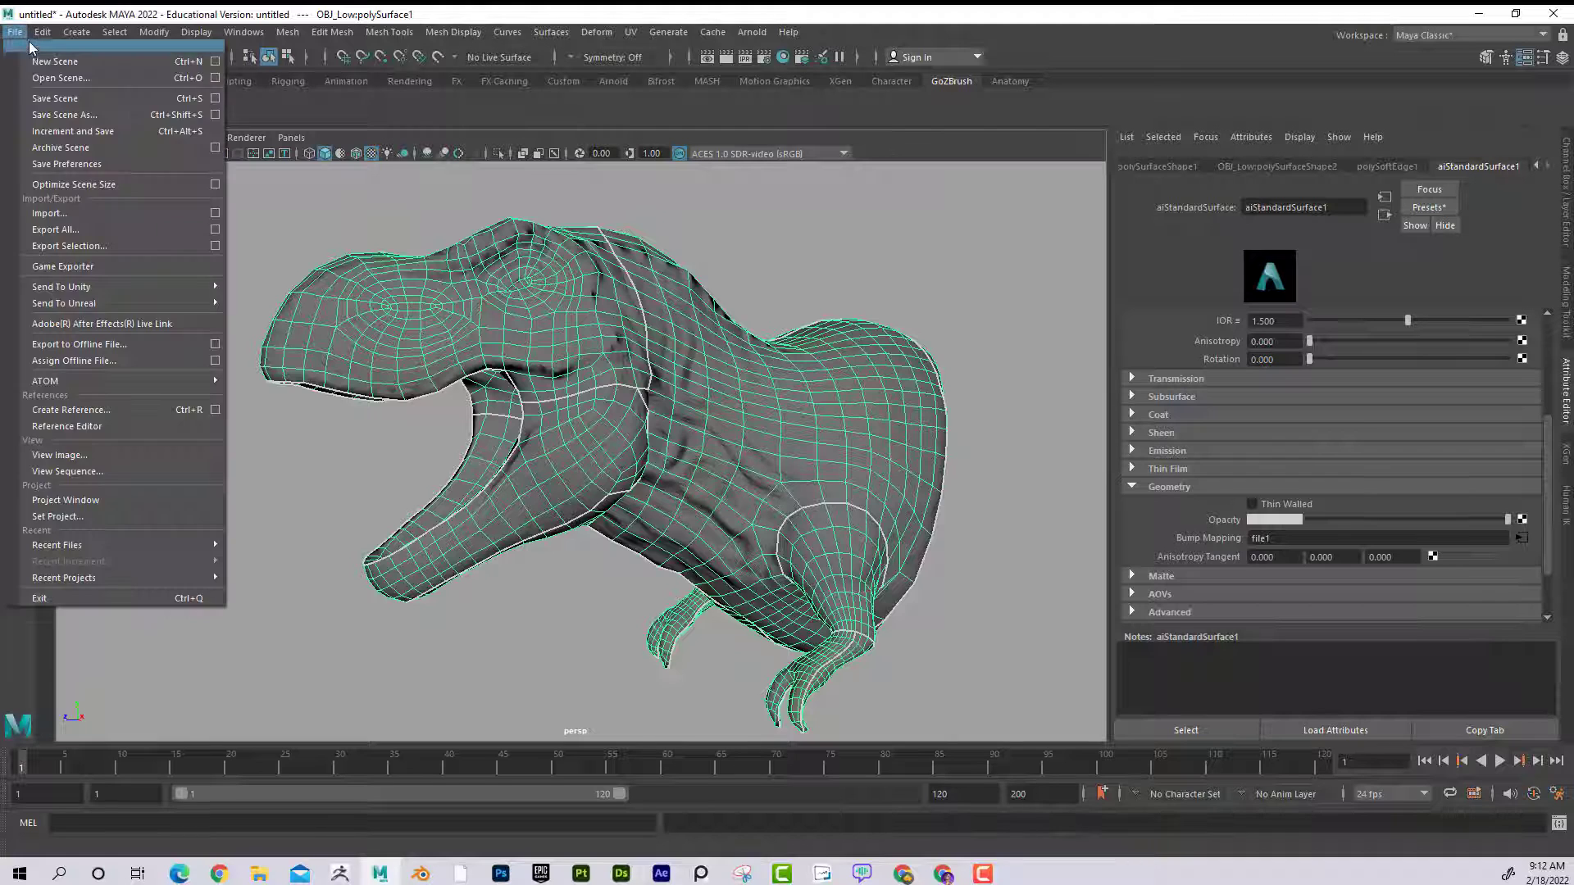
click(54, 62)
click(783, 450)
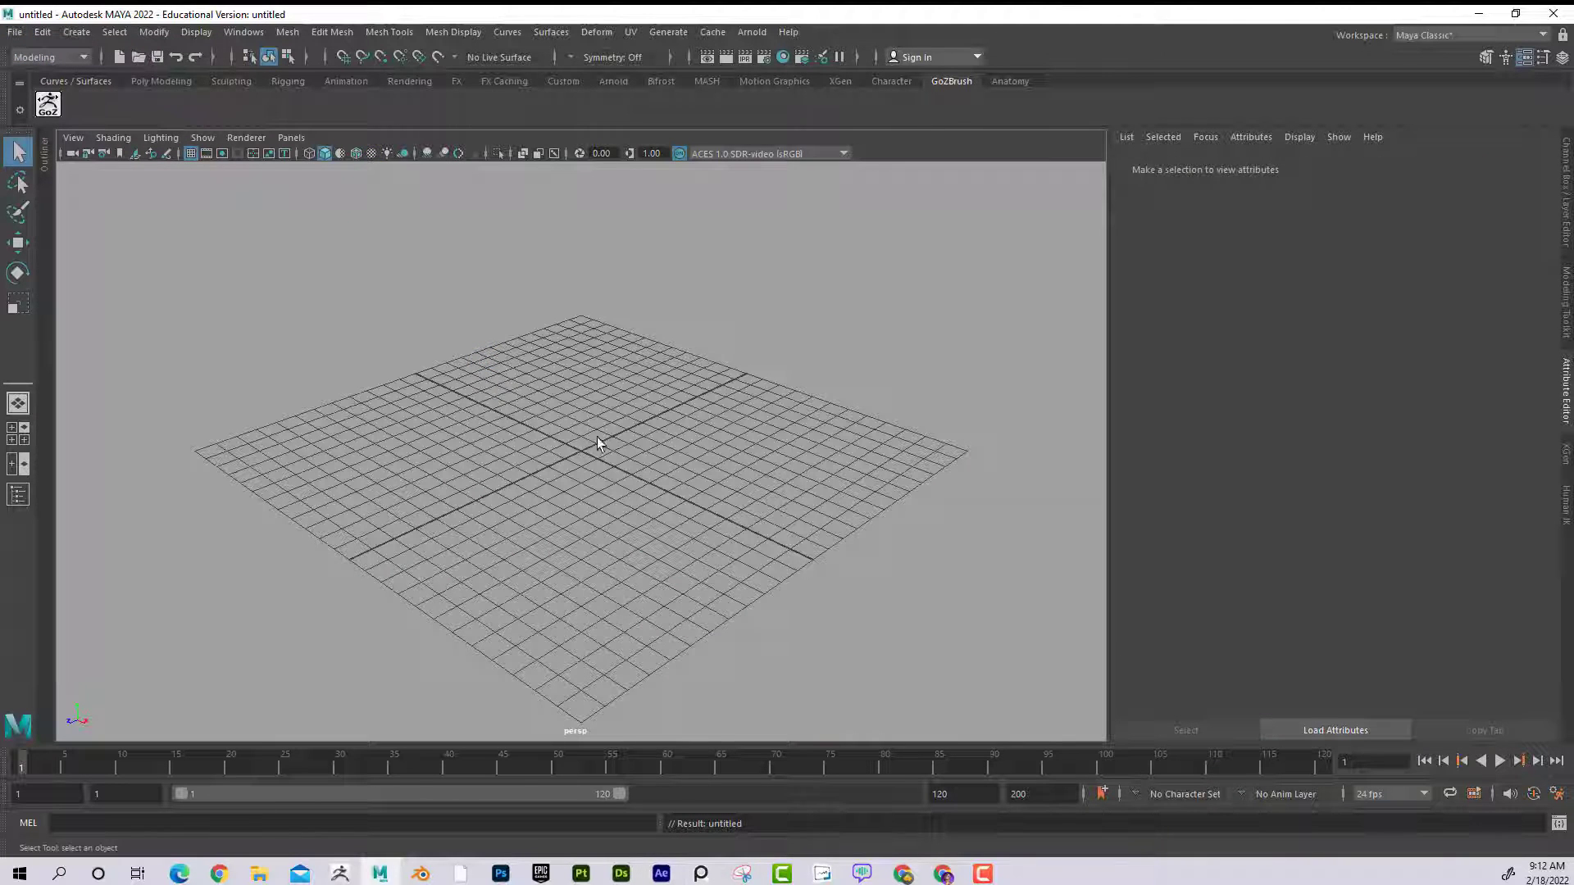
mouse_move(340, 872)
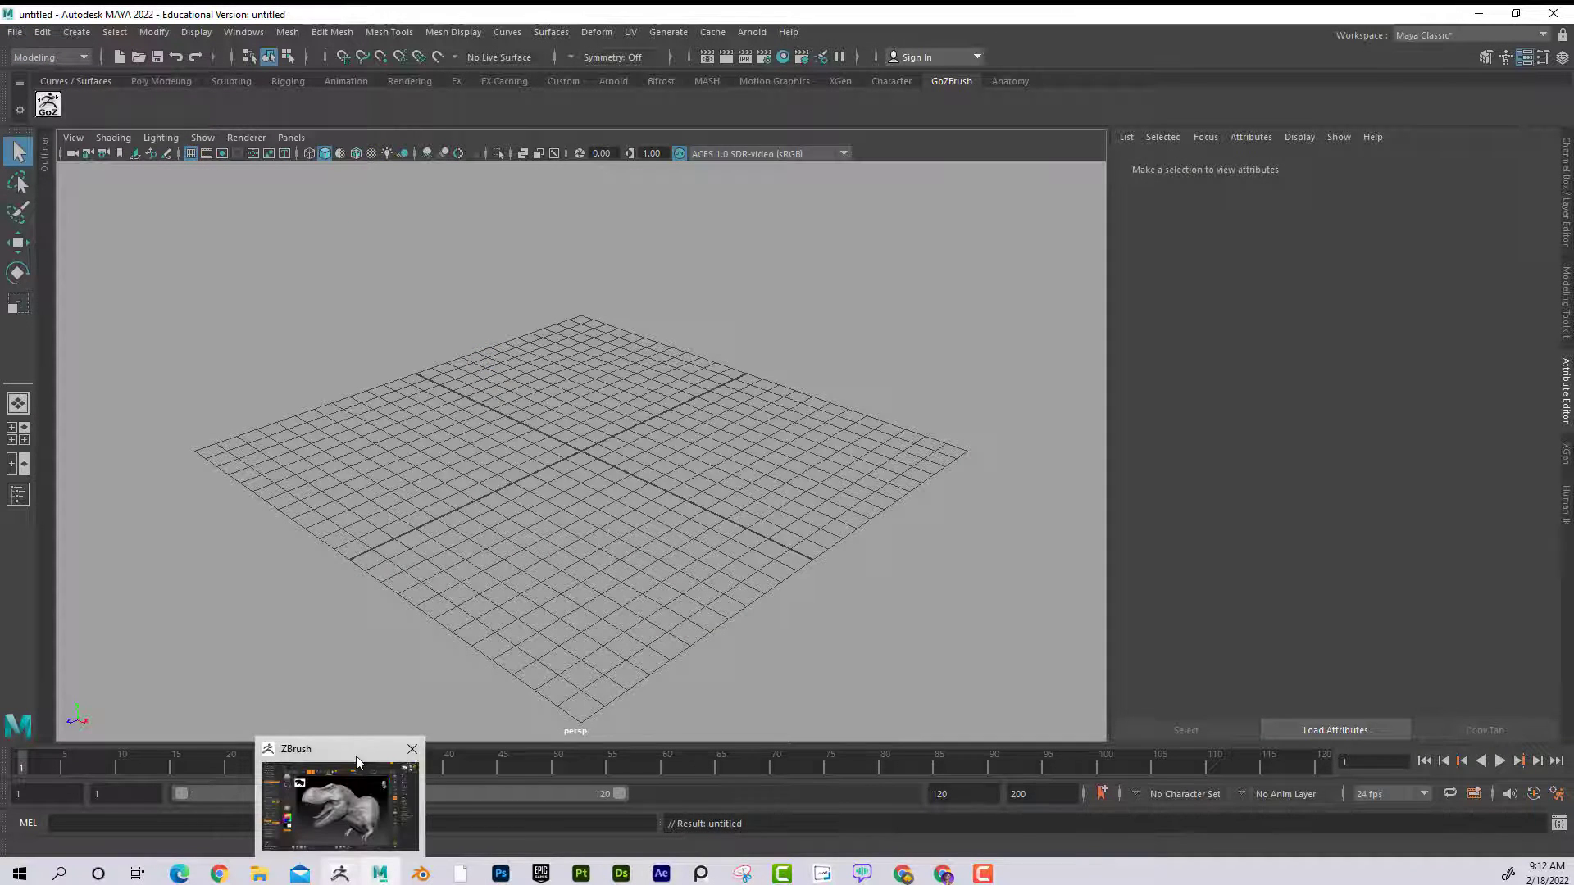
click(357, 765)
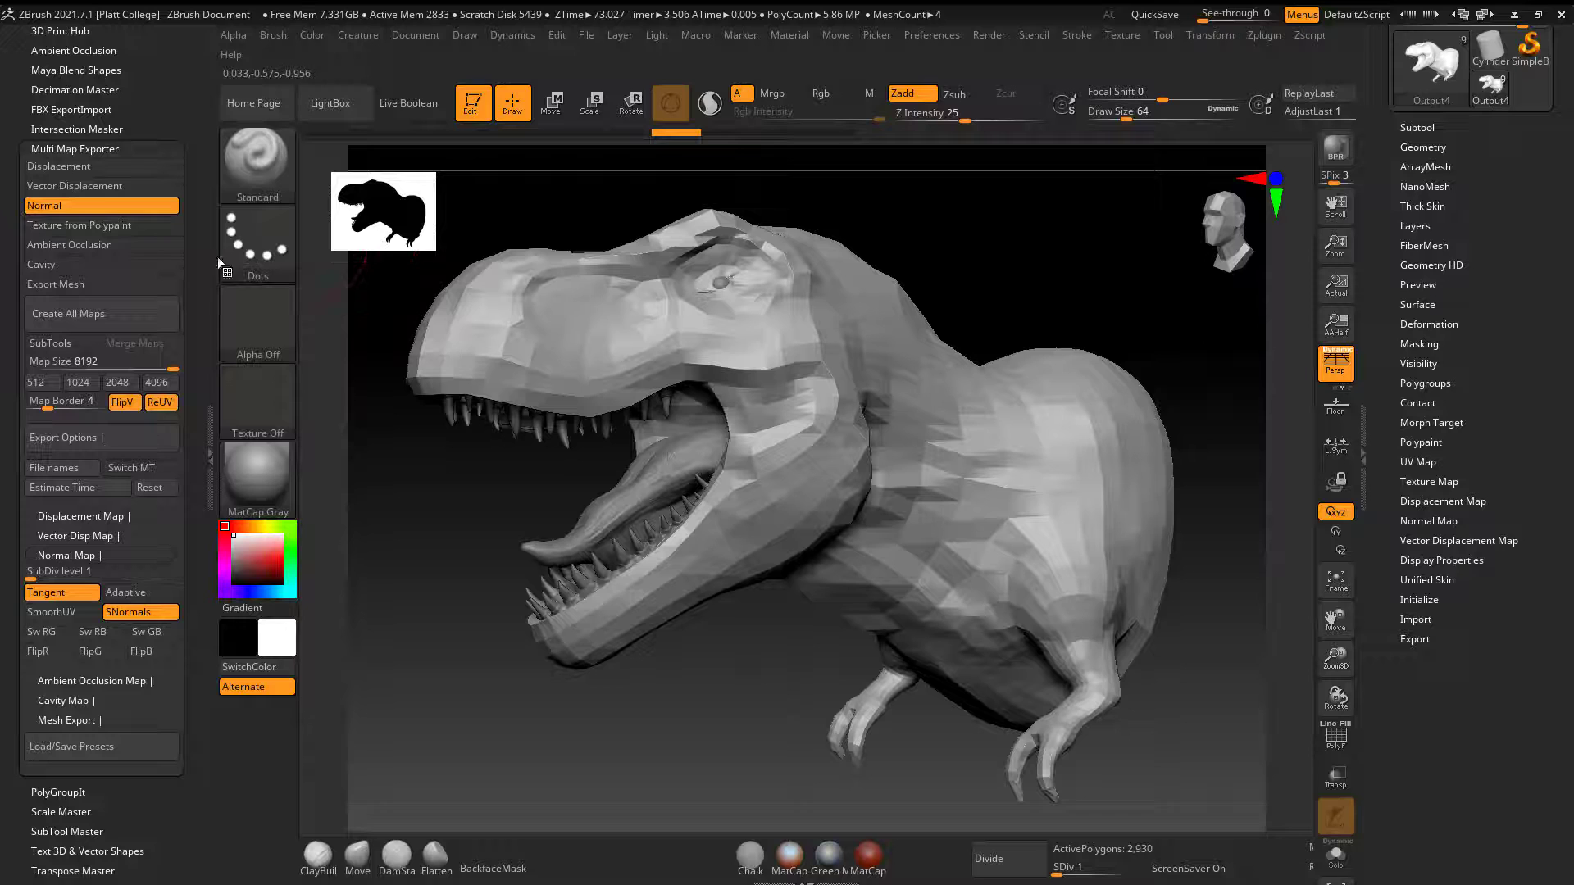
Export the T-rex mesh from the Tool palette as OBJ_Low.obj into Desktop\ZbrushNormals.
scroll(1373, 247, up, 3)
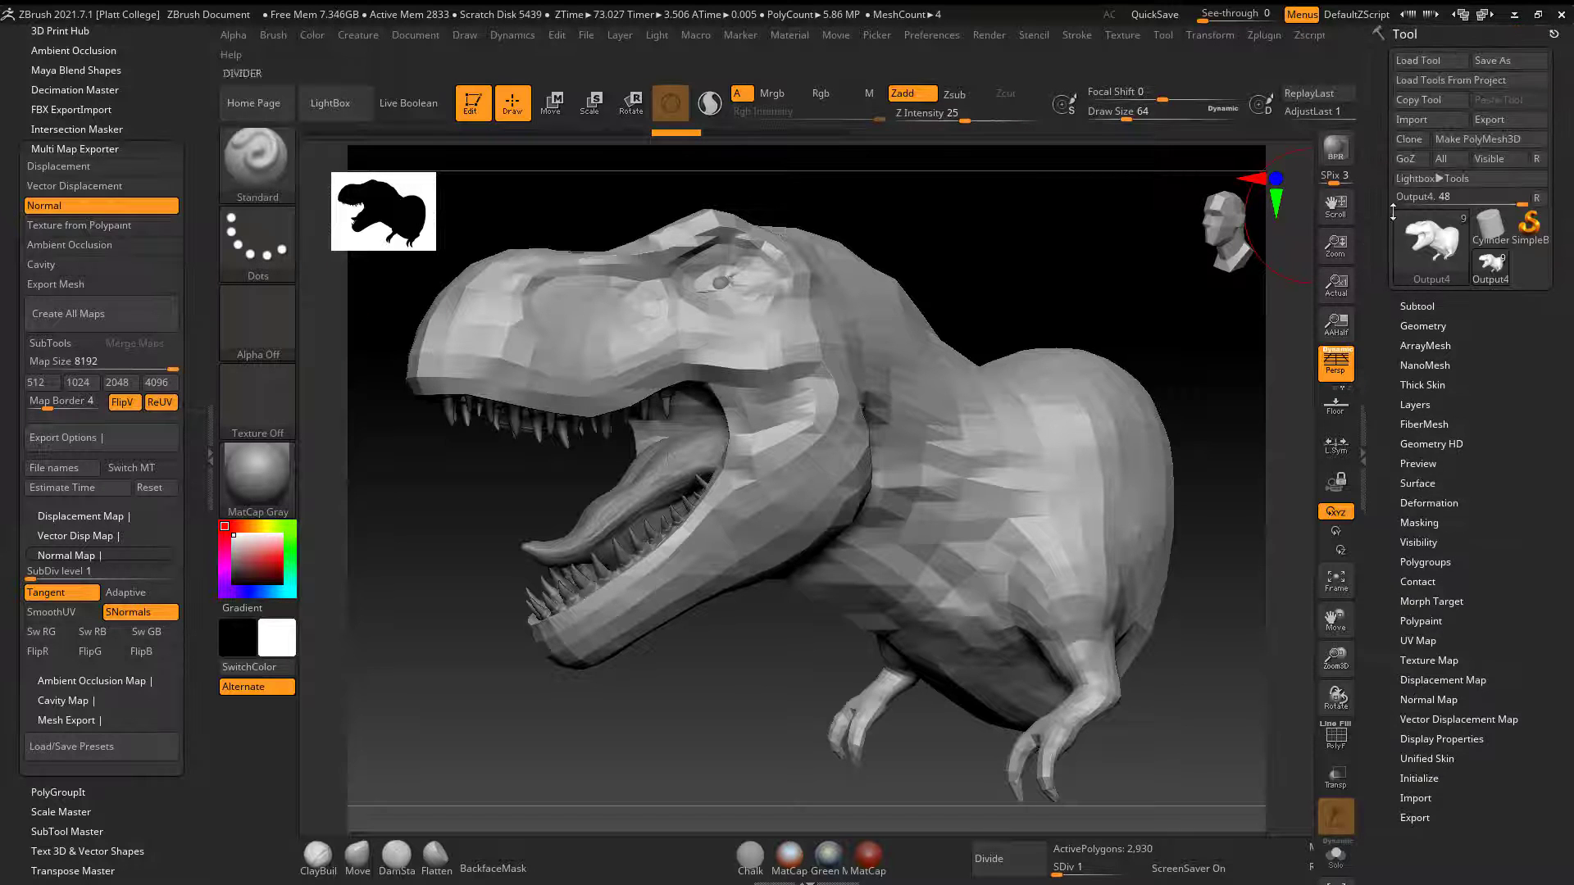
click(1423, 326)
click(1422, 324)
click(1498, 121)
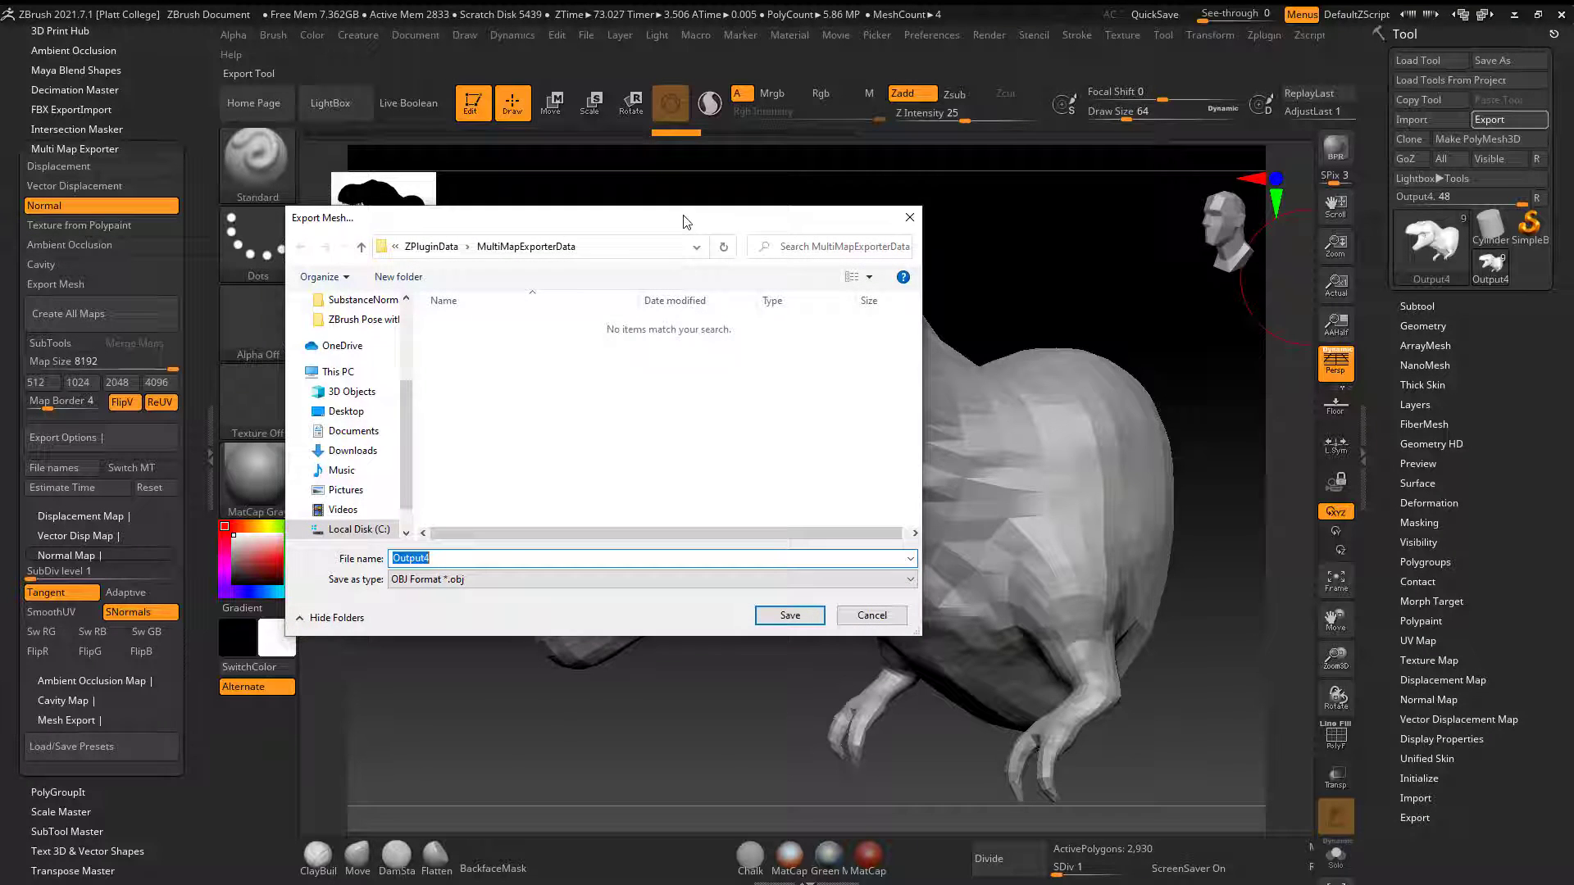
click(366, 418)
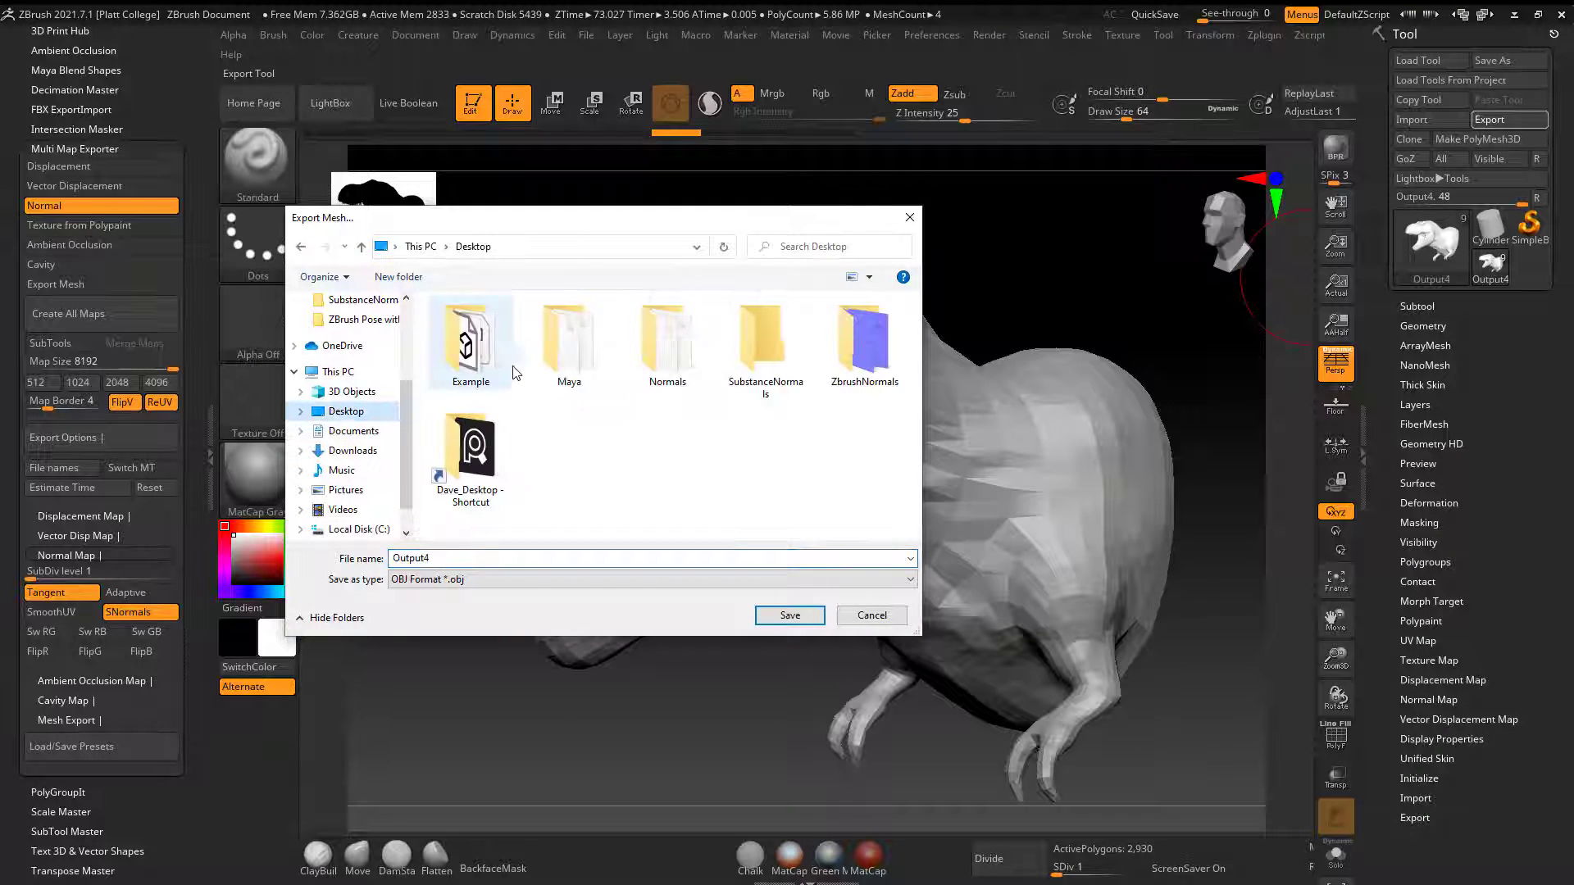
click(867, 344)
double_click(868, 345)
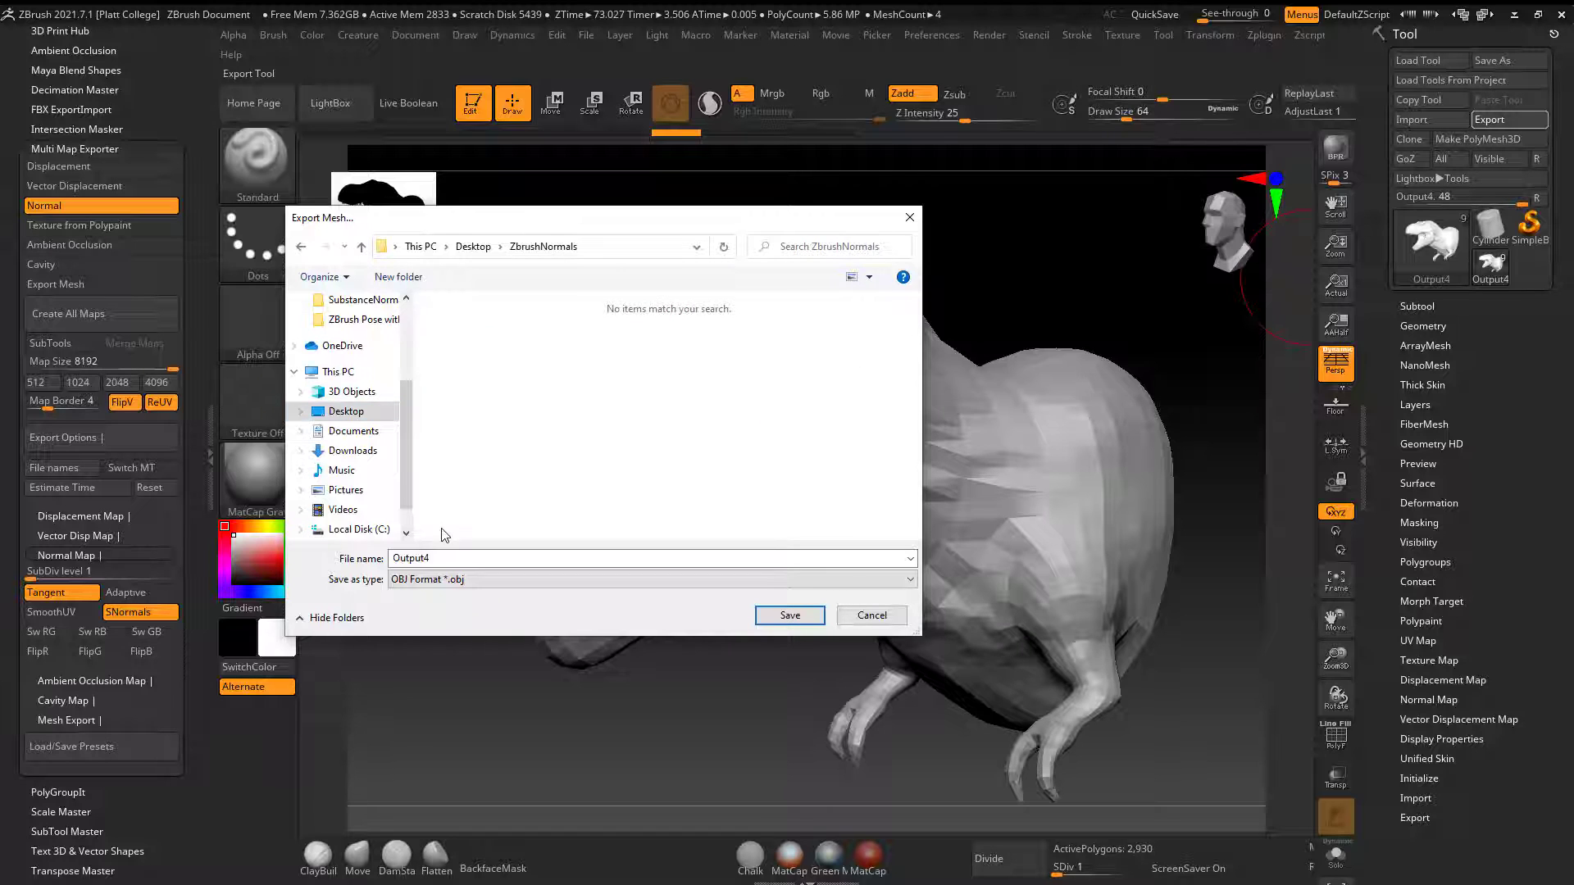
double_click(458, 559)
text(OBJ_Low)
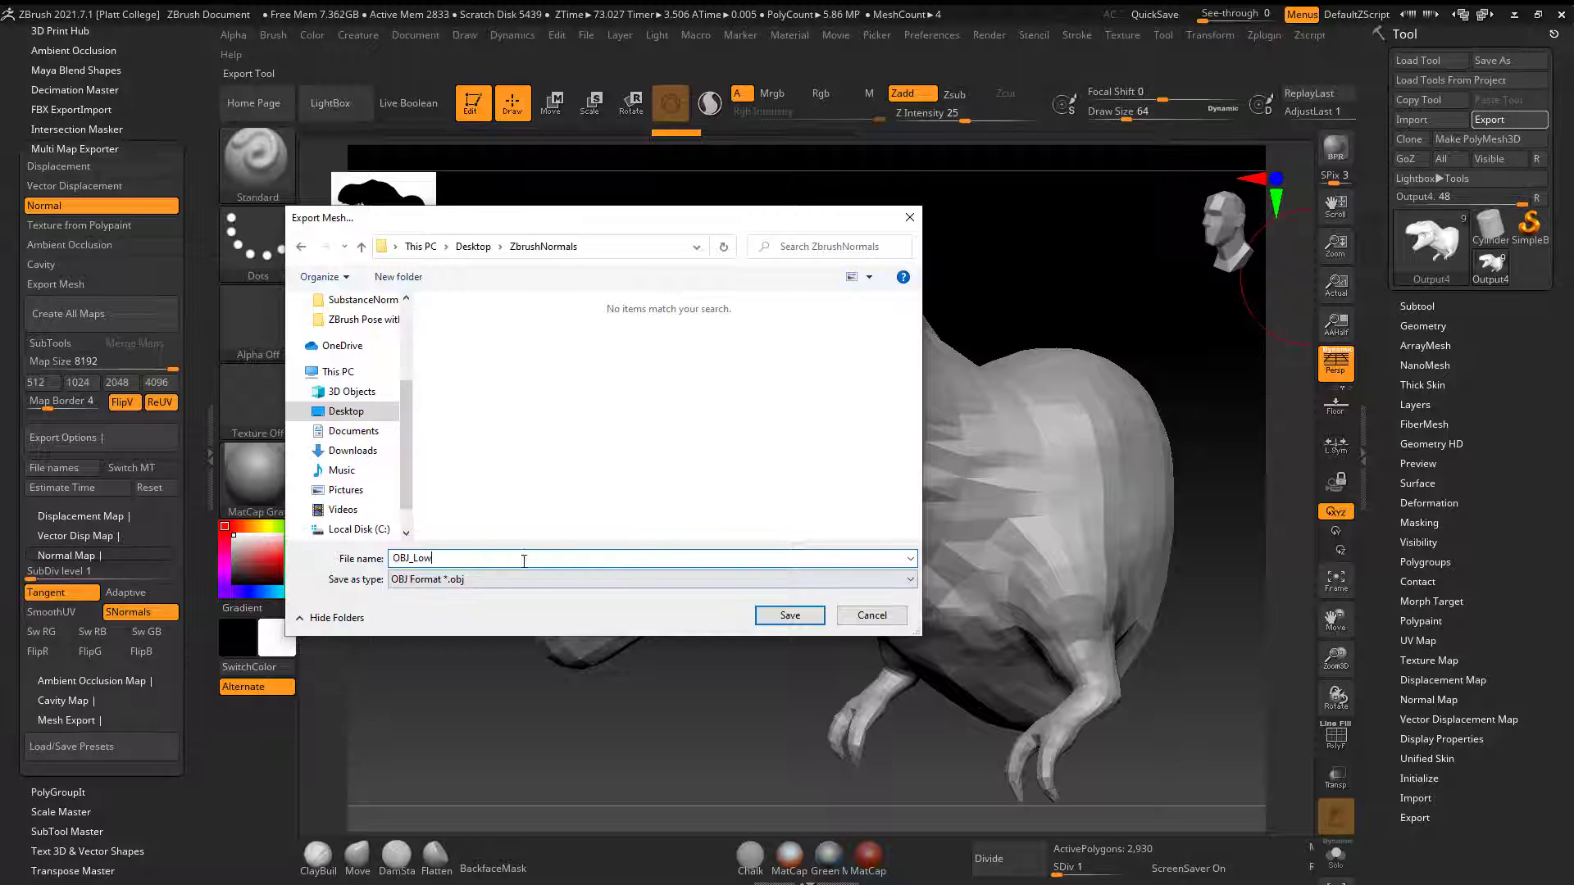
click(789, 615)
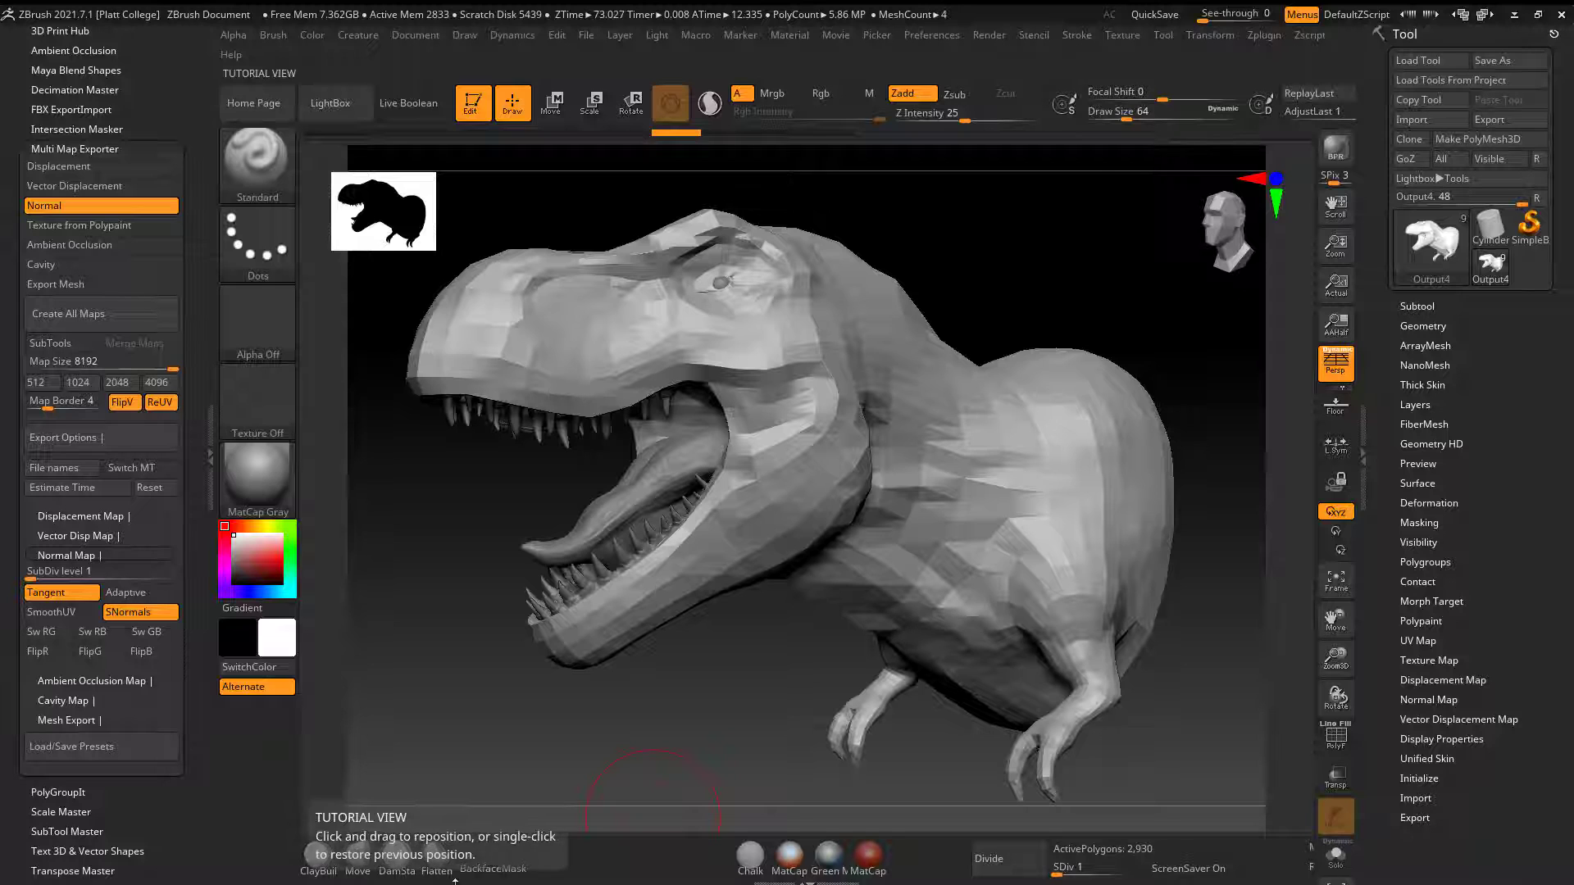
Back in Maya, pick OBJ_Low.obj from Desktop\ZbrushNormals in the Import dialog.
key(alt+Tab)
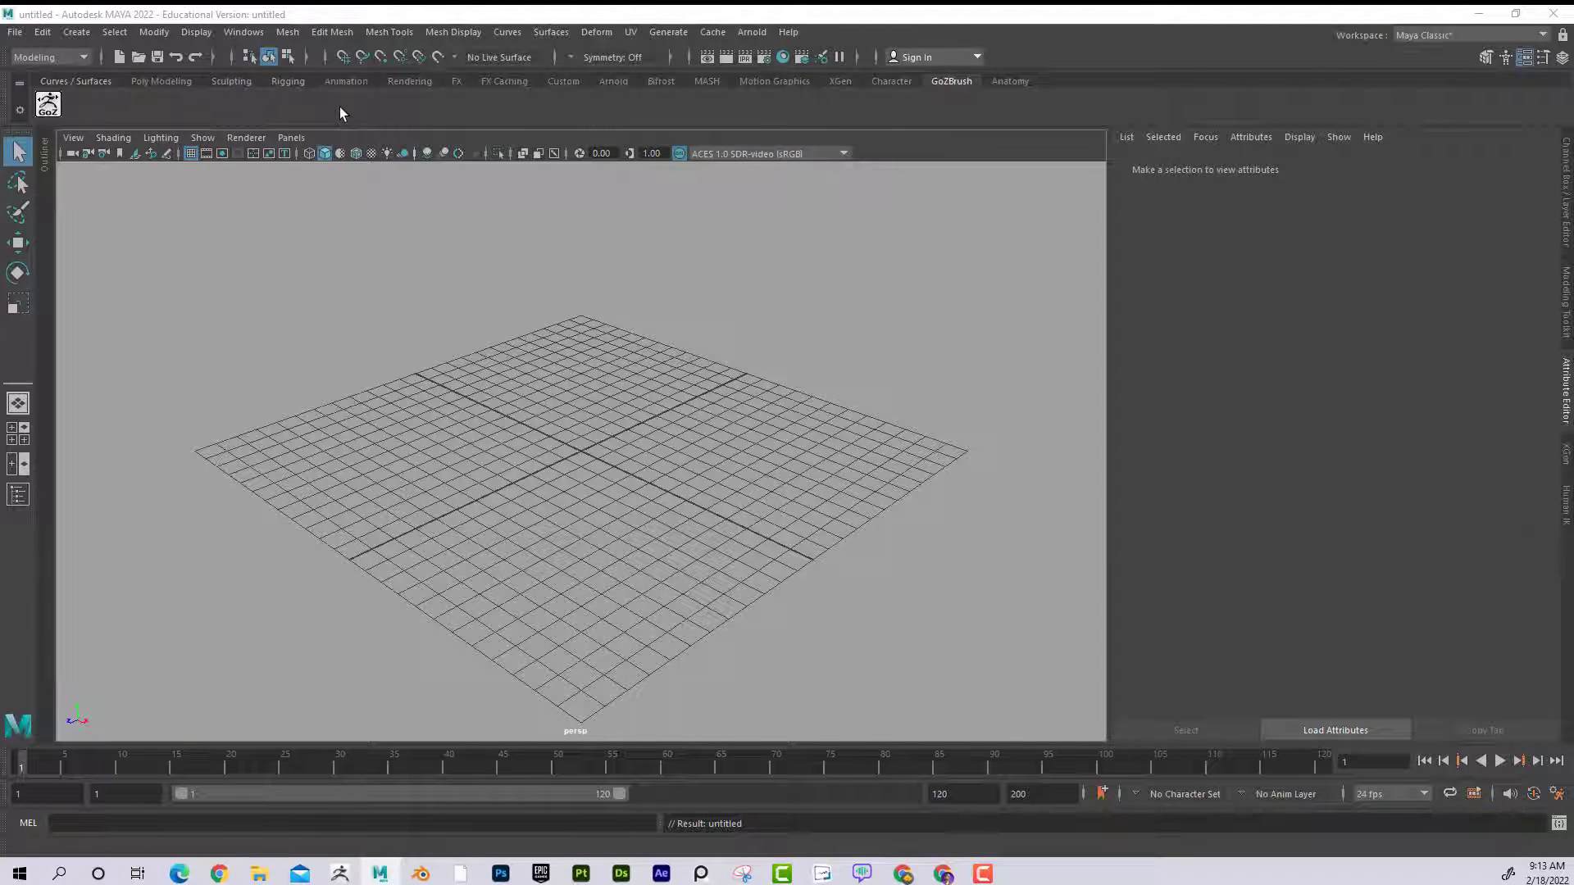
click(15, 32)
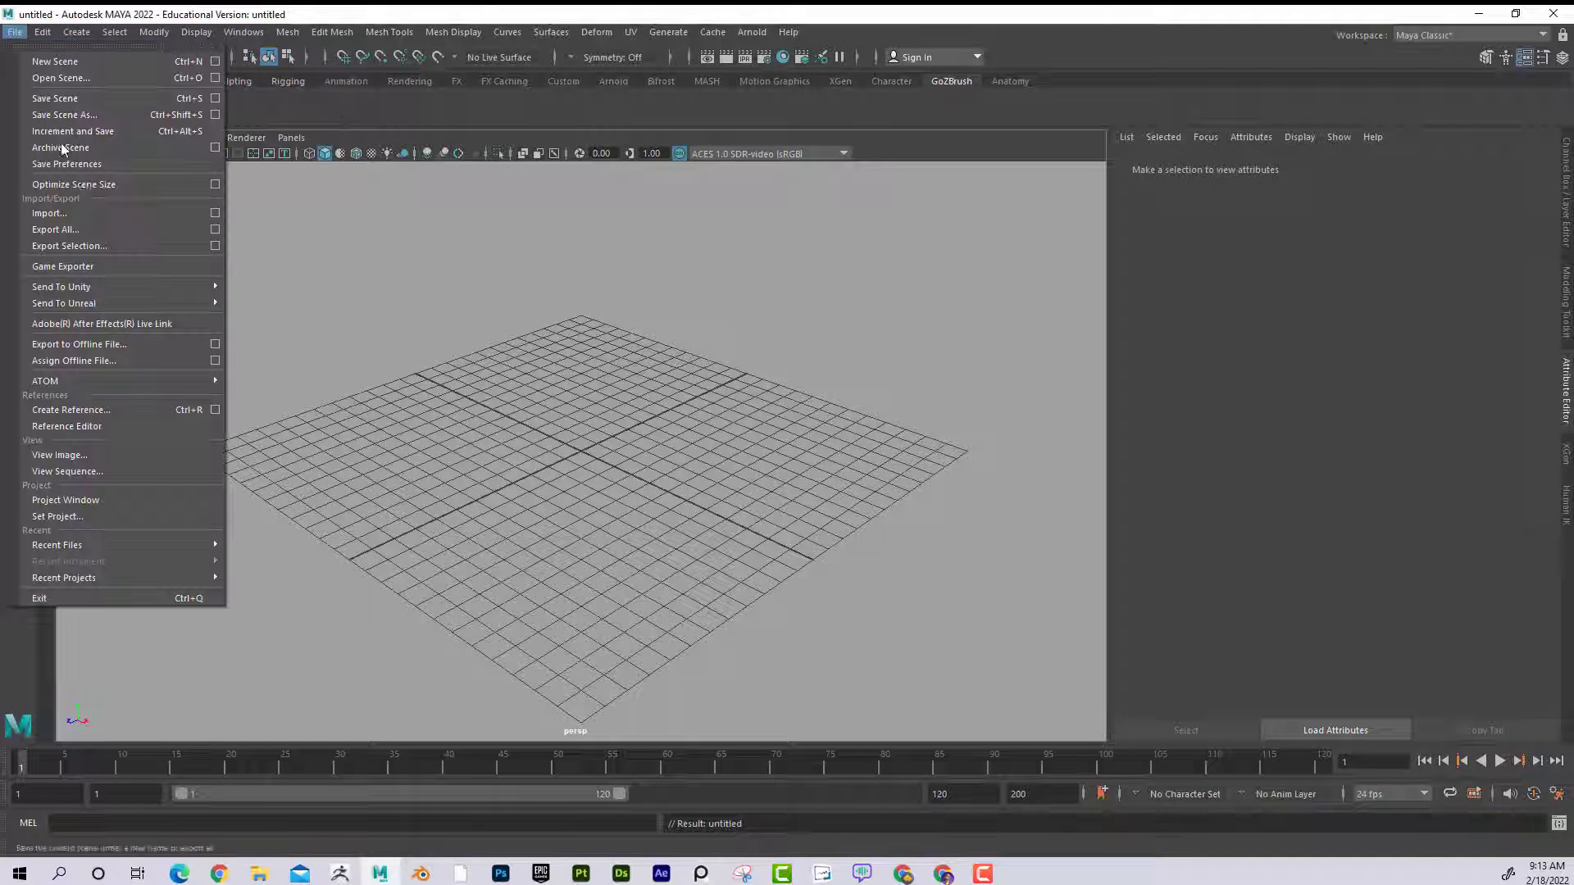
click(92, 211)
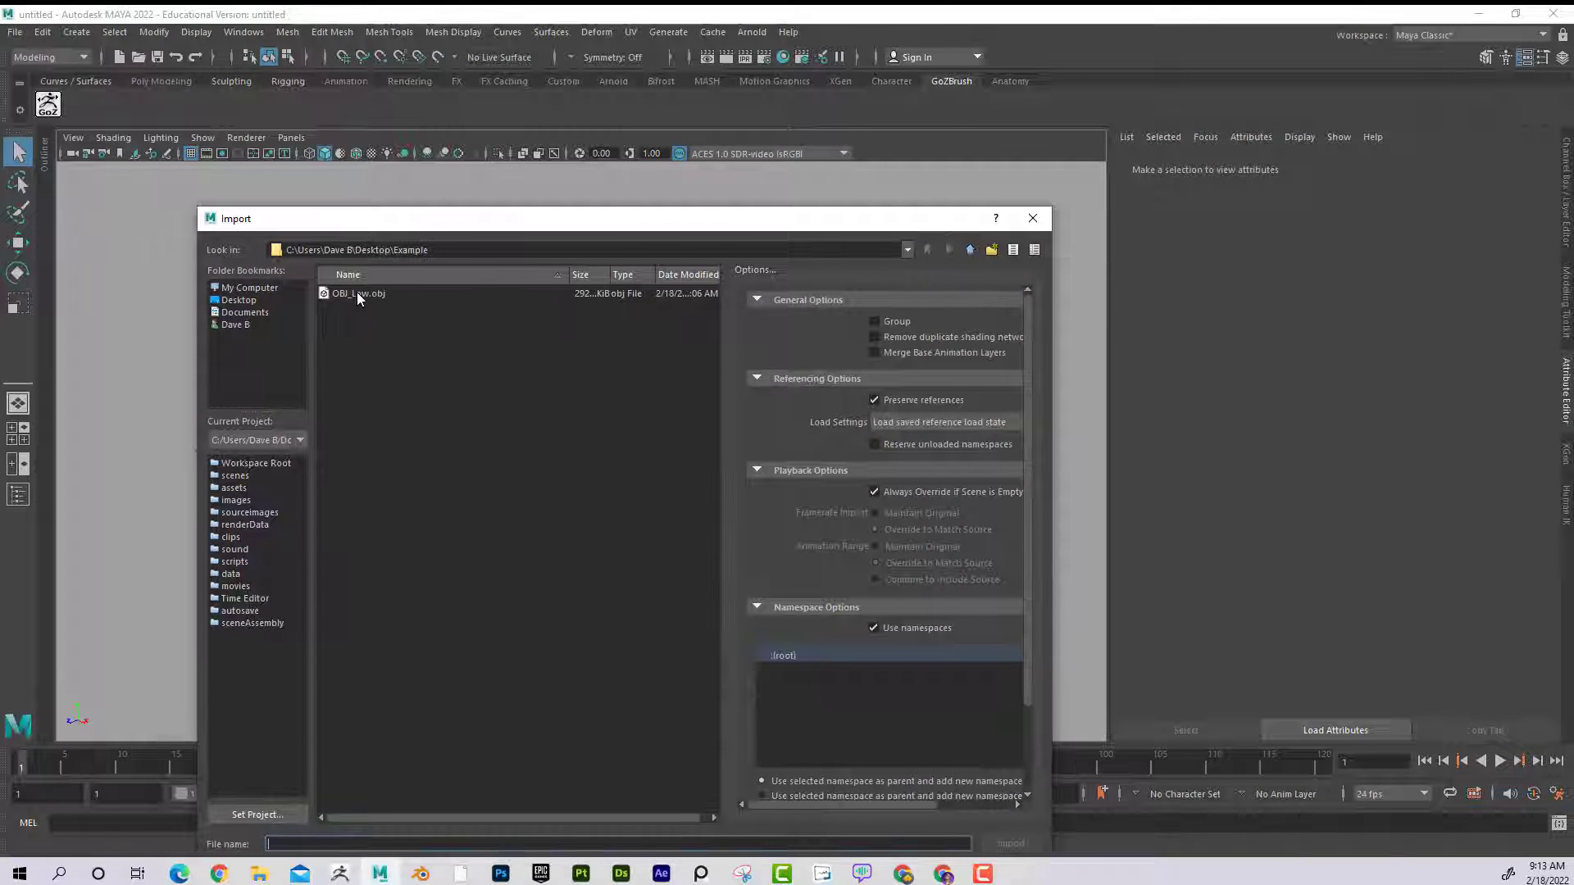
click(246, 300)
double_click(357, 366)
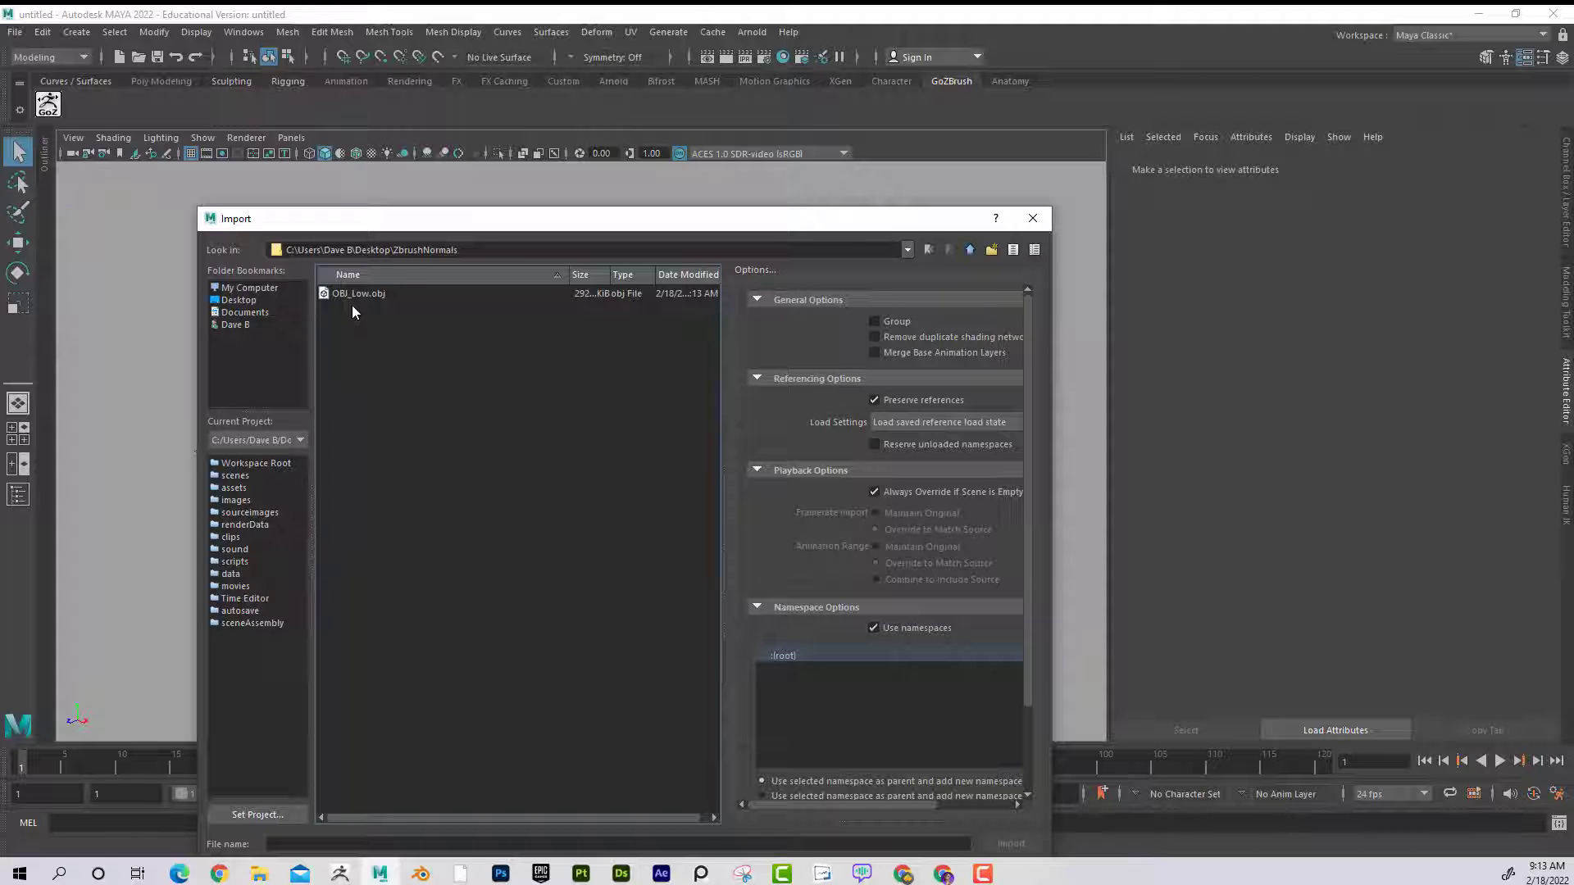
click(352, 295)
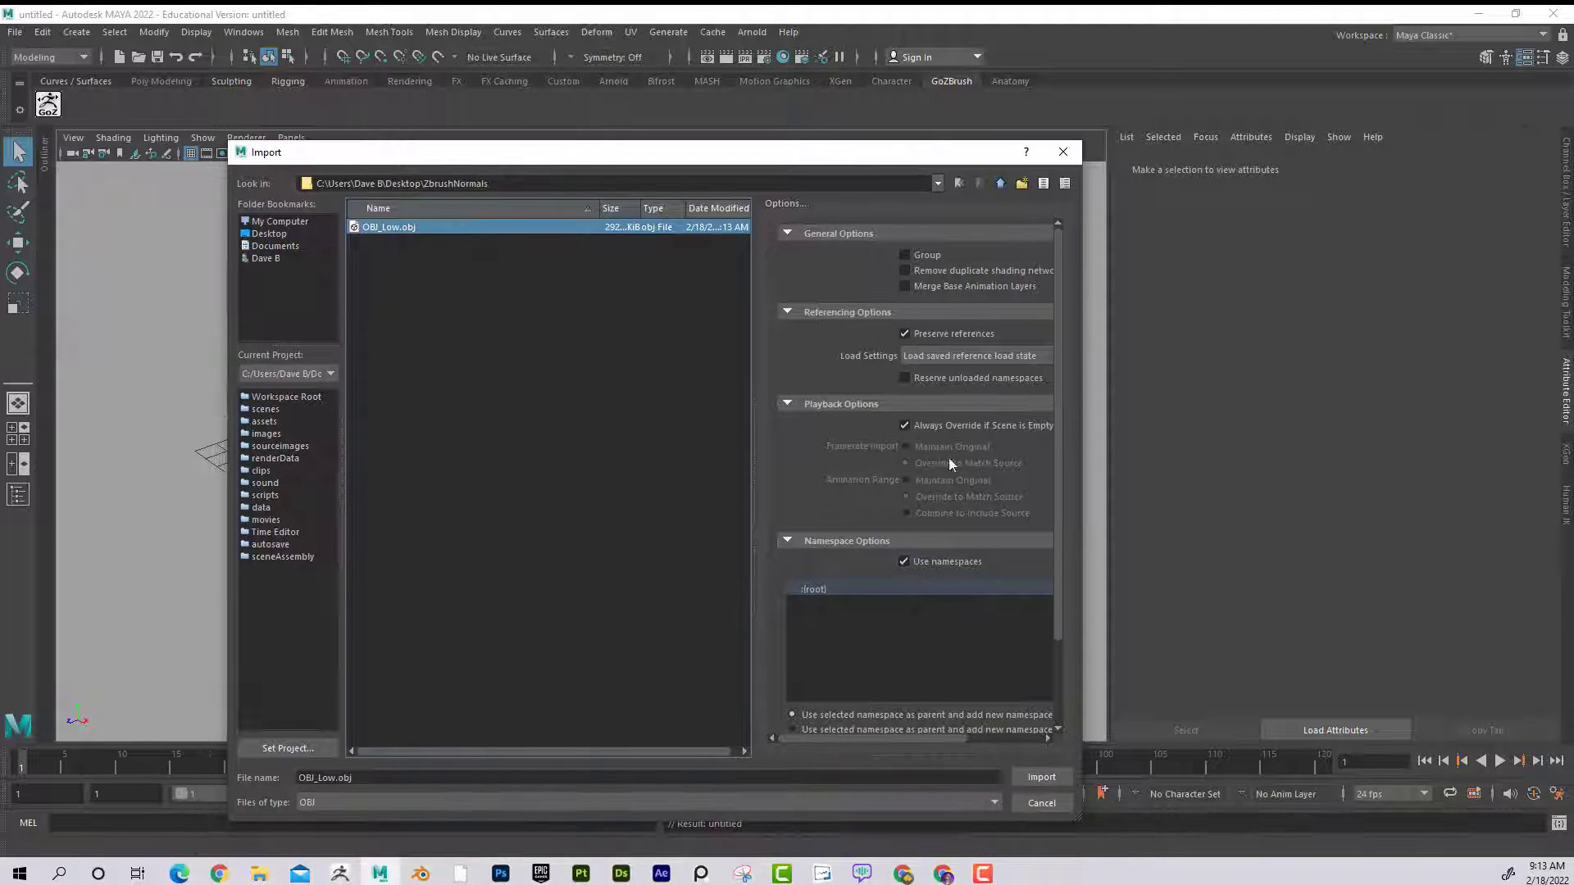
Import OBJ_Low.obj as a Single Object rather than multiple objects.
scroll(1056, 554, down, 2)
drag(753, 612, 648, 613)
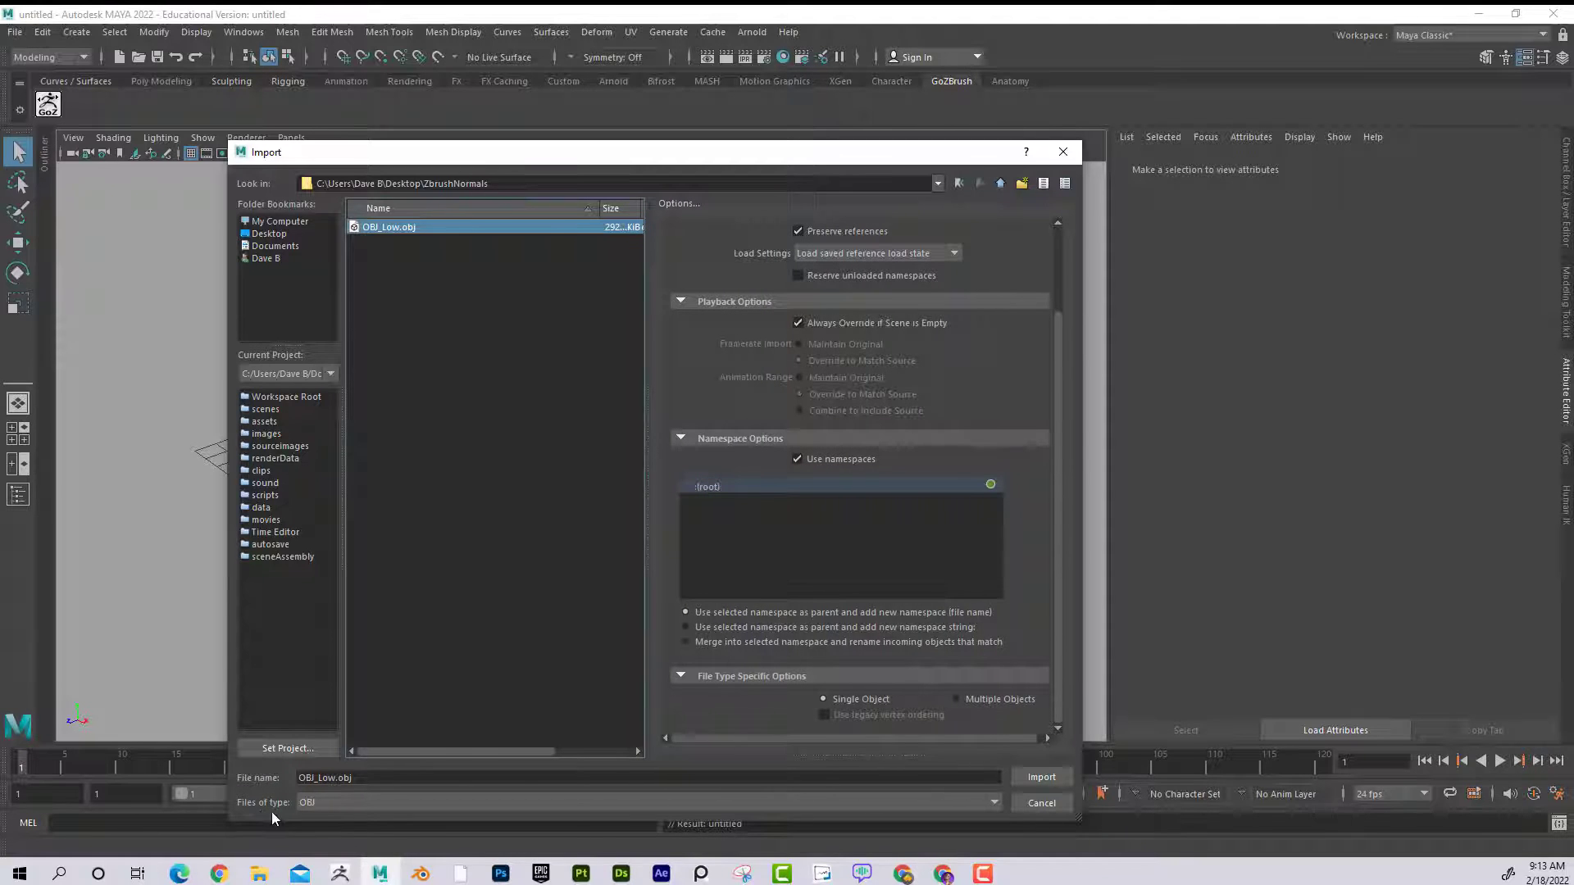
click(956, 698)
click(822, 700)
click(1048, 776)
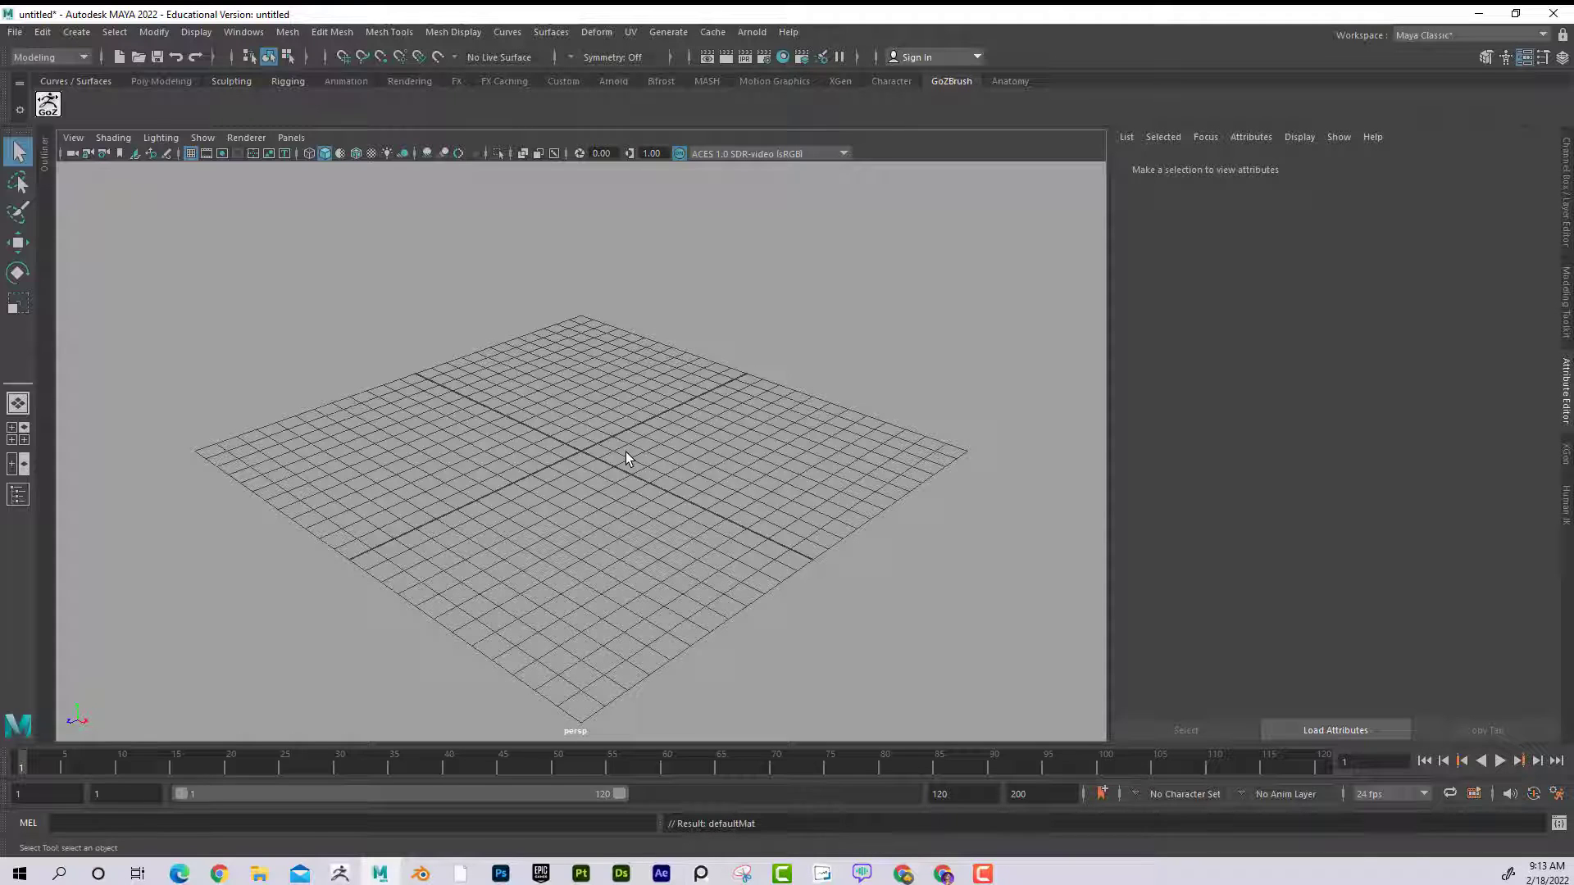
Frame the imported T-rex, check the Outliner, and select the T-rex mesh.
key(a)
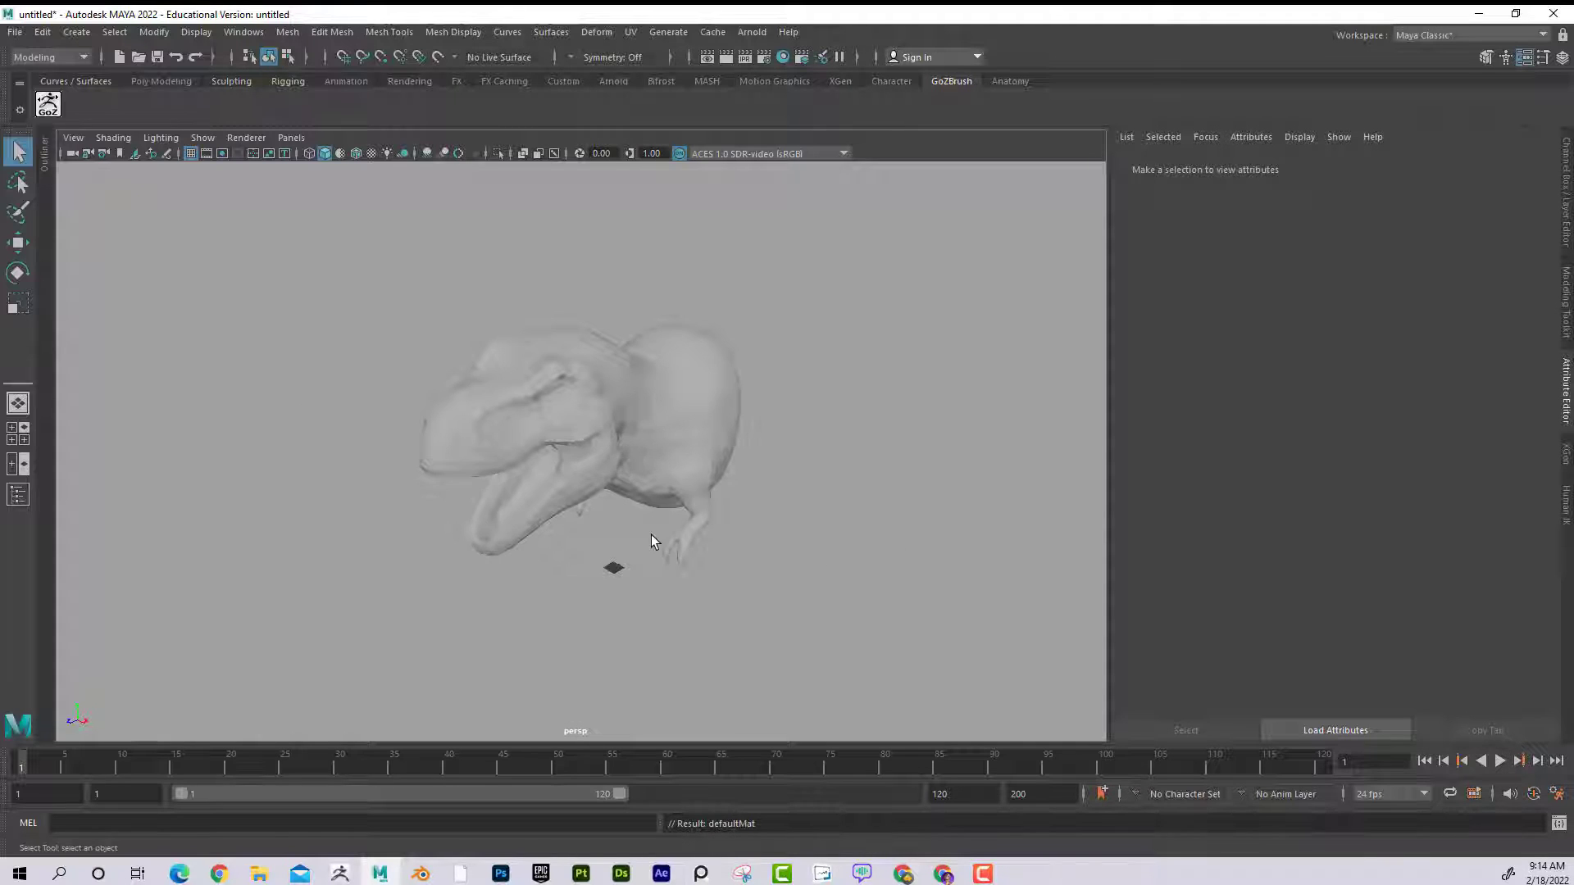
alt+drag(646, 567, 668, 518)
click(45, 154)
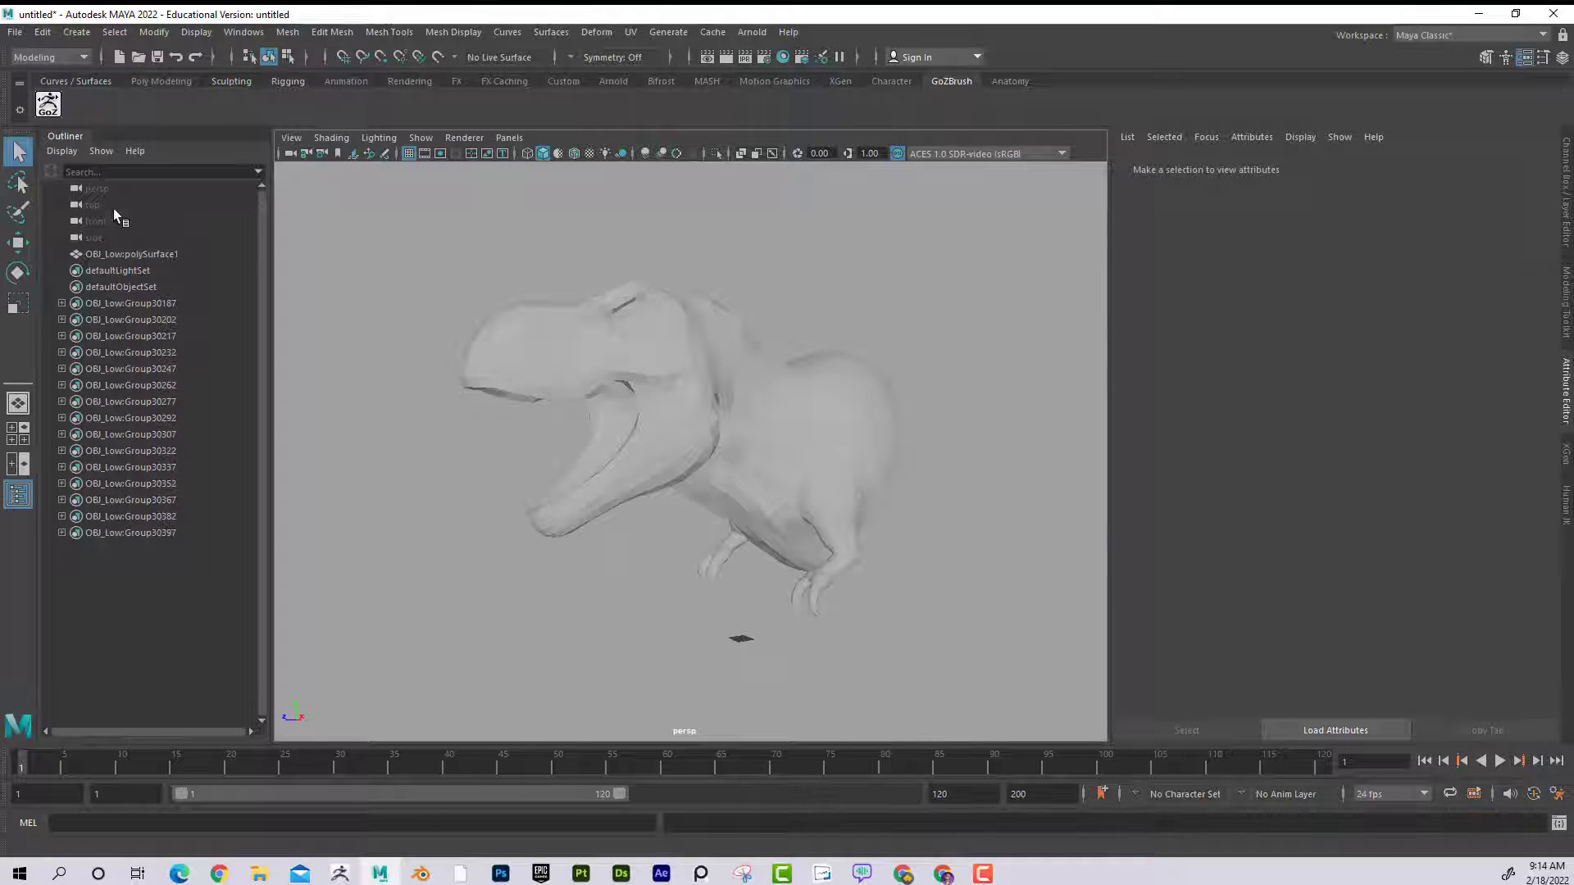
click(72, 135)
alt+drag(538, 425, 572, 434)
click(572, 434)
alt+drag(626, 481, 629, 524)
click(517, 562)
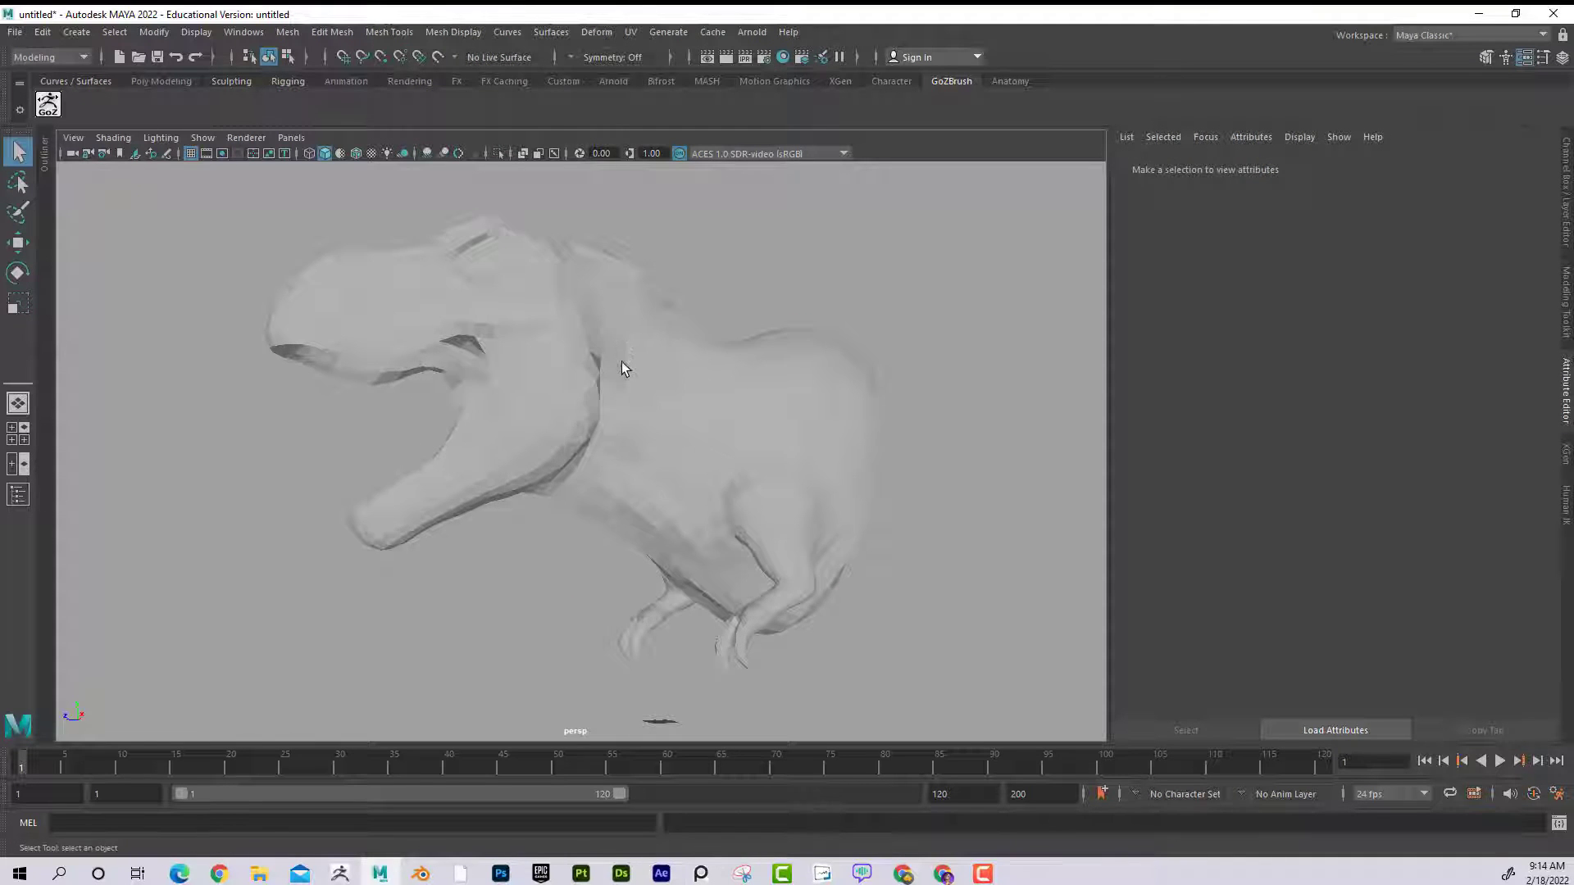
click(618, 455)
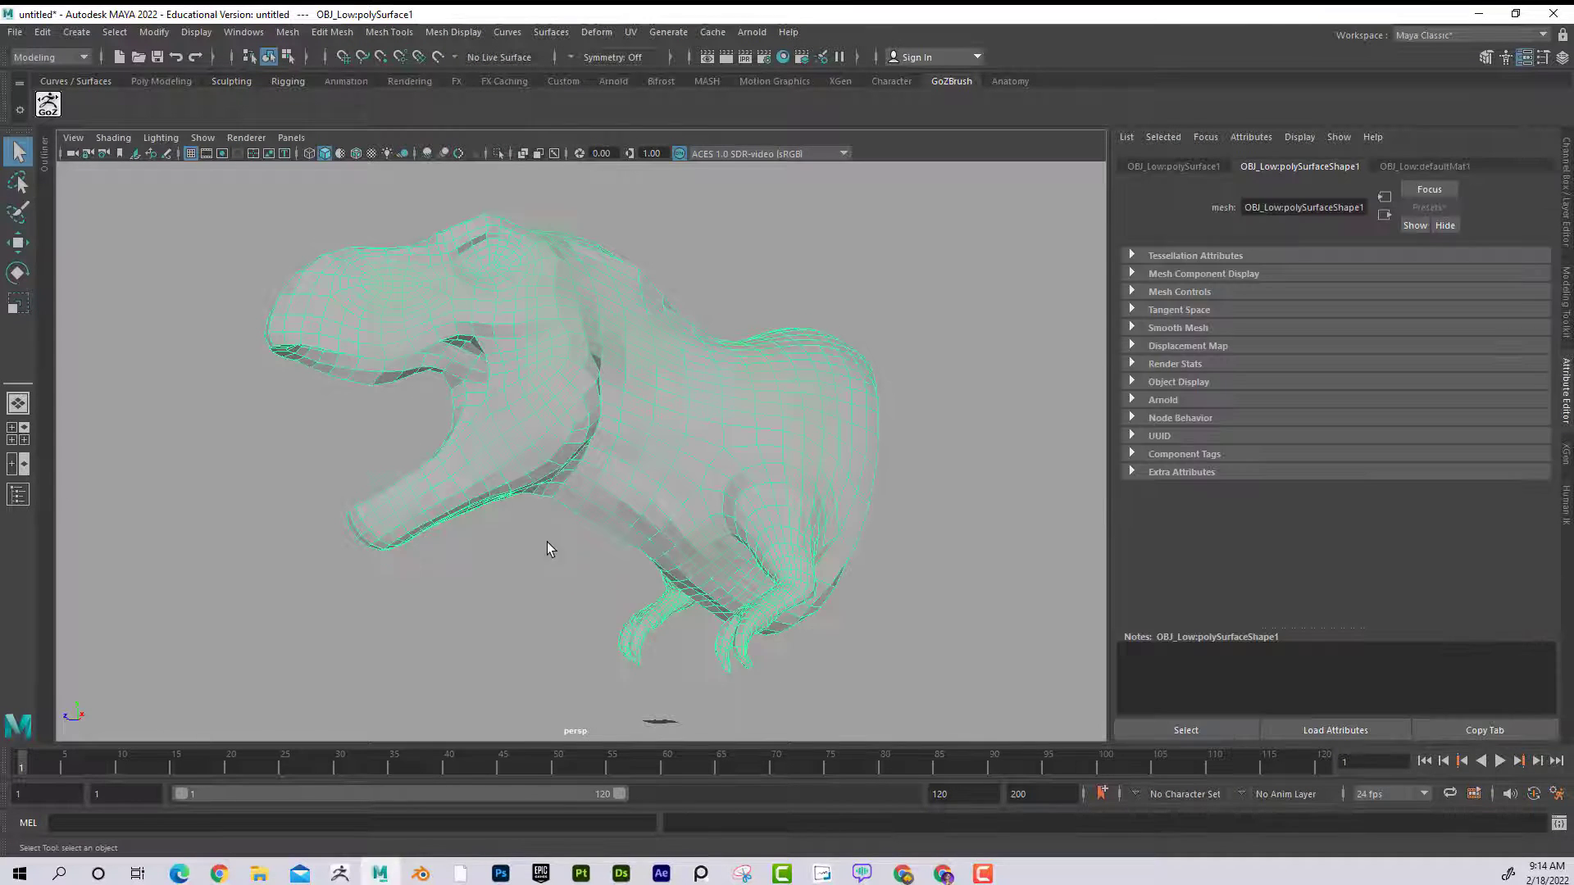
click(544, 548)
click(615, 430)
Apply Mesh Display > Soften Edge to the T-rex mesh, then reselect it.
click(453, 31)
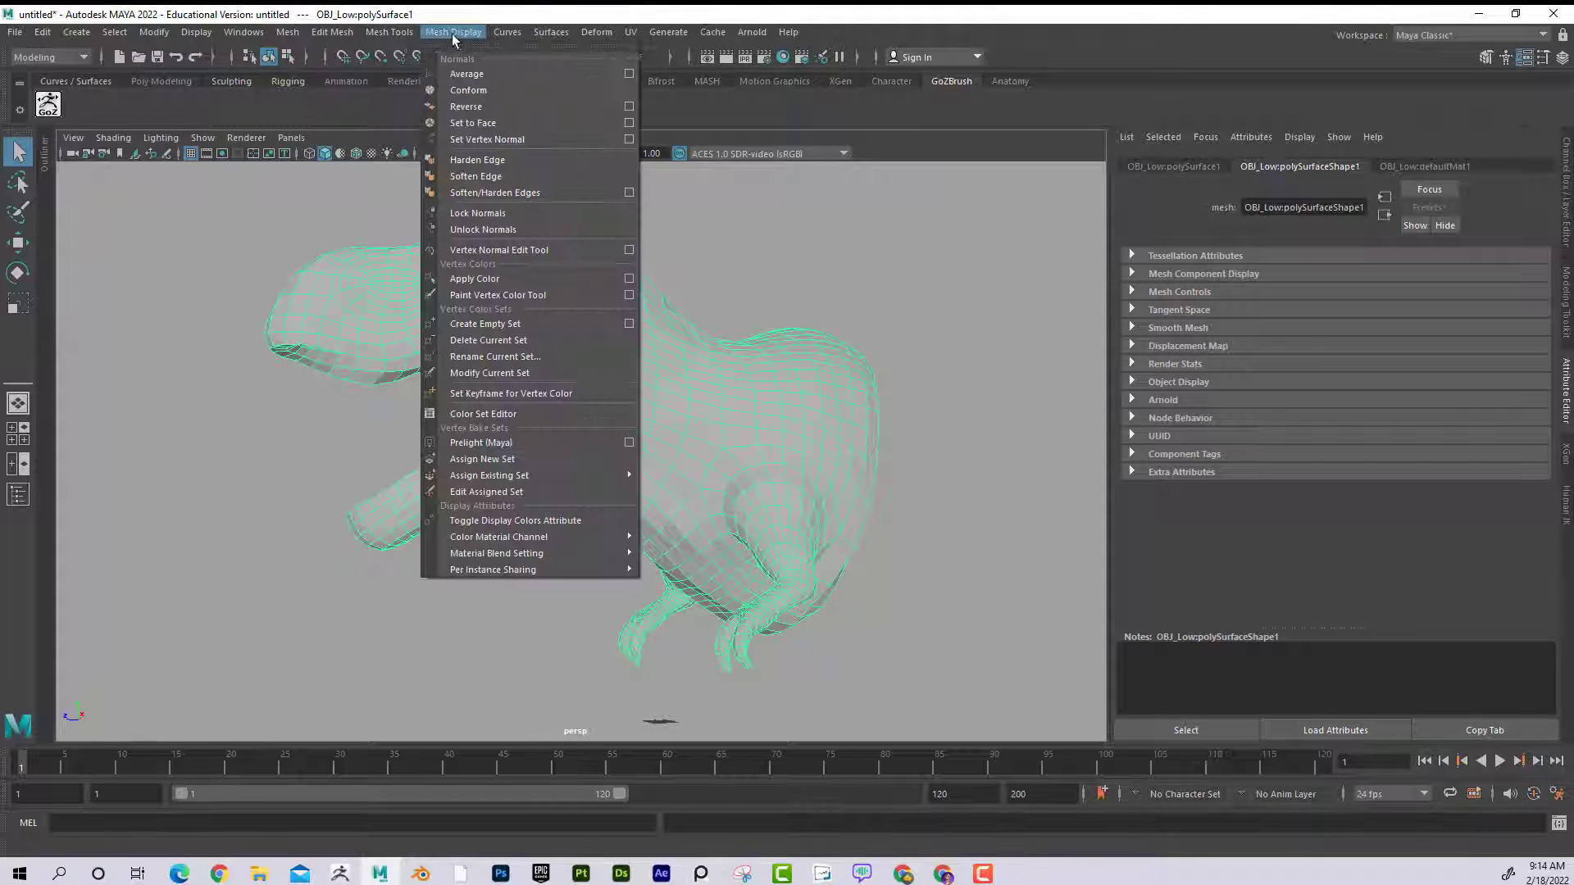
click(524, 176)
click(755, 270)
alt+drag(755, 270, 836, 330)
click(597, 324)
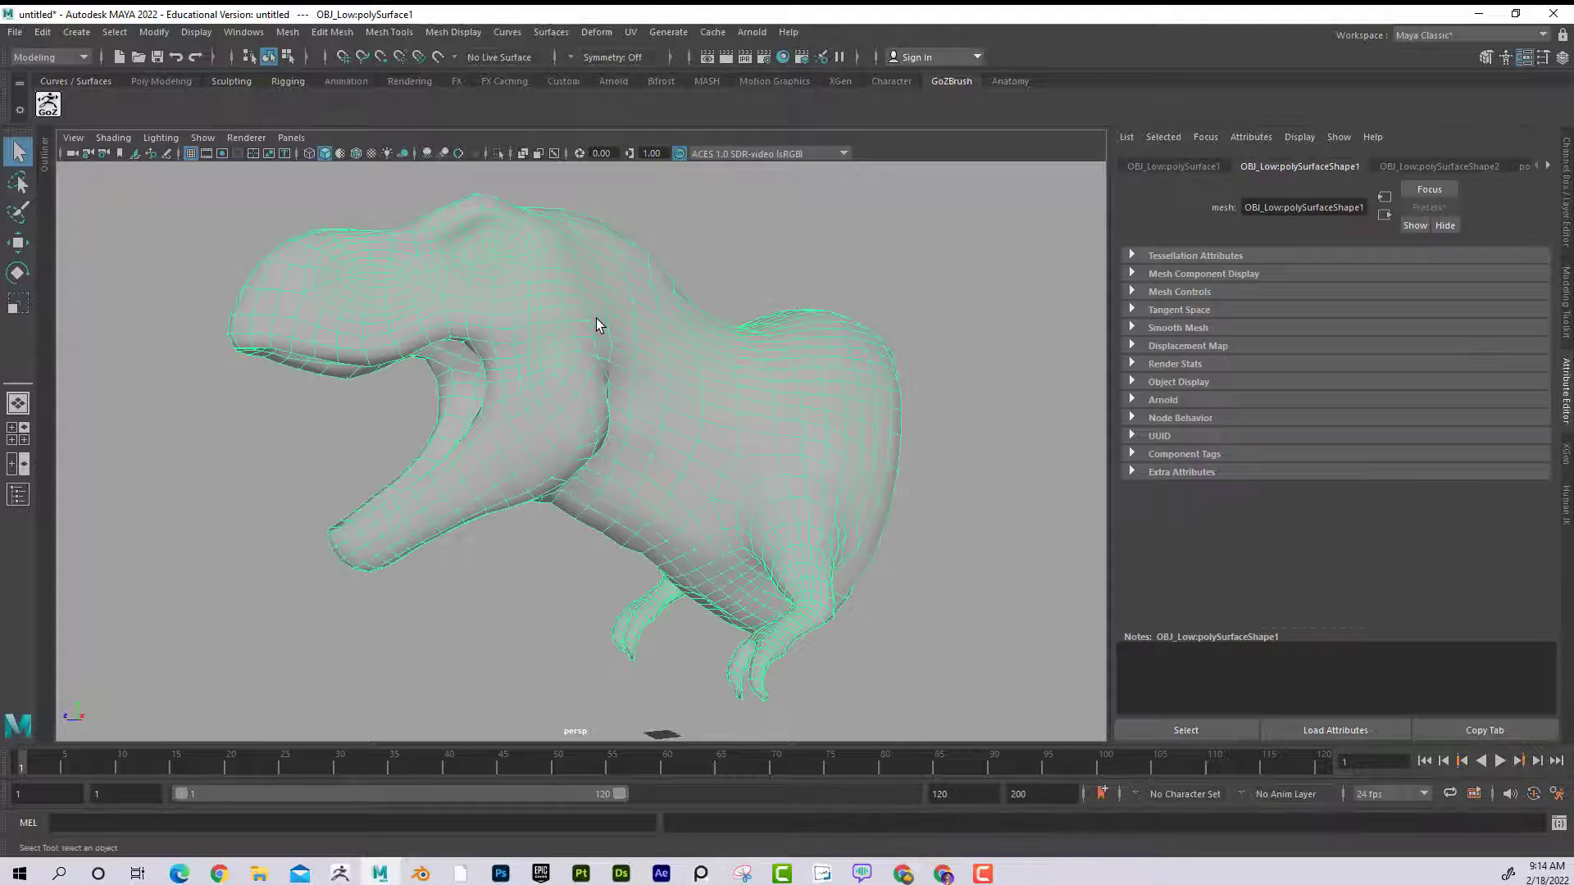
Assign a new Arnold aiStandardSurface material to the T-rex.
right_click(597, 322)
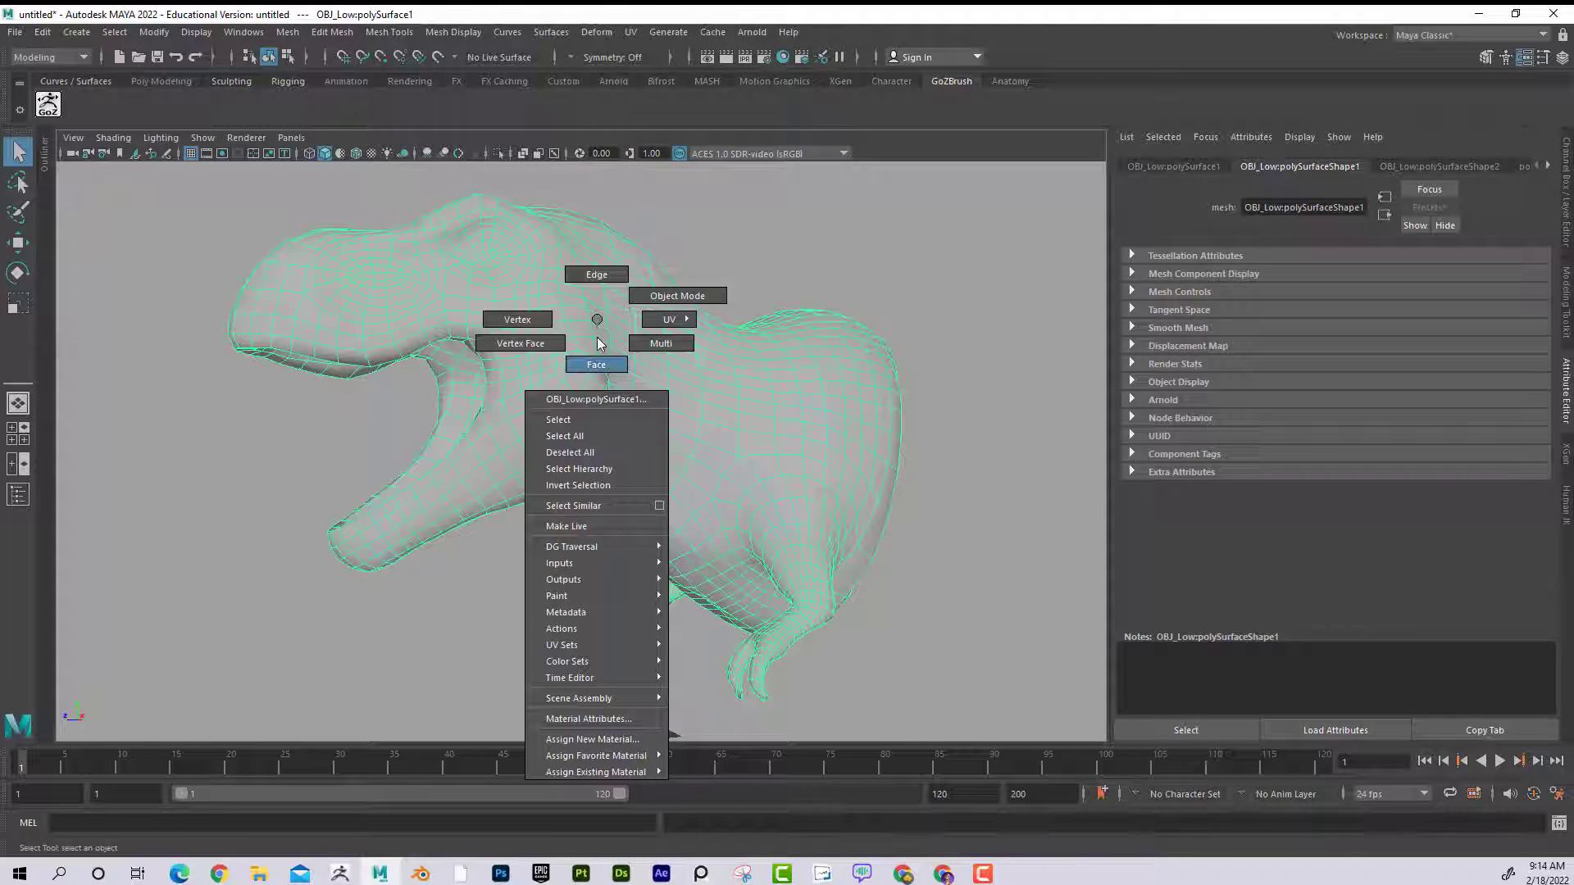
click(620, 740)
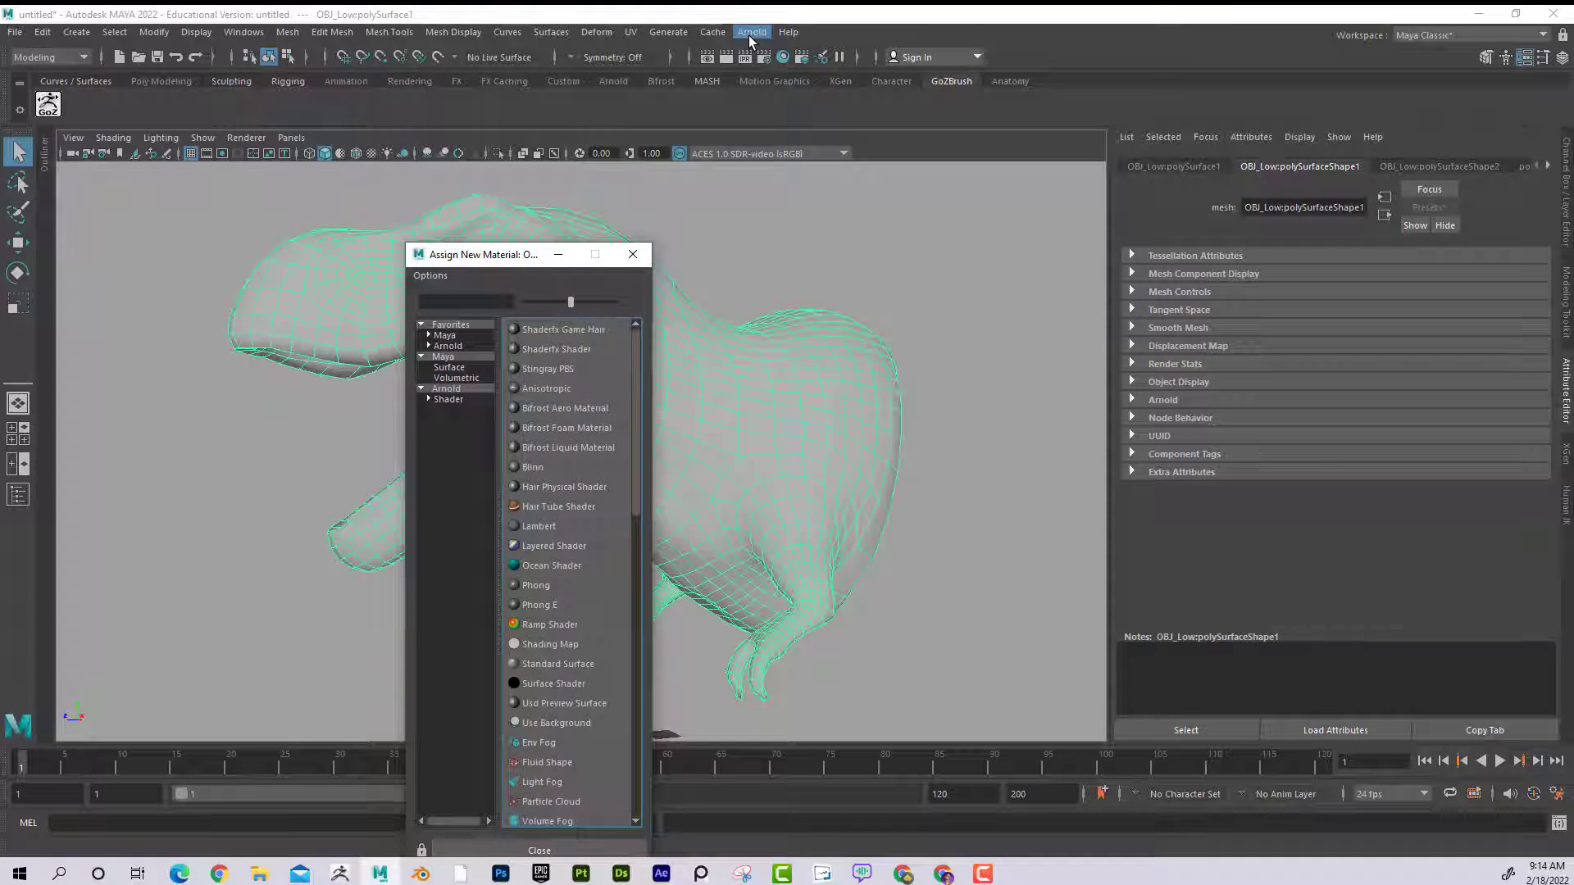
drag(487, 255, 772, 142)
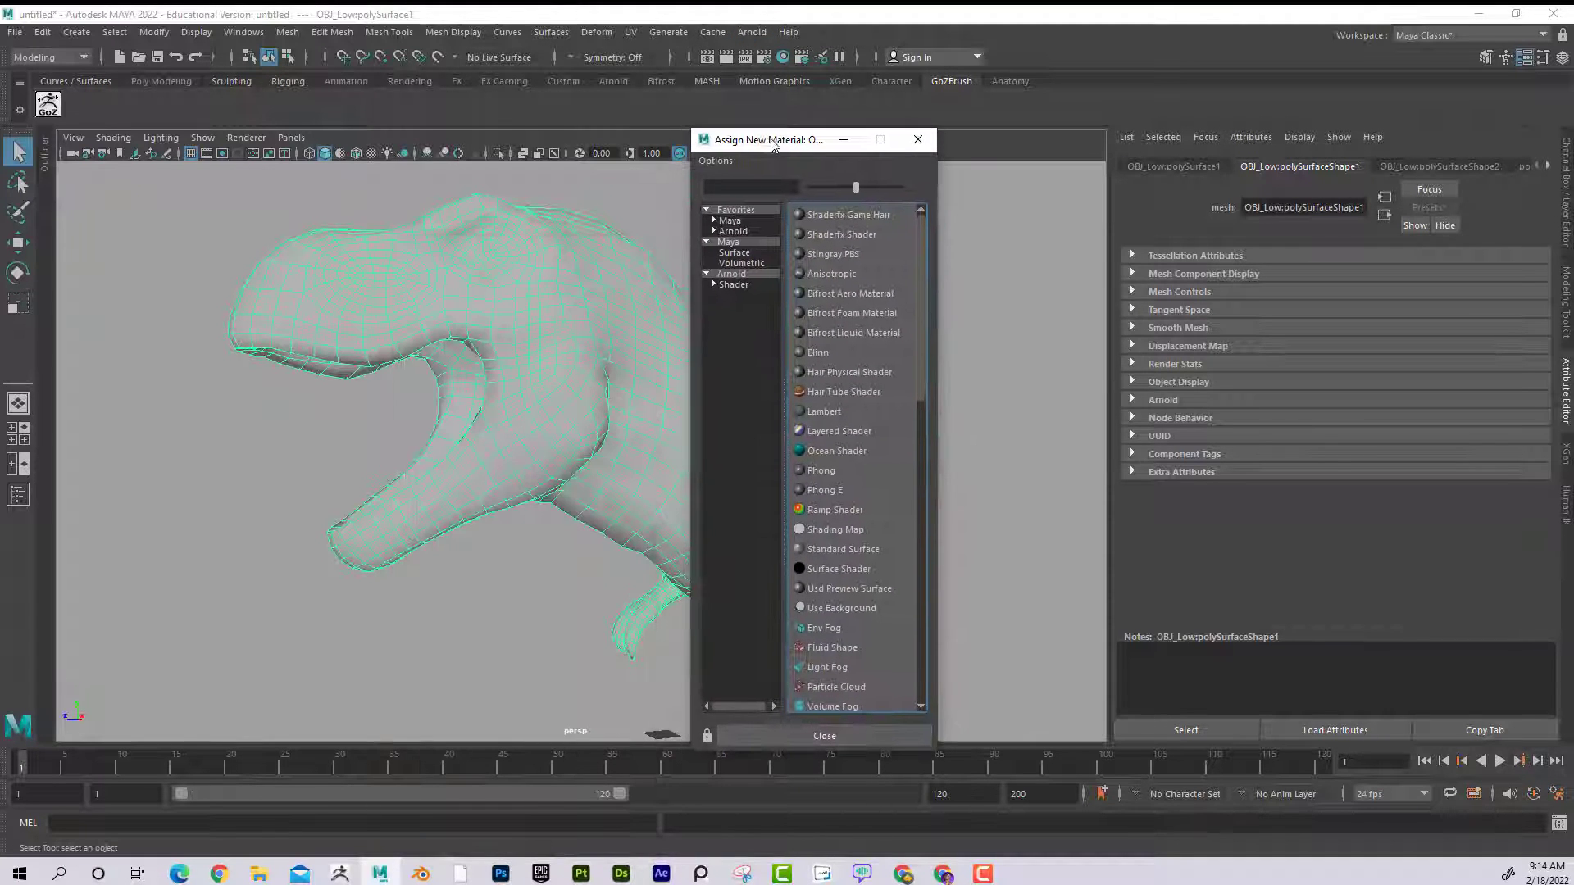
click(732, 285)
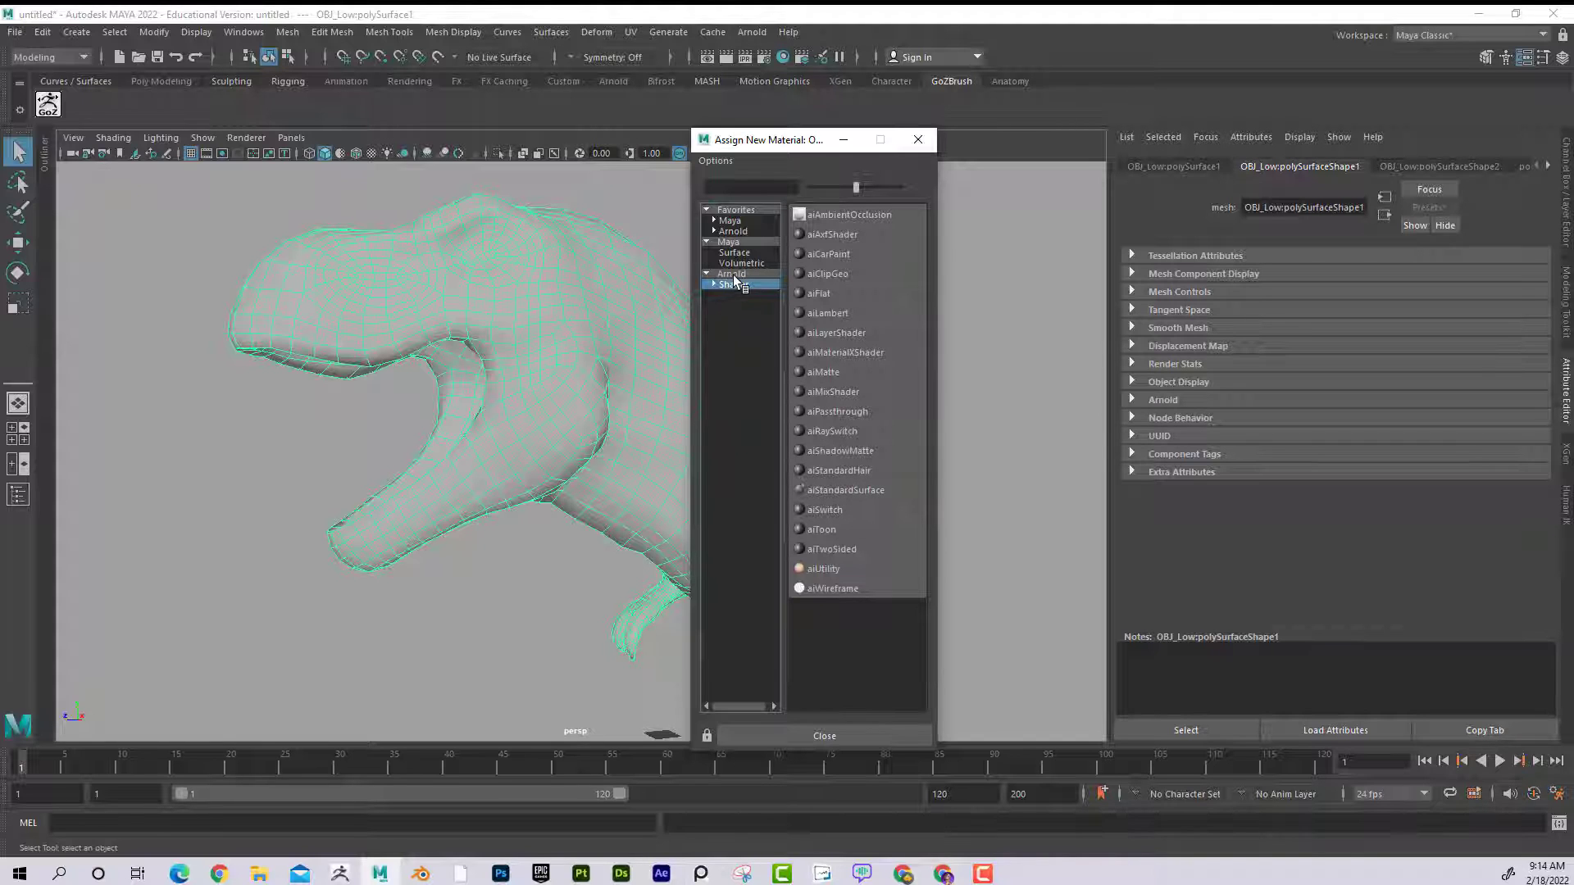
click(854, 491)
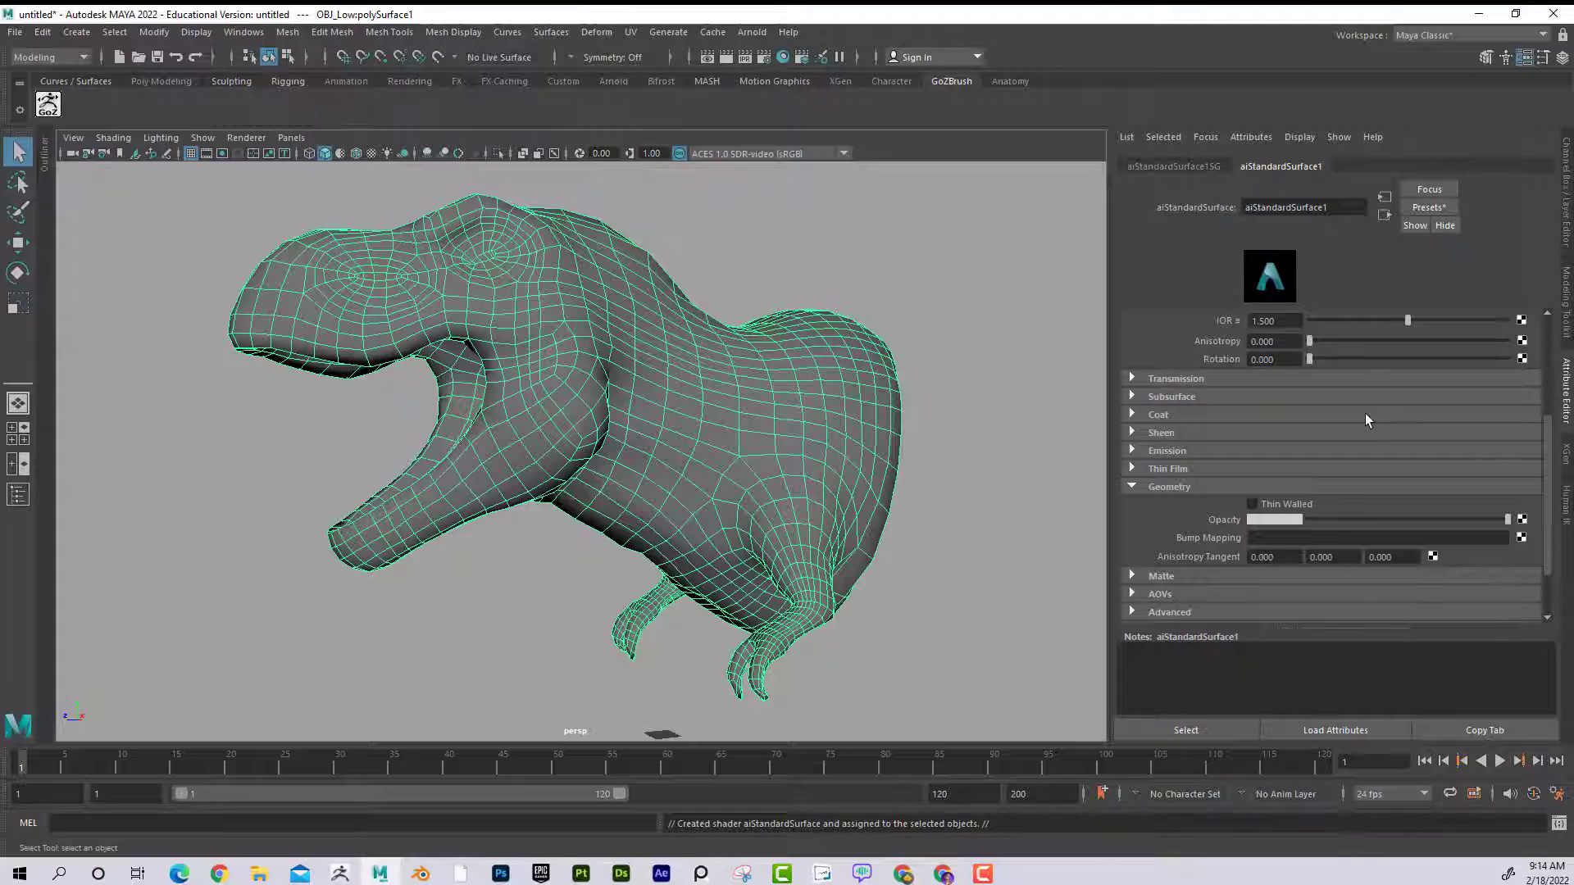
Expand the material's Geometry section and open Create Render Node for Bump Mapping.
scroll(1360, 410, up, 5)
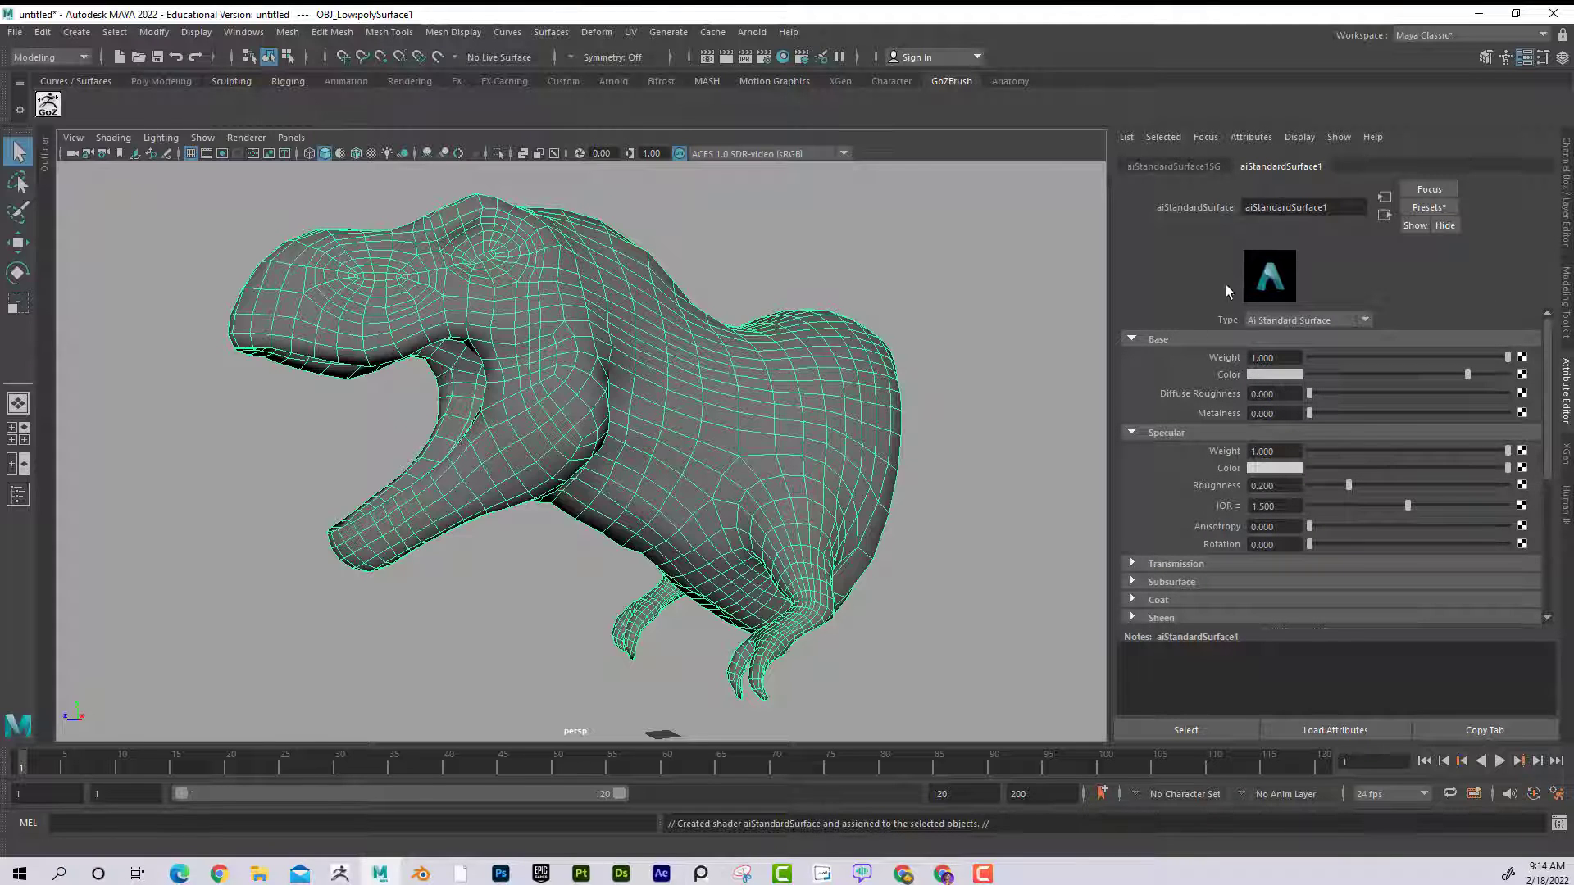
scroll(1320, 405, down, 5)
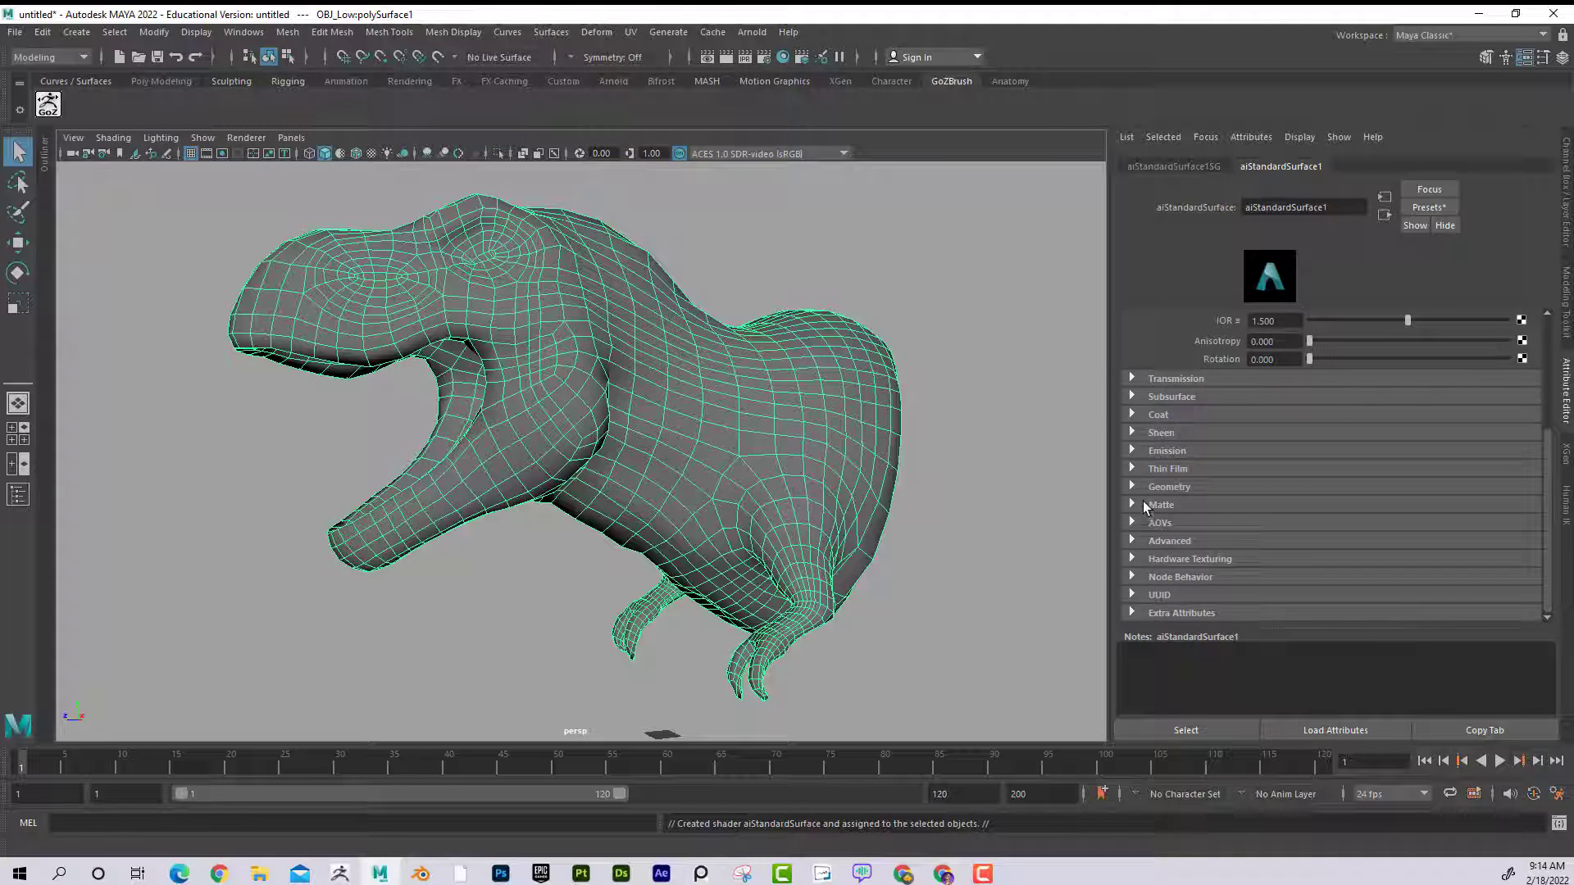
click(1146, 488)
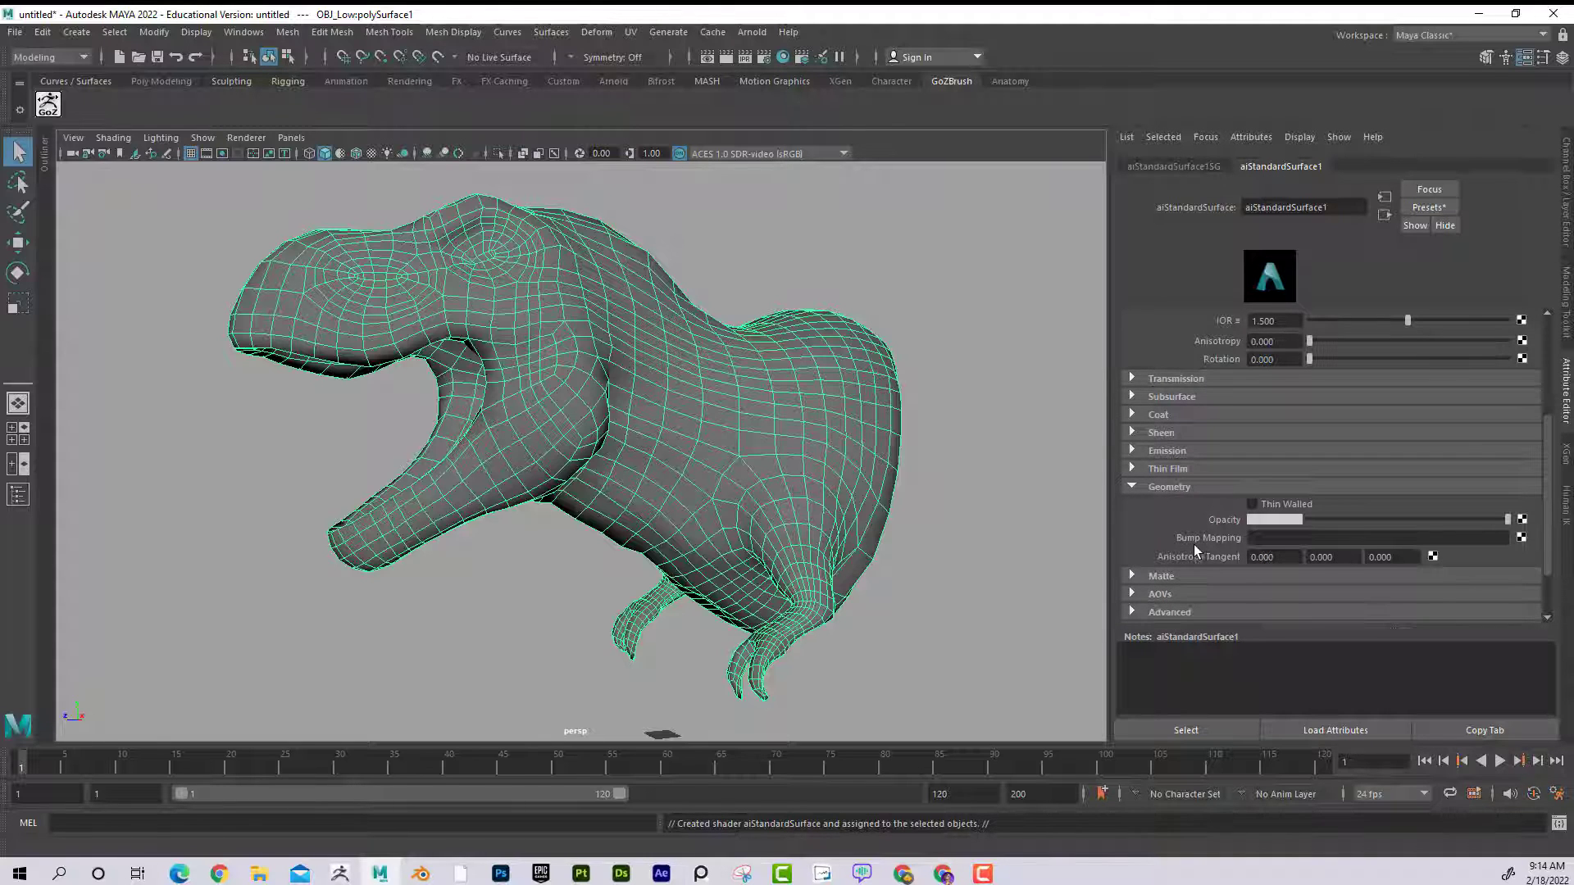
click(1521, 541)
drag(632, 193, 876, 155)
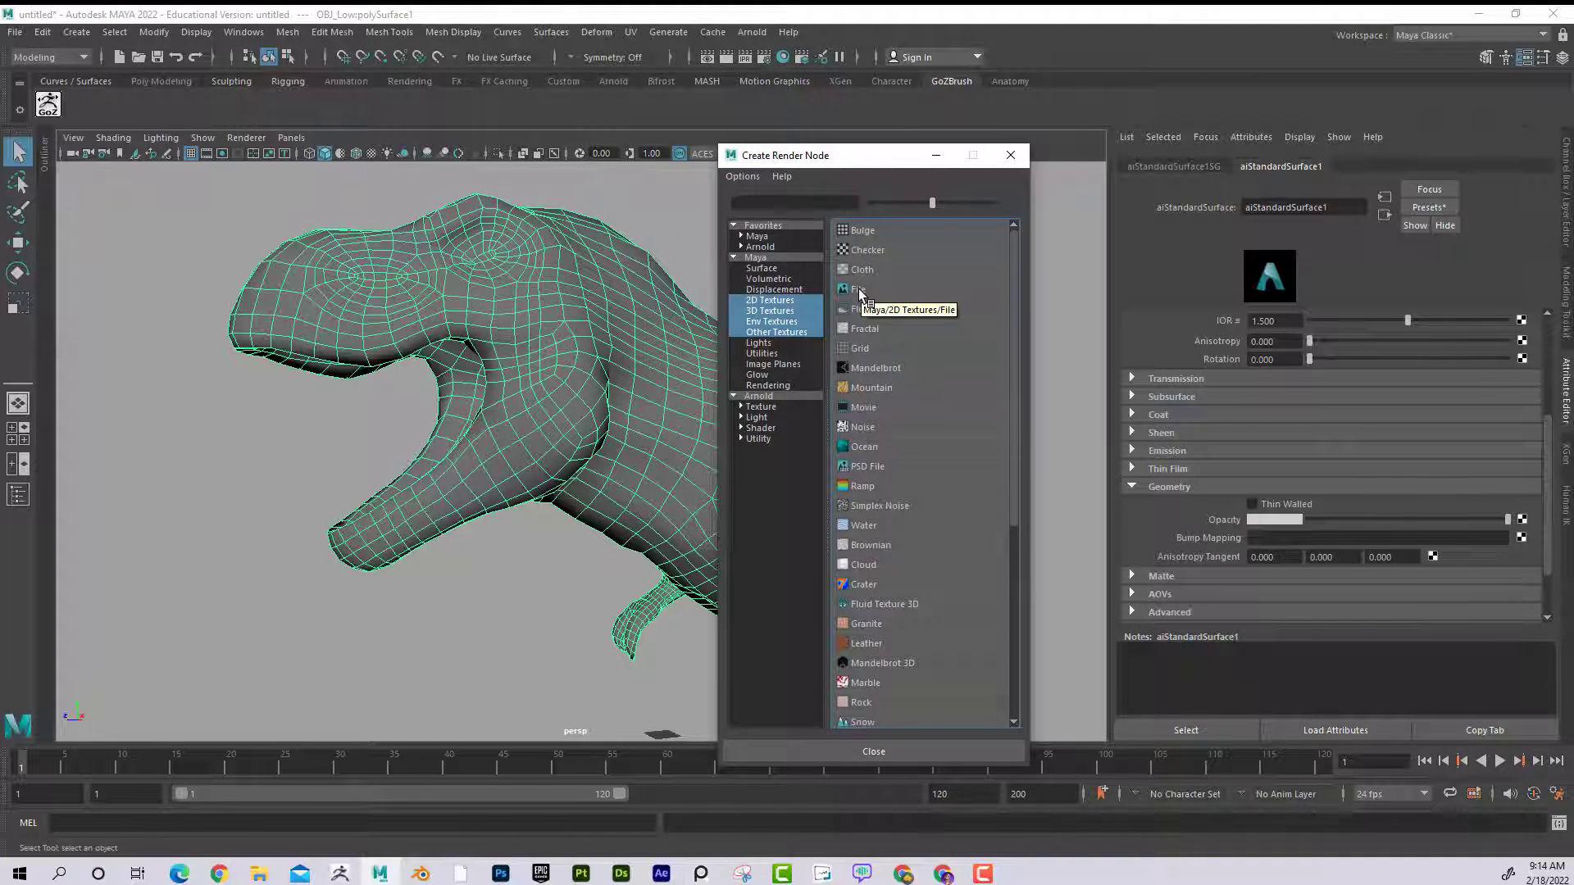
Connect a File node to Bump Mapping, used as Tangent Space Normals.
click(859, 289)
click(1354, 368)
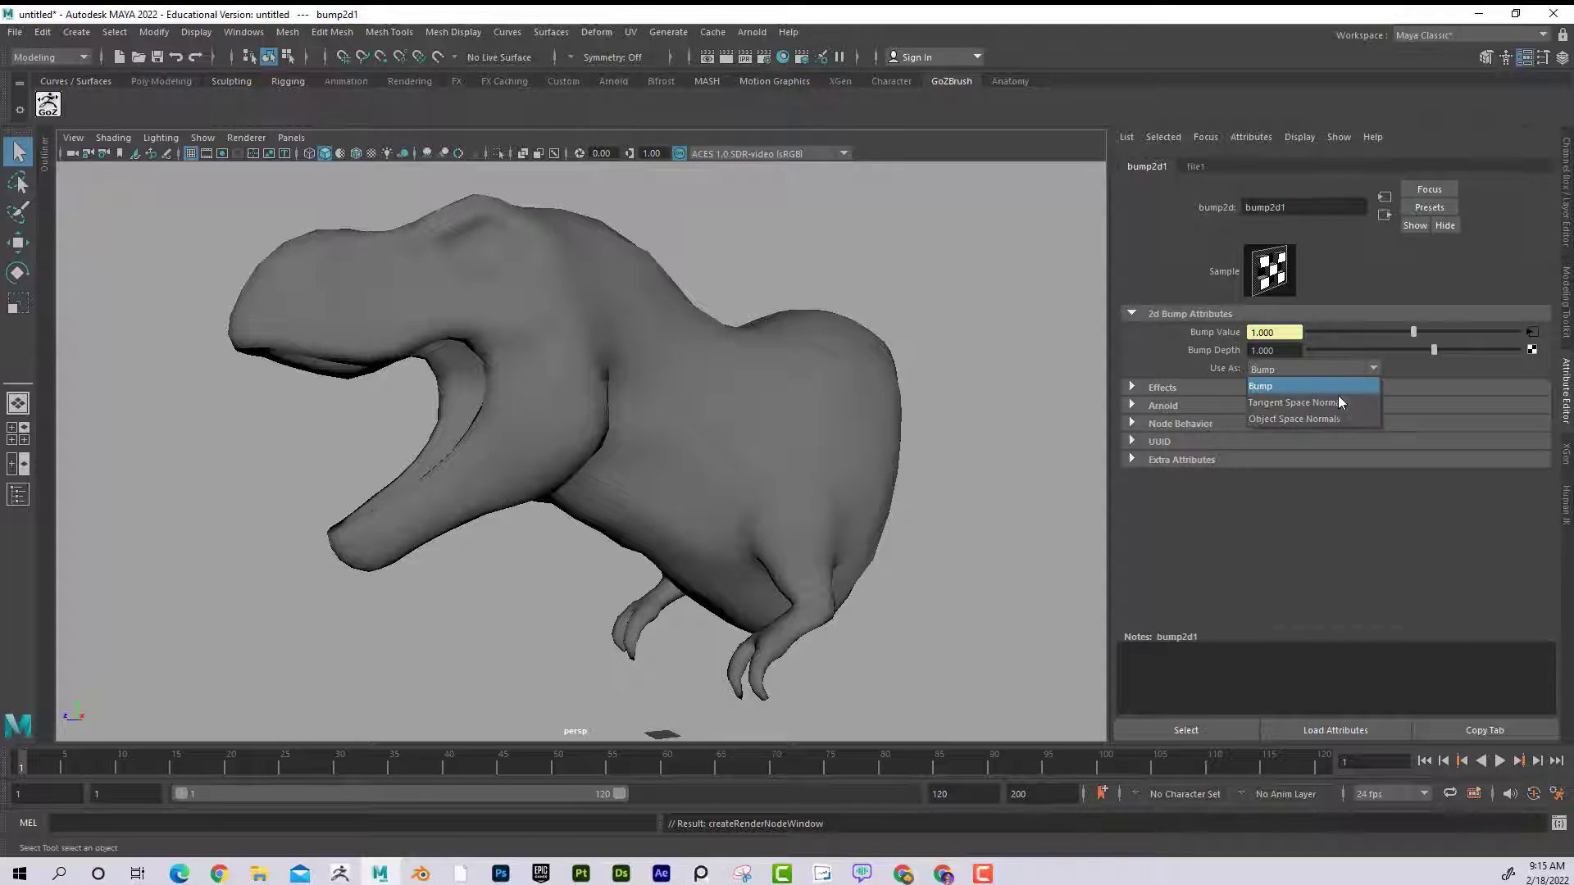
click(1313, 401)
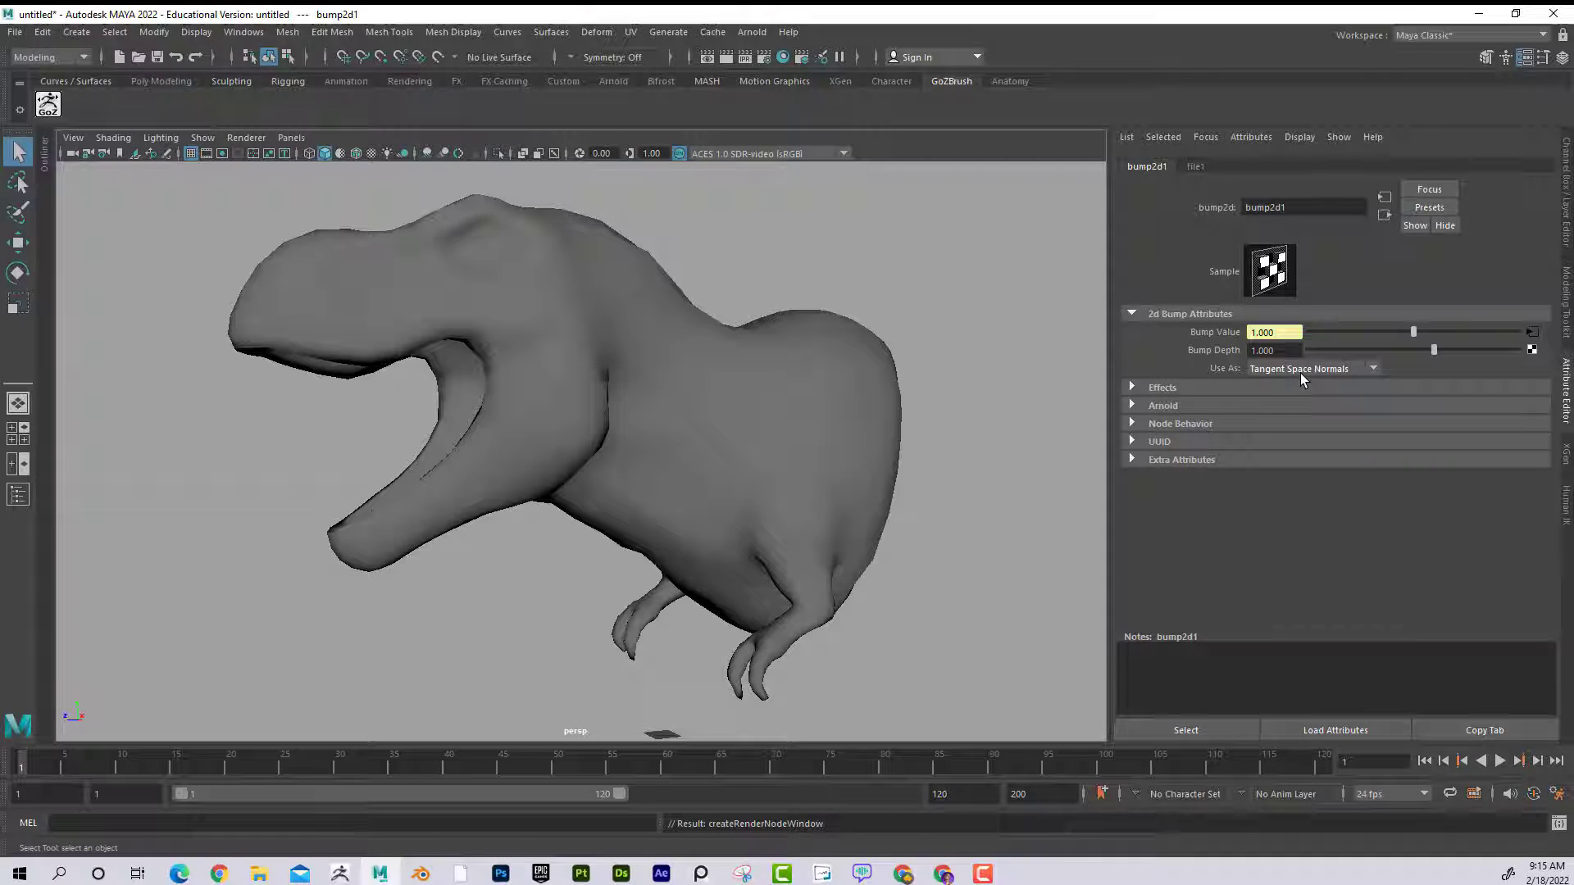
Load NormalsOutput4-NM1001.tif from ZbrushNormals into the file node and show textures in the viewport.
click(1532, 333)
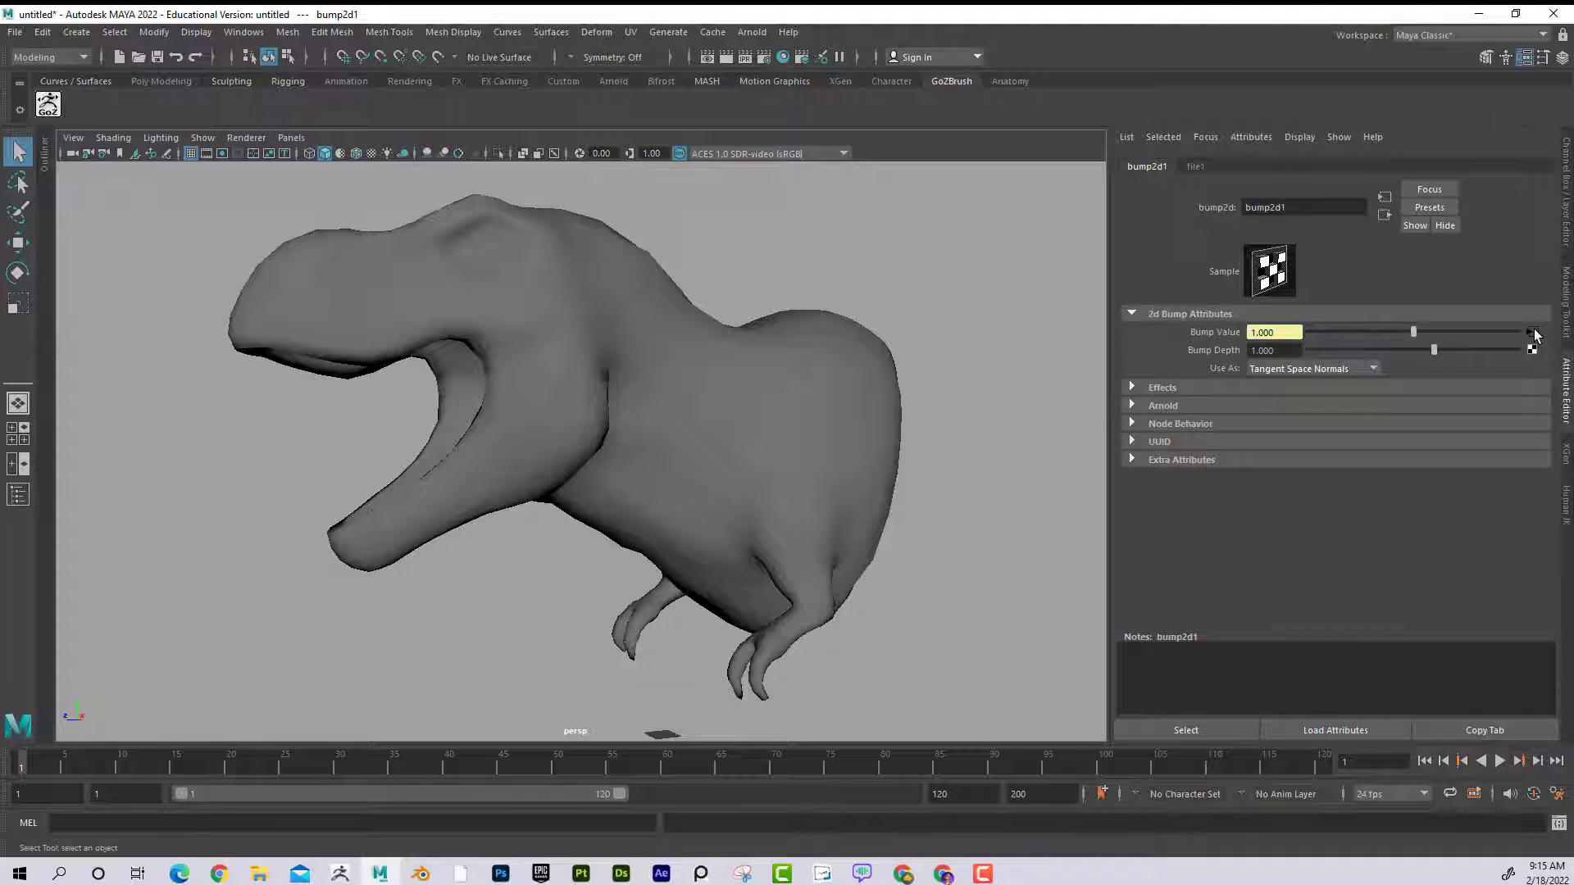
click(1525, 391)
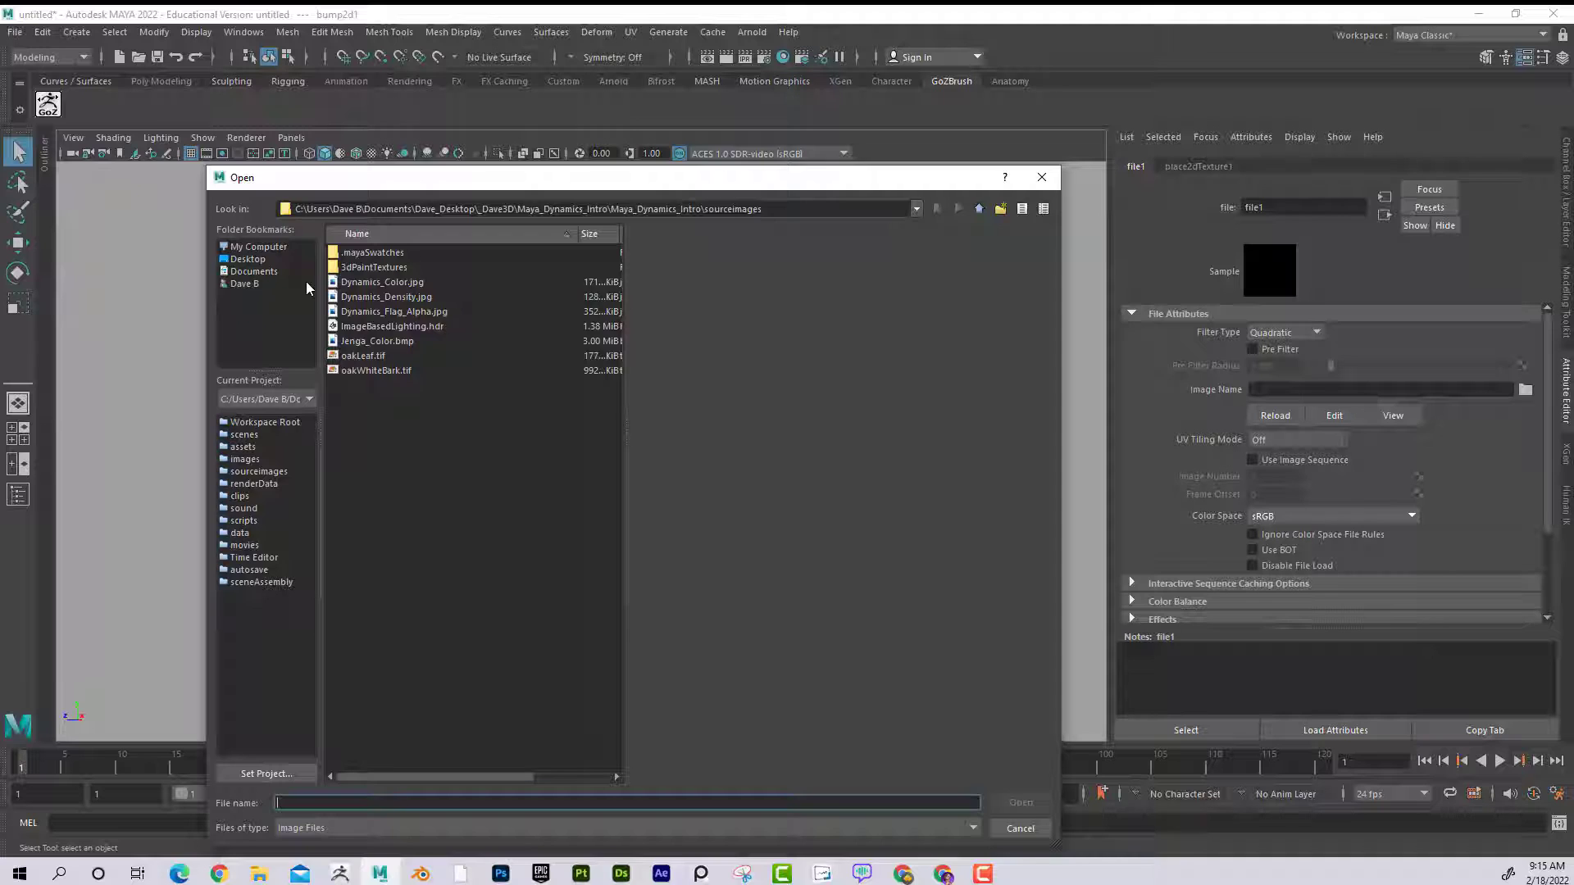
click(247, 259)
double_click(363, 328)
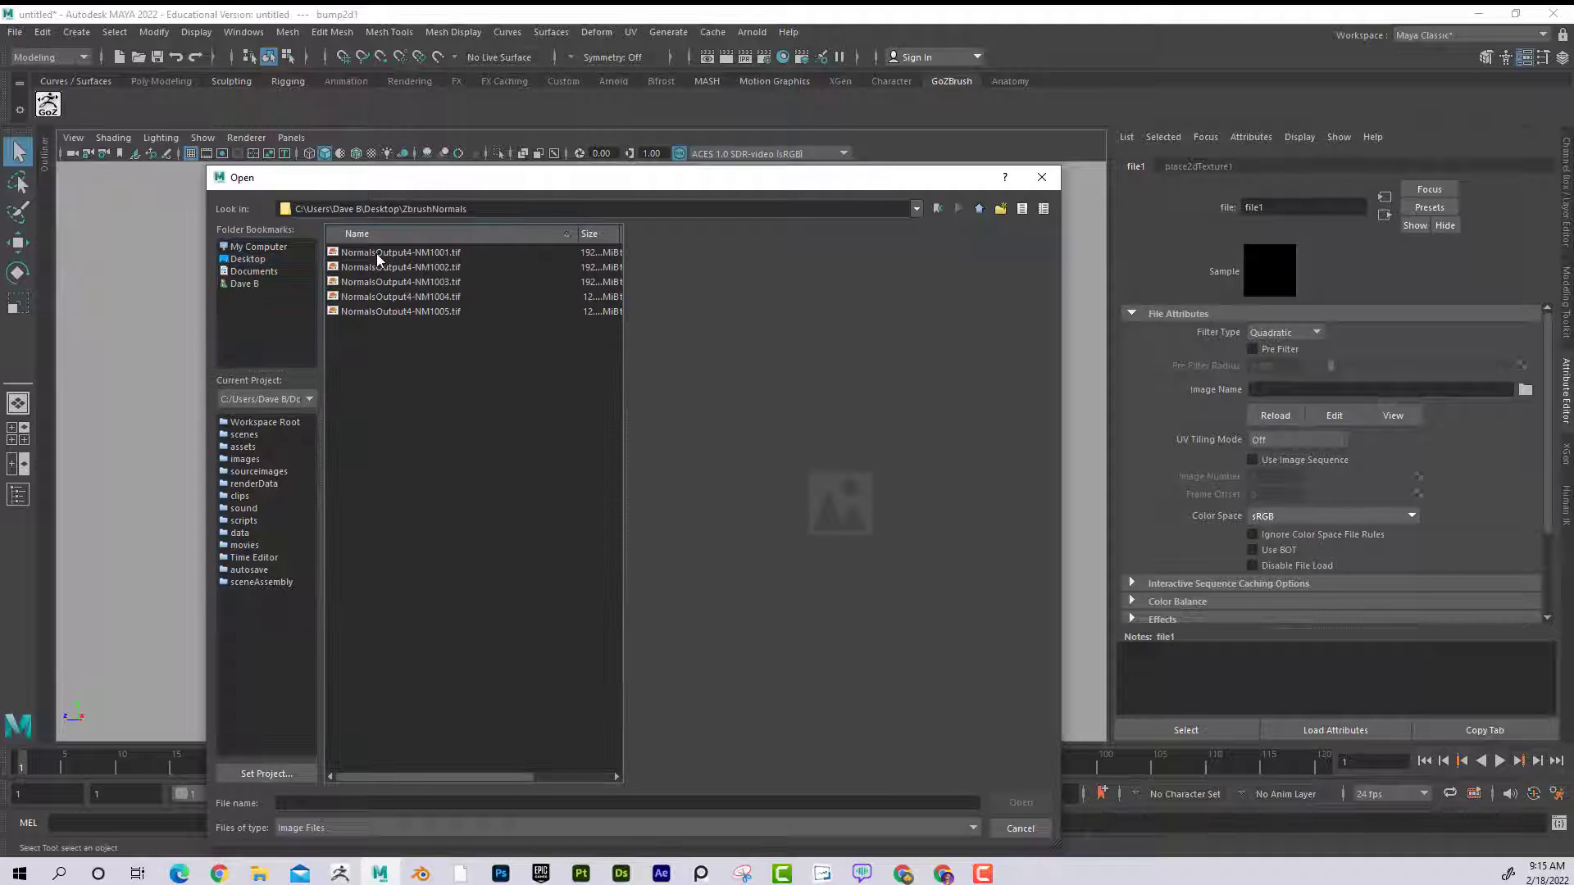
click(378, 254)
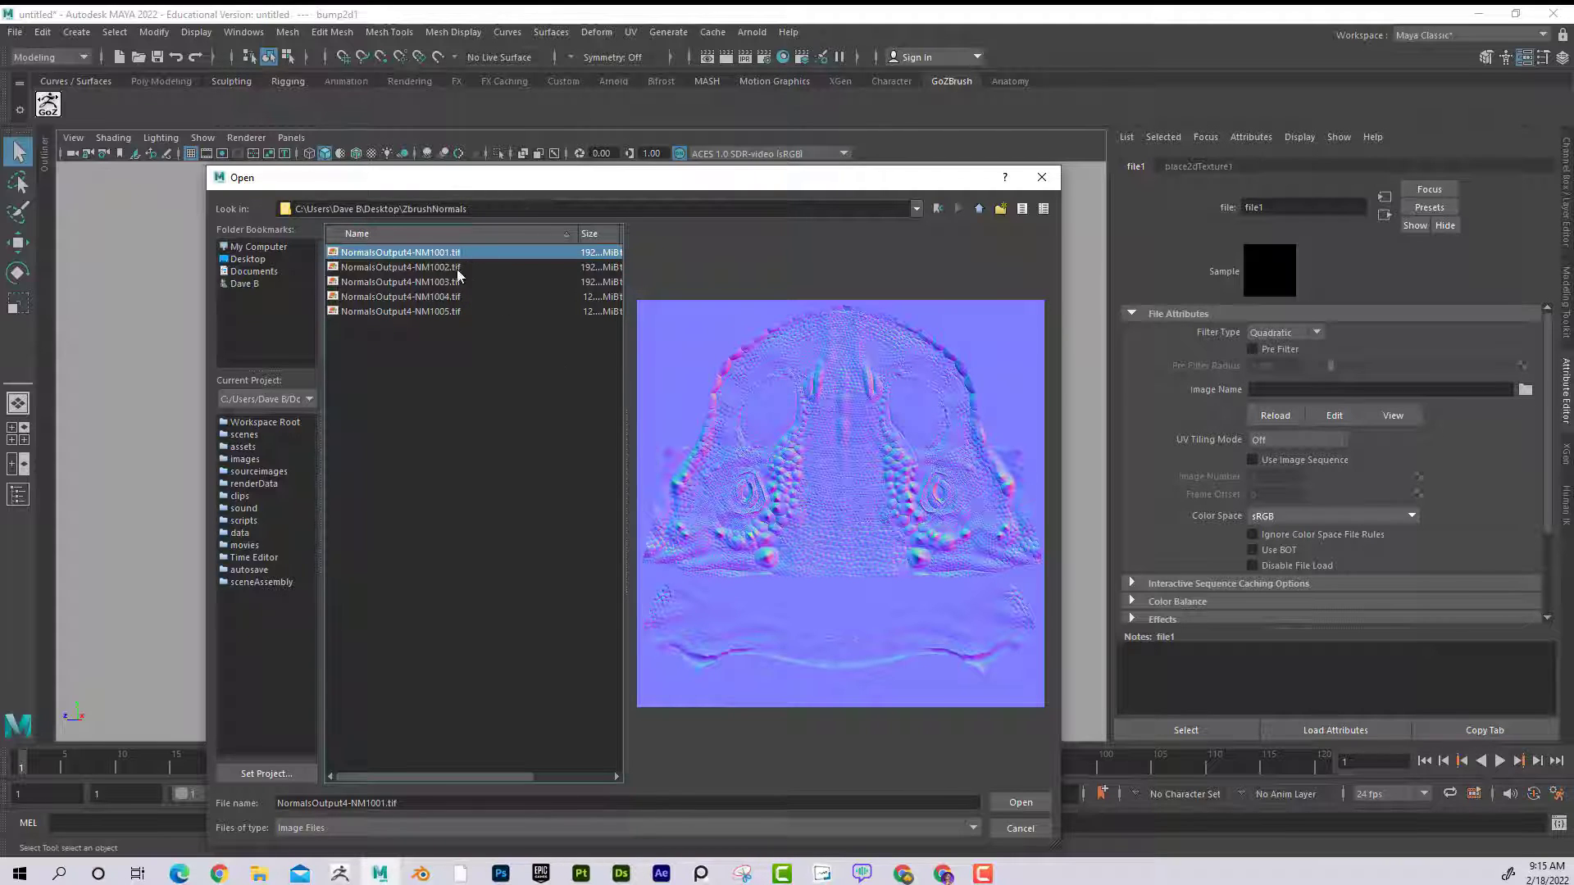
click(1031, 802)
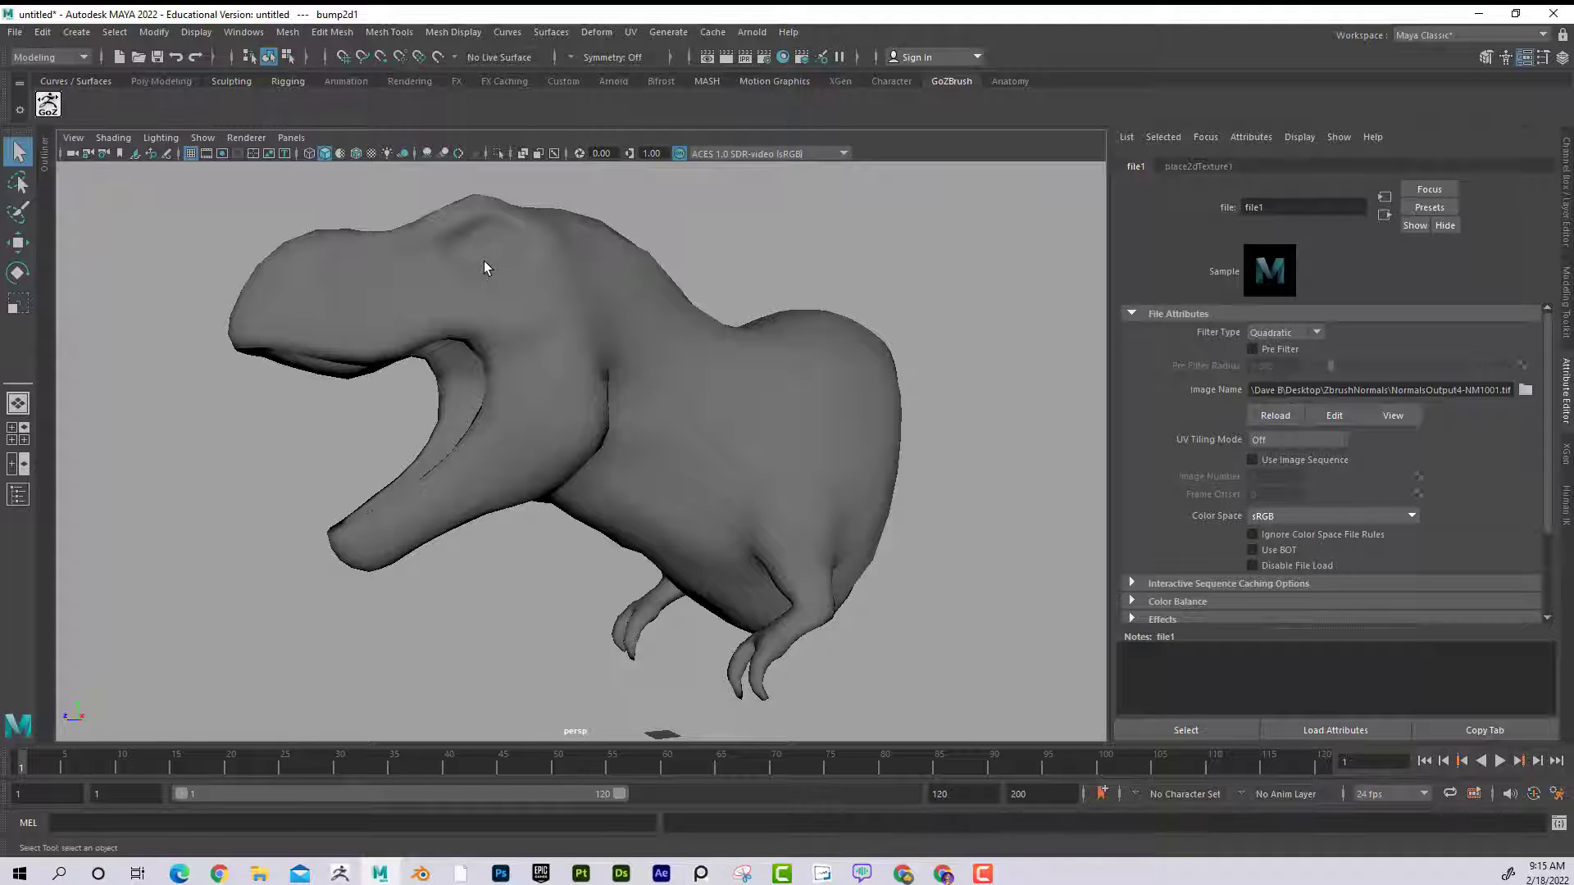
key(6)
alt+drag(693, 282, 1031, 369)
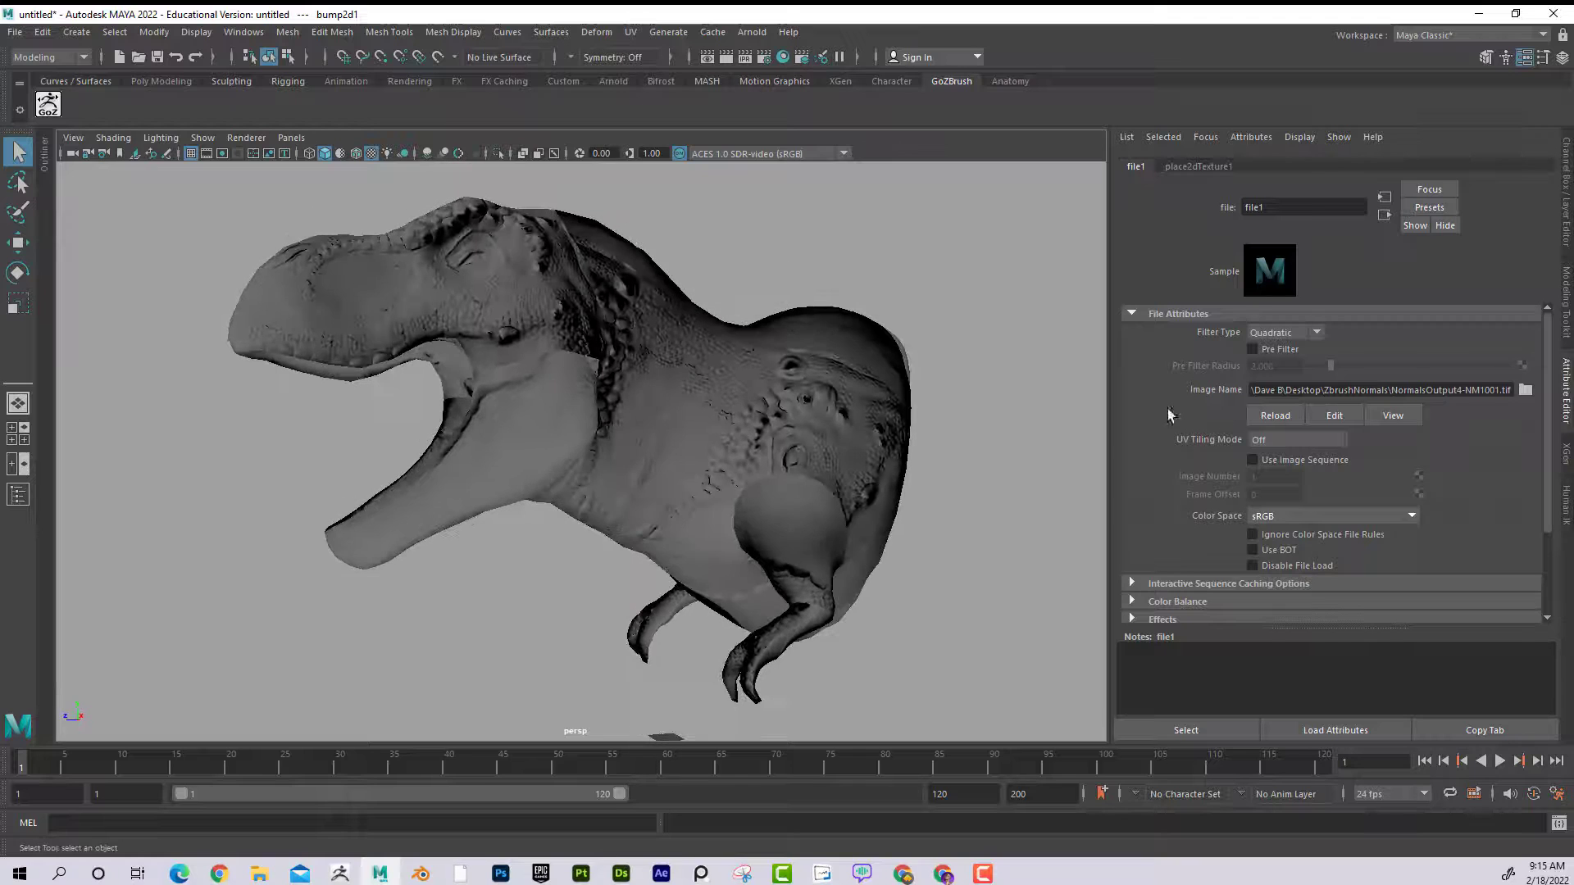
click(1310, 441)
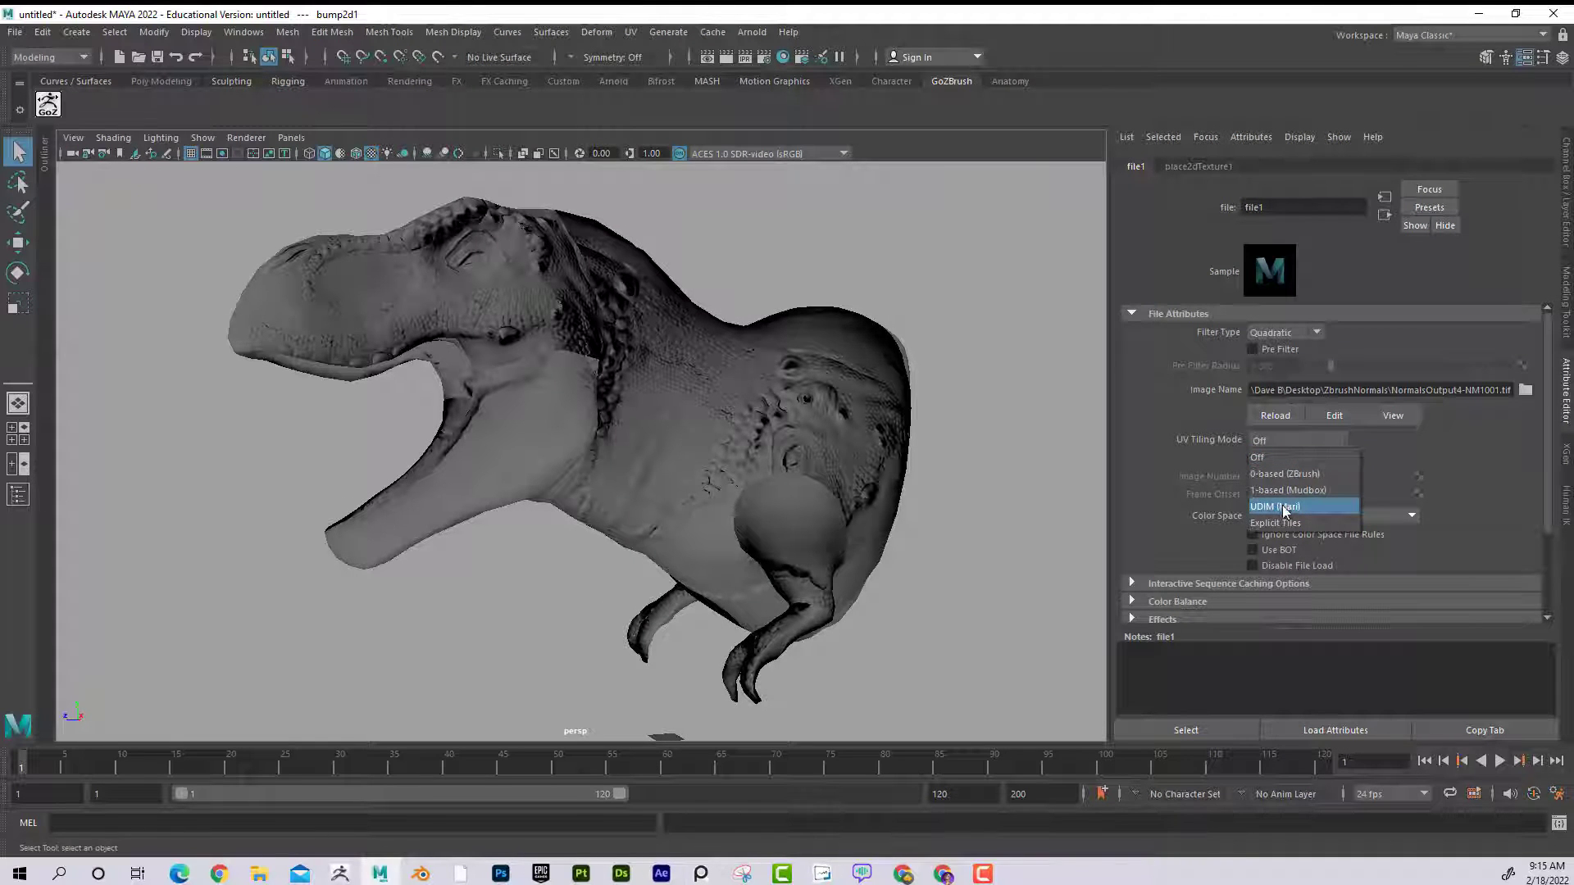
Set the file node's UV Tiling Mode to UDIM (Mari) and generate the preview.
click(1287, 507)
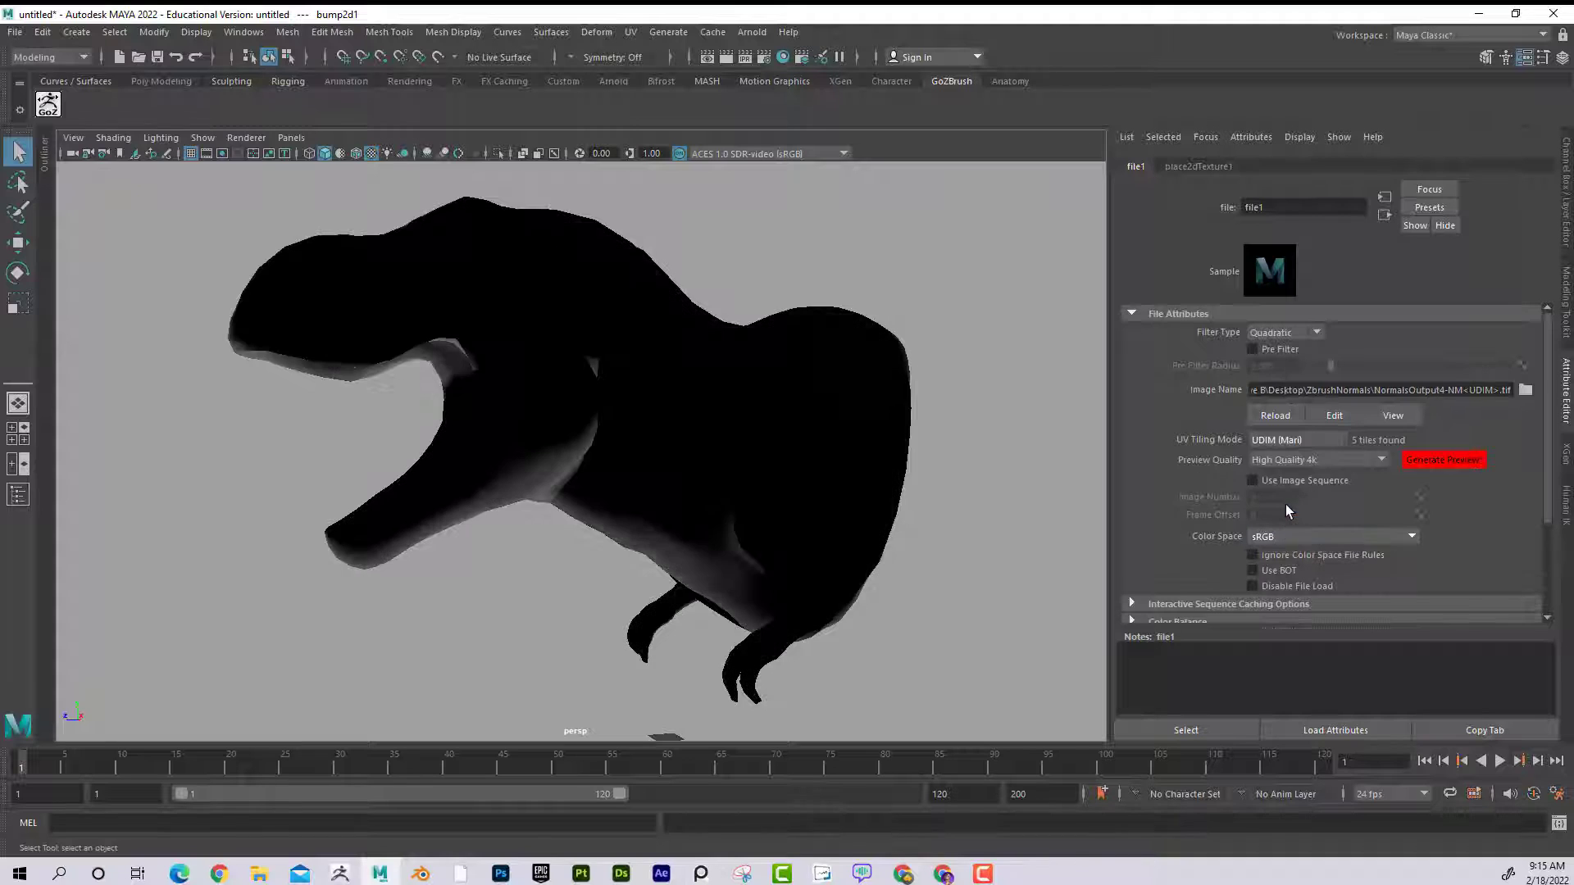
click(1461, 459)
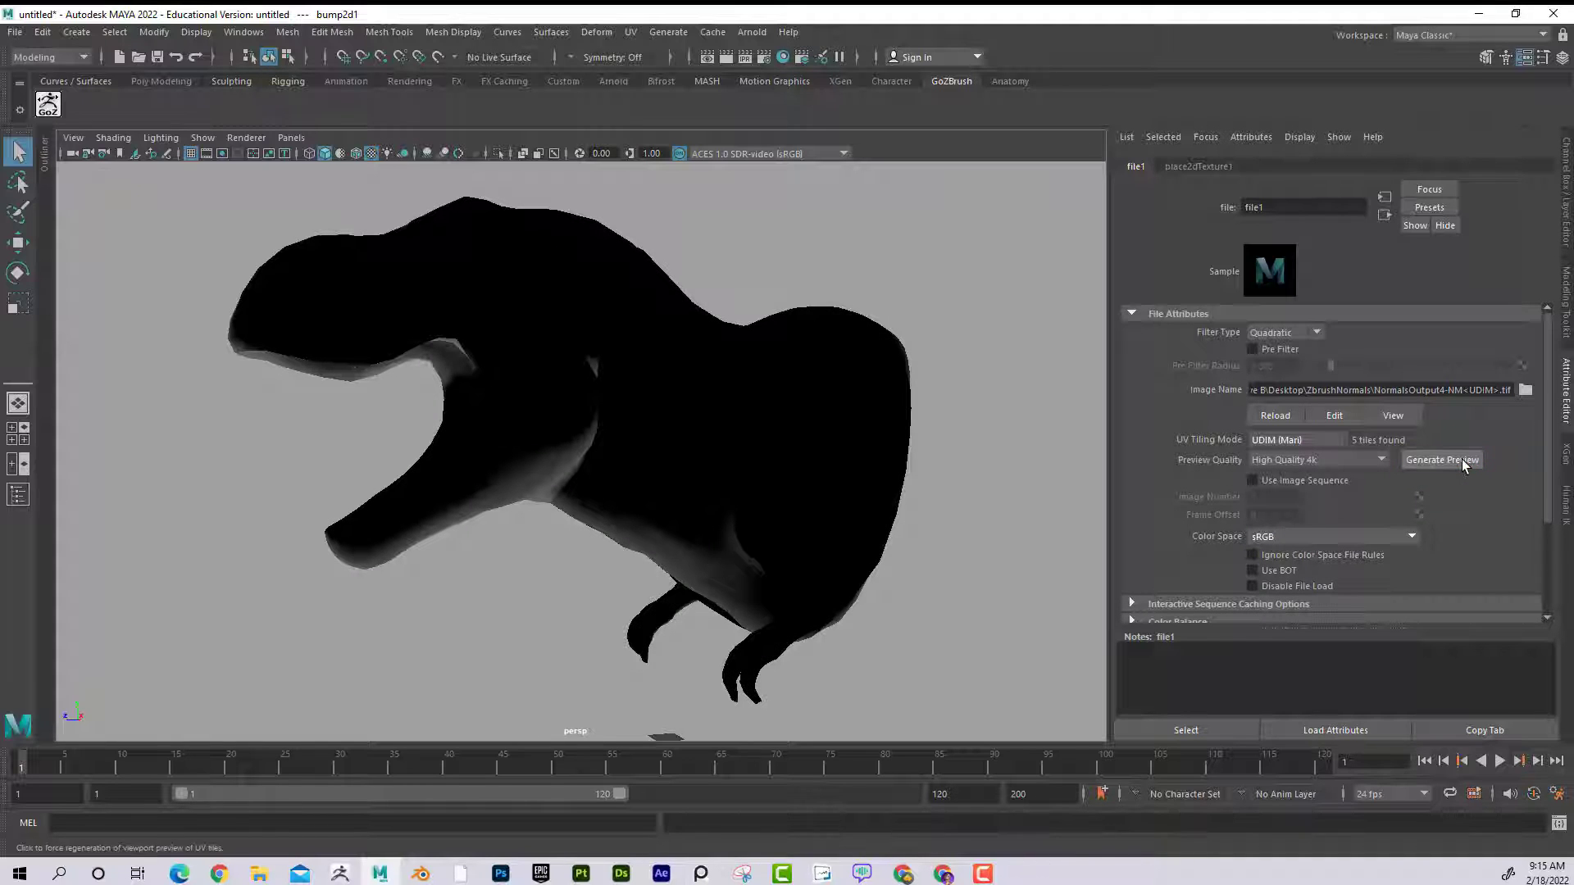
mouse_move(562, 404)
alt+mouse_down()
mouse_move(546, 416)
mouse_move(554, 404)
mouse_move(488, 393)
mouse_move(541, 410)
alt+mouse_up()
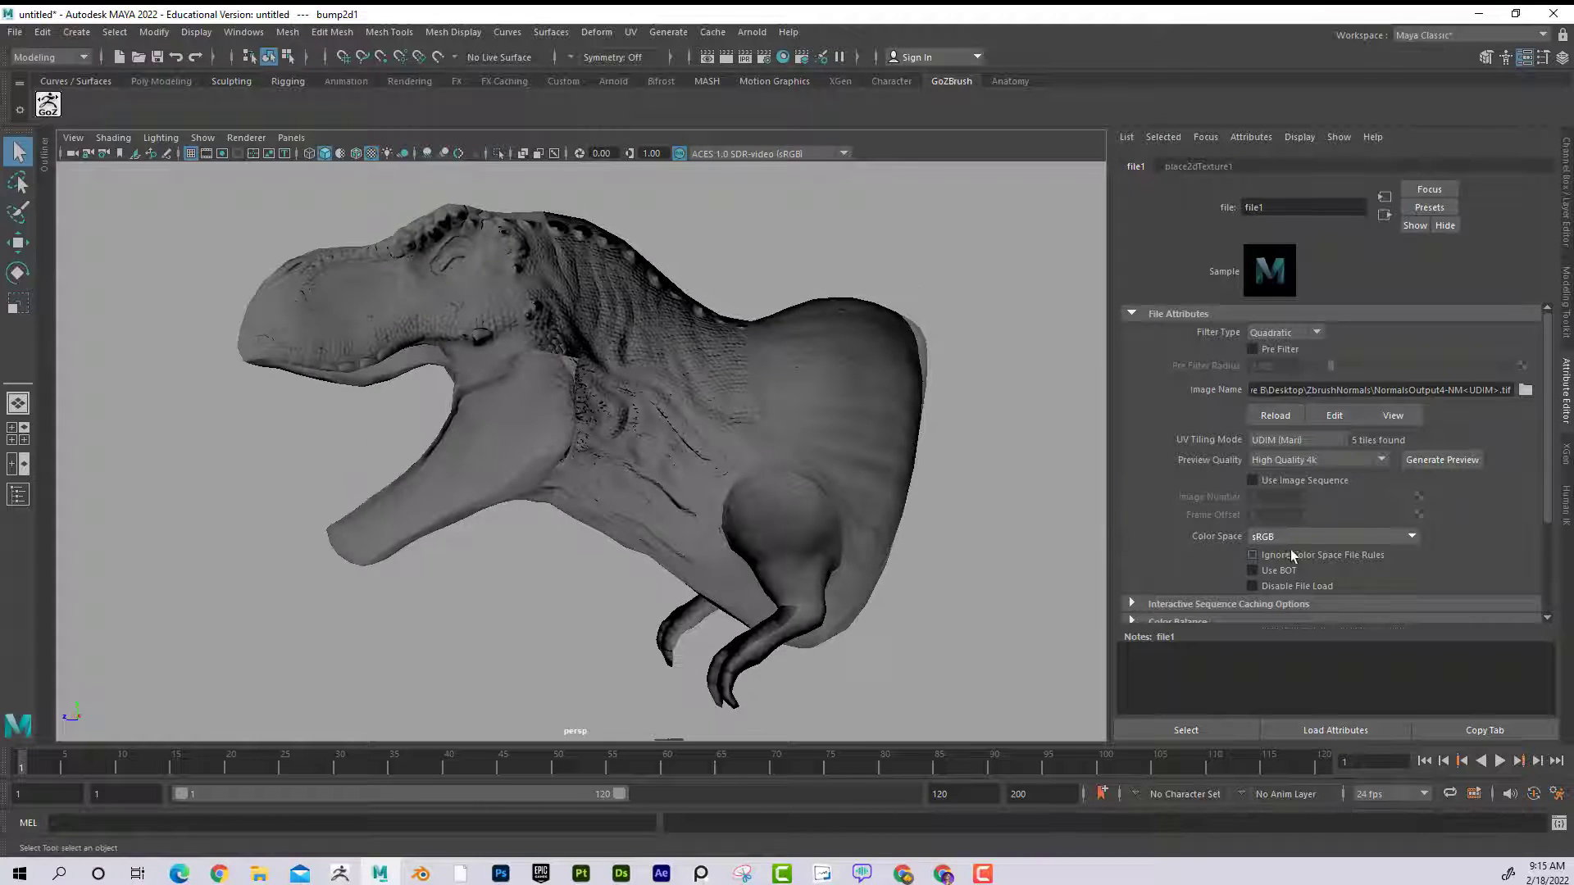
Set the Color Space to Raw, regenerate the preview and tumble around the T-rex.
click(1317, 538)
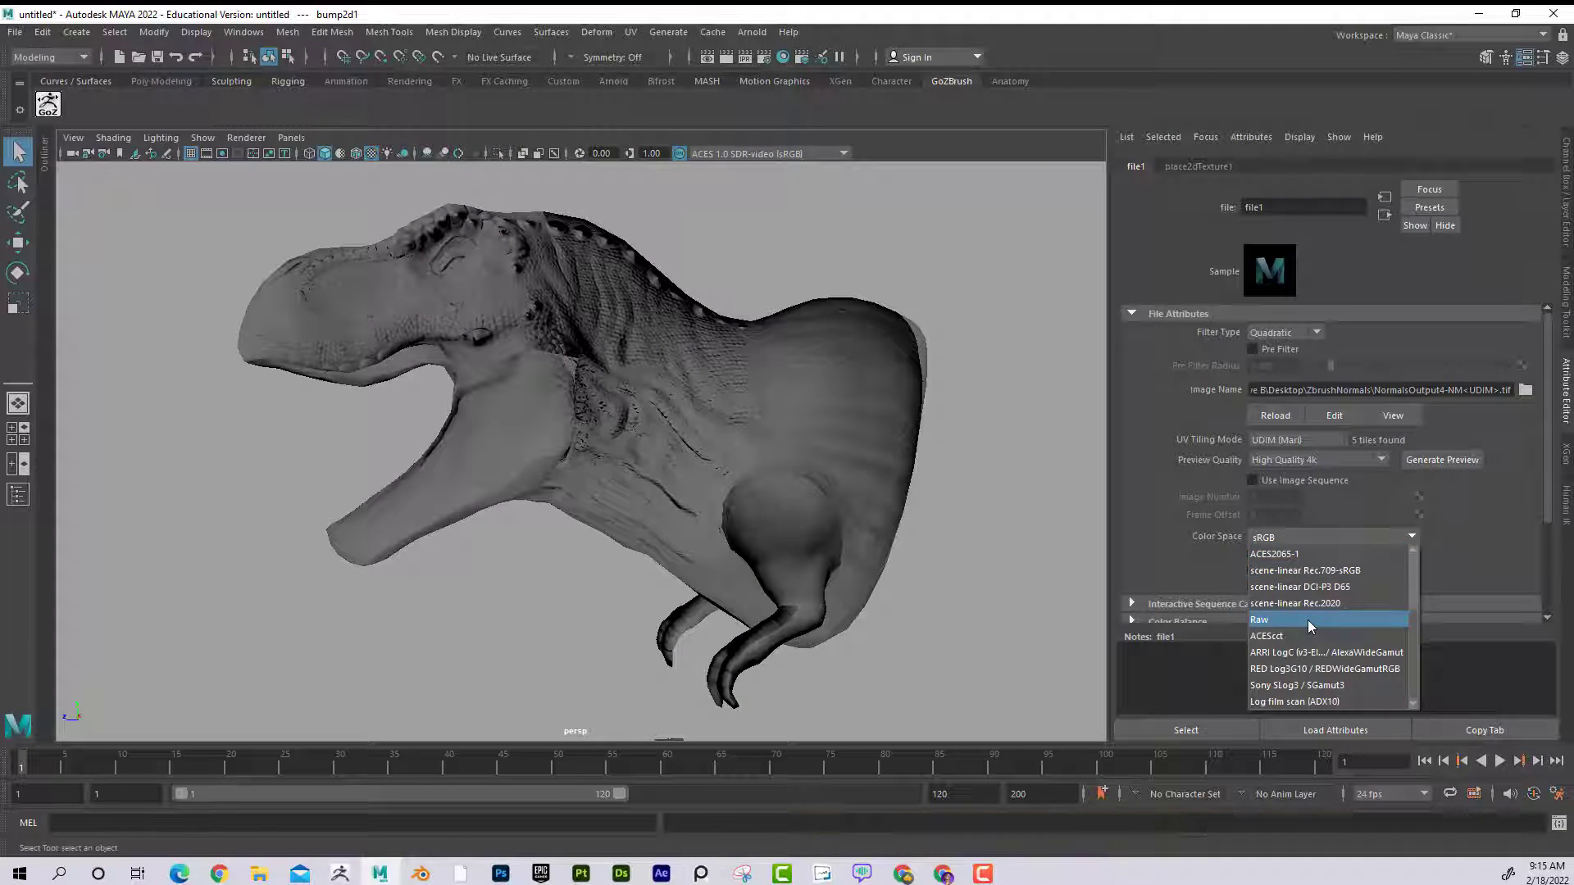
click(1307, 620)
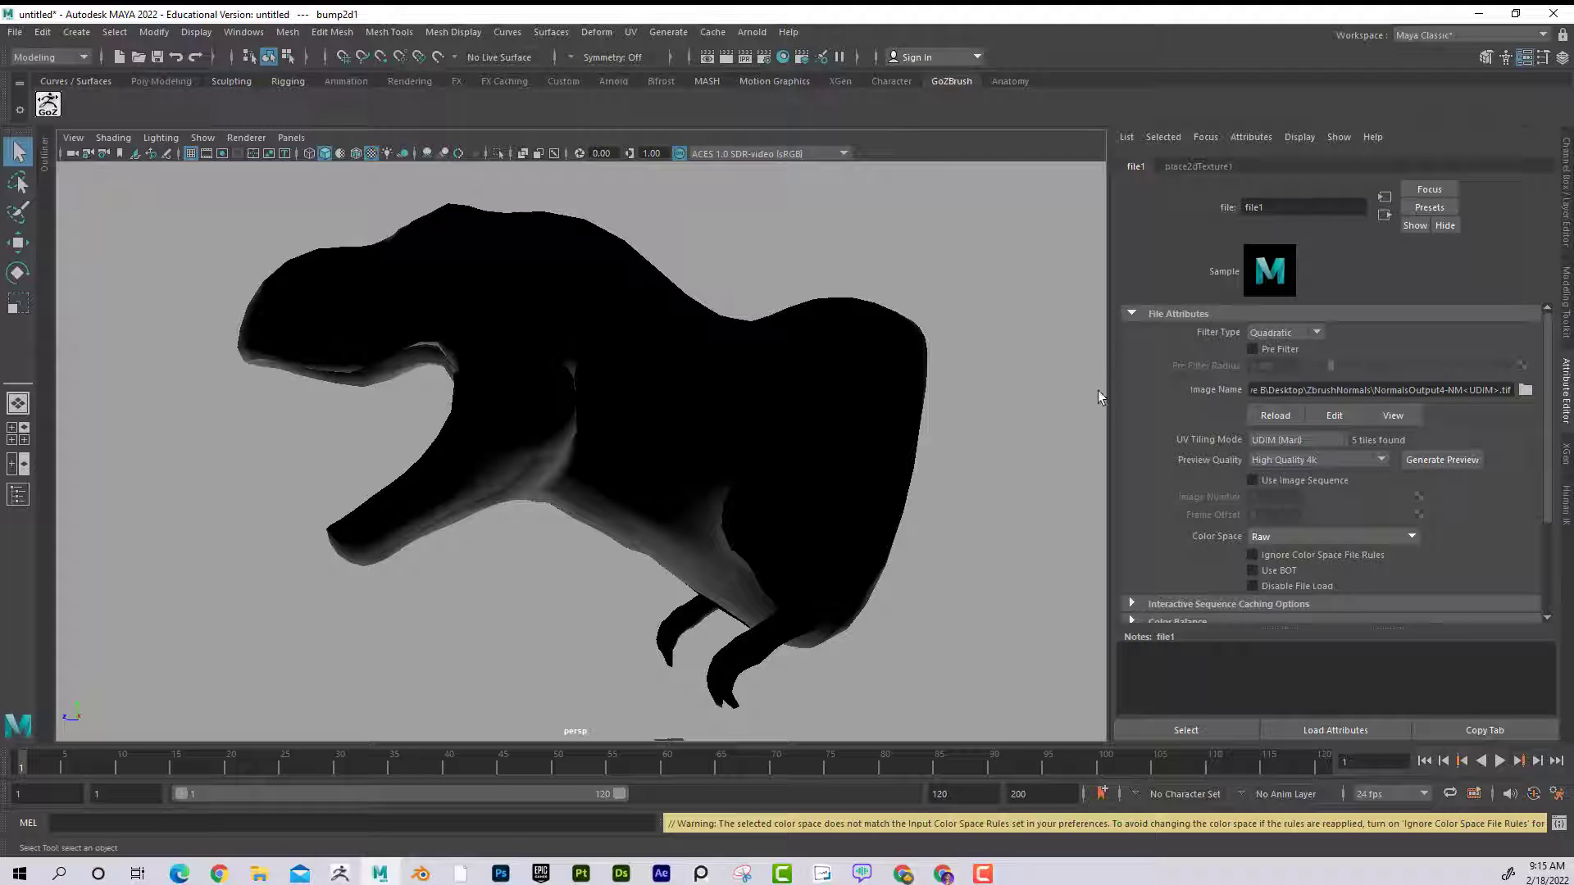
click(1441, 459)
mouse_move(742, 243)
alt+mouse_down()
mouse_move(727, 253)
mouse_move(878, 263)
mouse_move(773, 235)
mouse_move(689, 246)
alt+mouse_up()
alt+right_drag(689, 246, 755, 272)
alt+drag(755, 271, 636, 269)
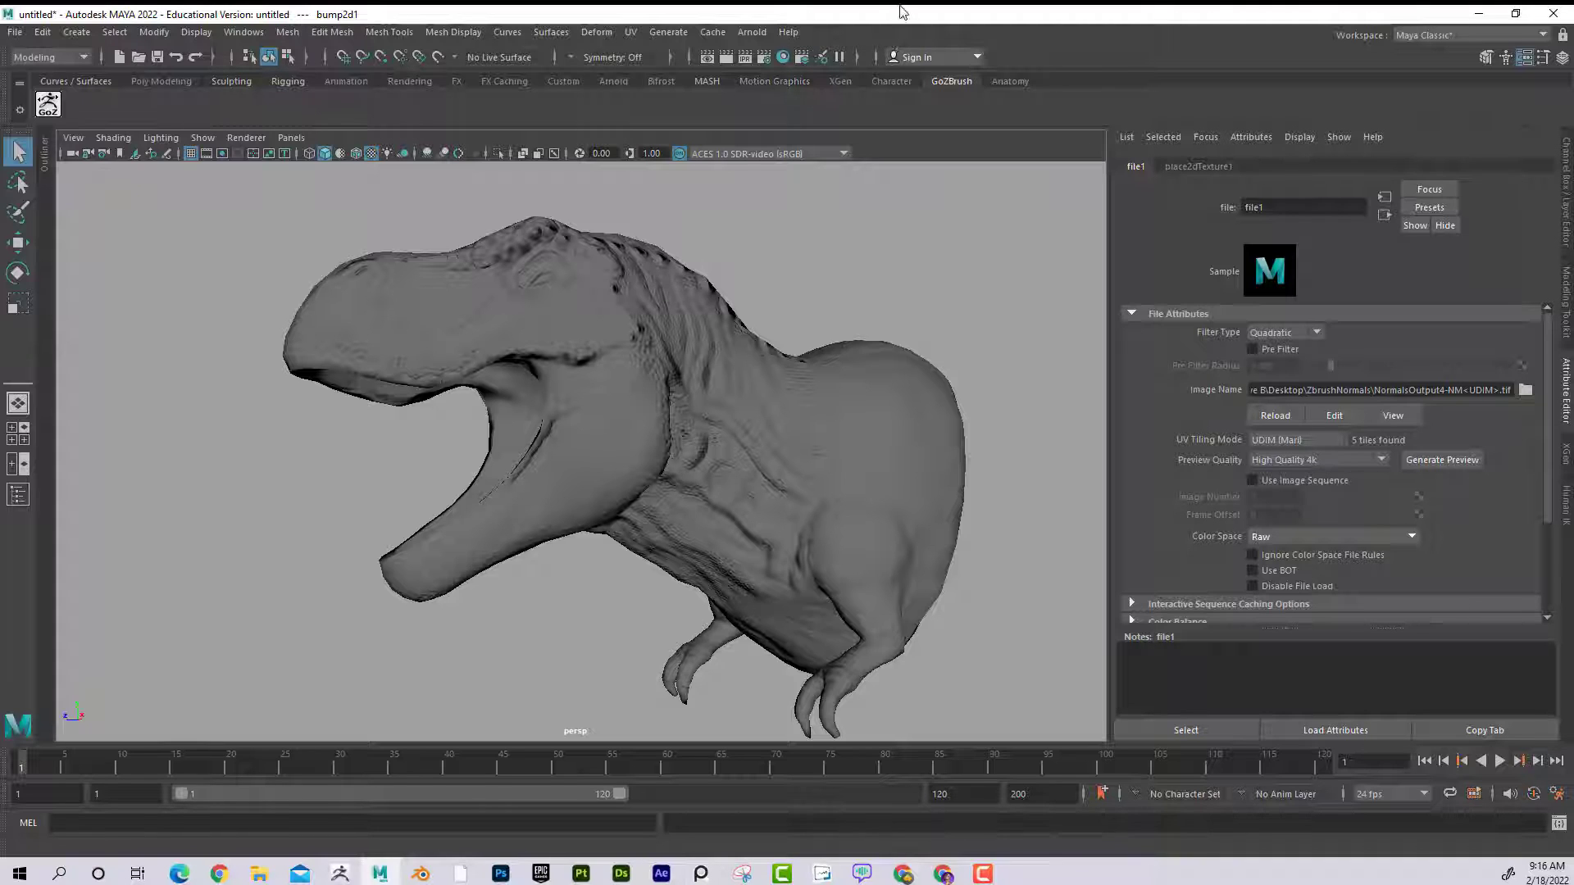
Minimize Maya, launch Substance 3D Painter, and switch back to ZBrush.
click(1478, 15)
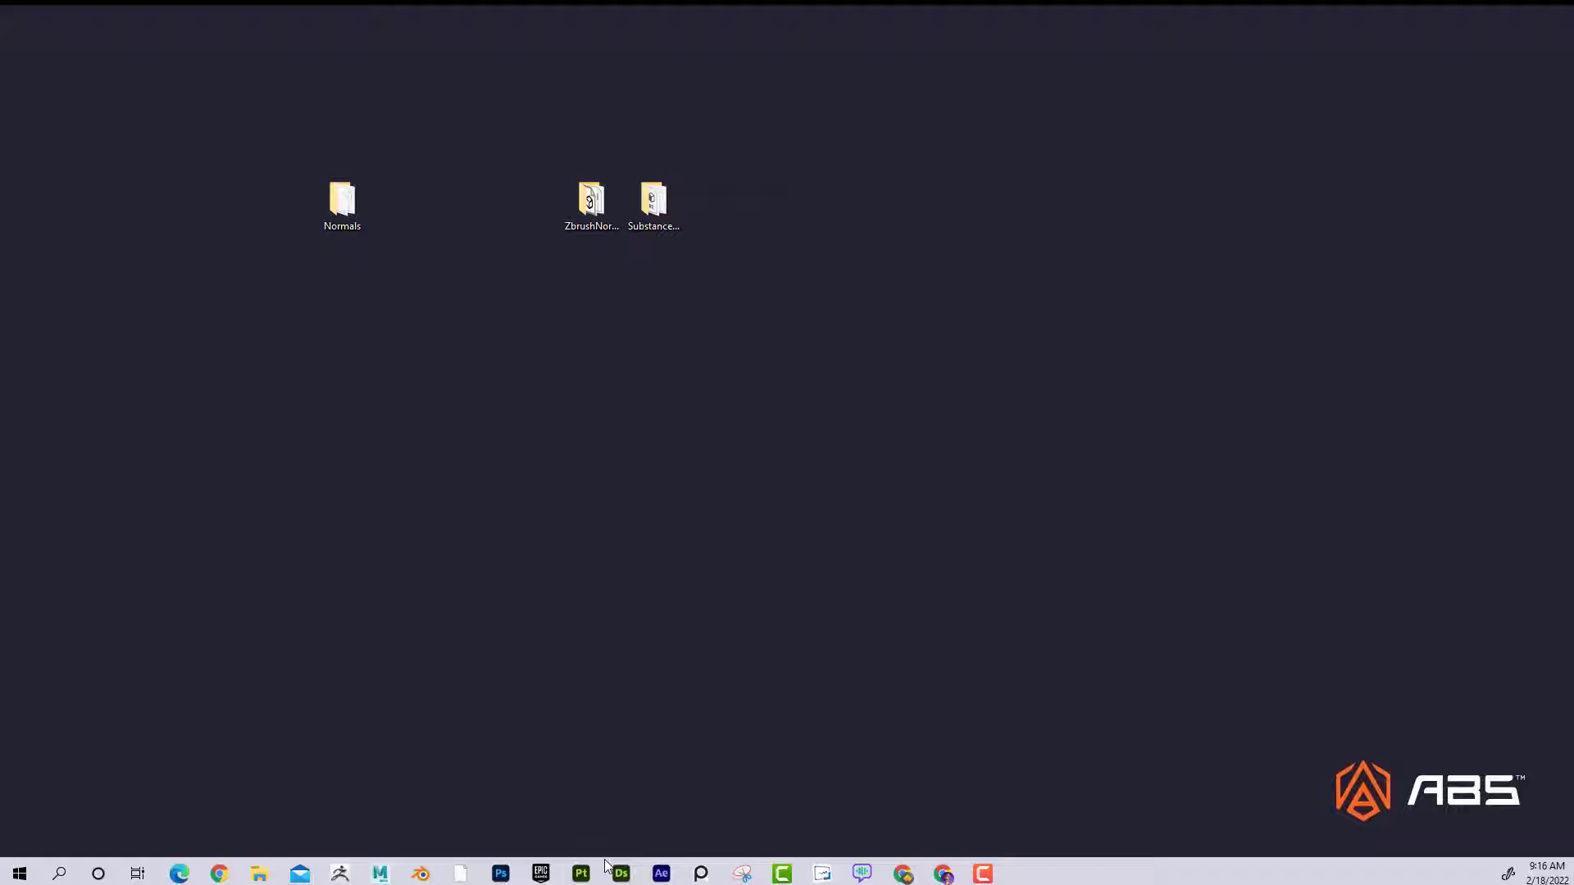
click(584, 875)
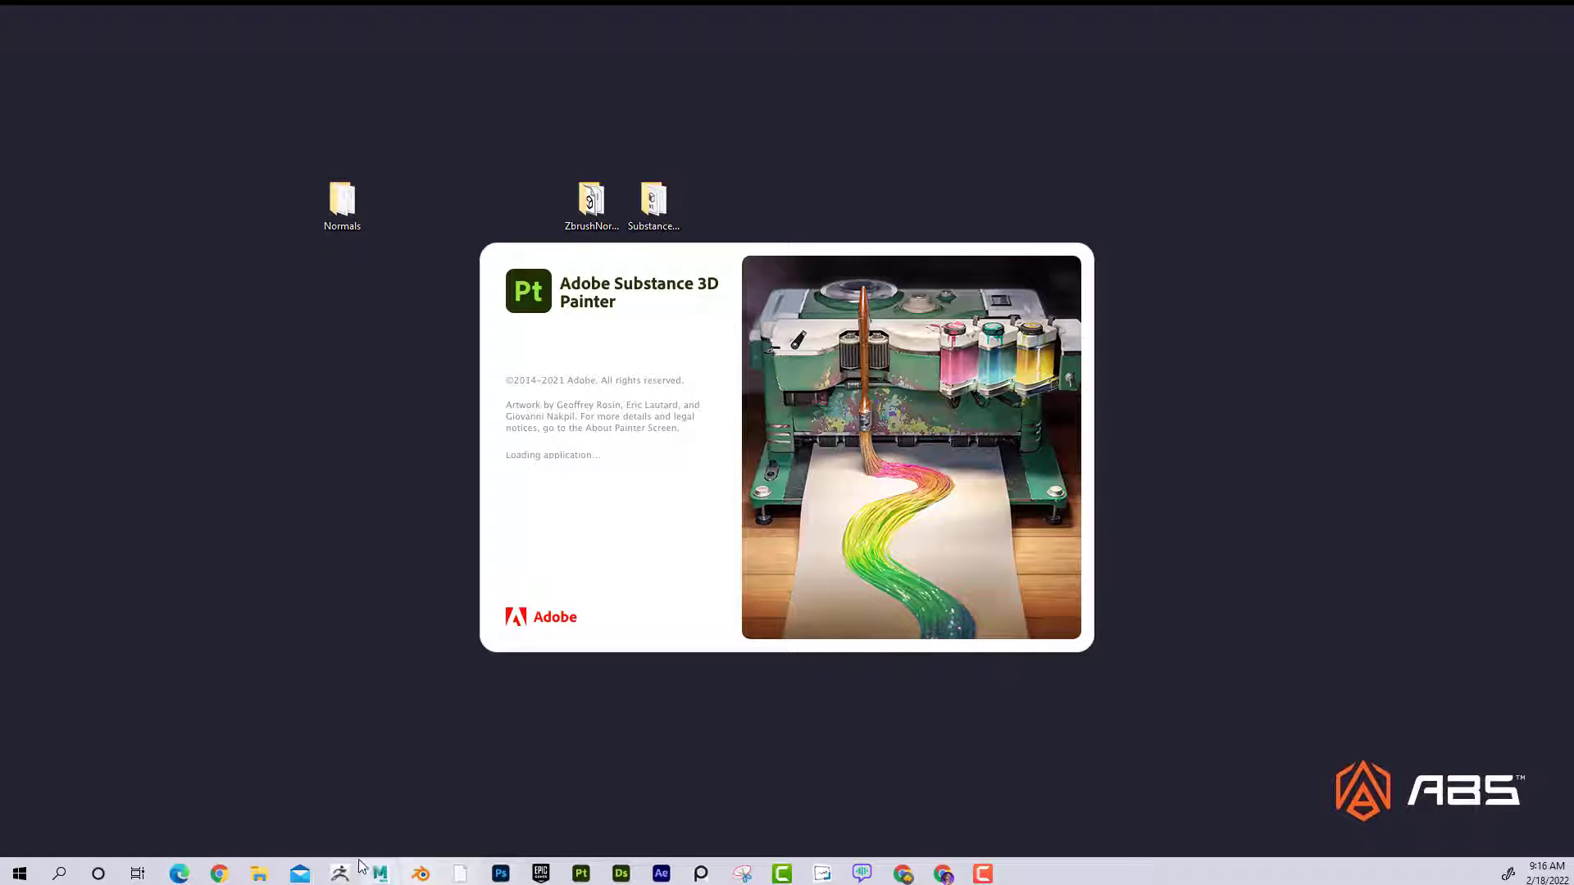
mouse_move(340, 873)
click(365, 788)
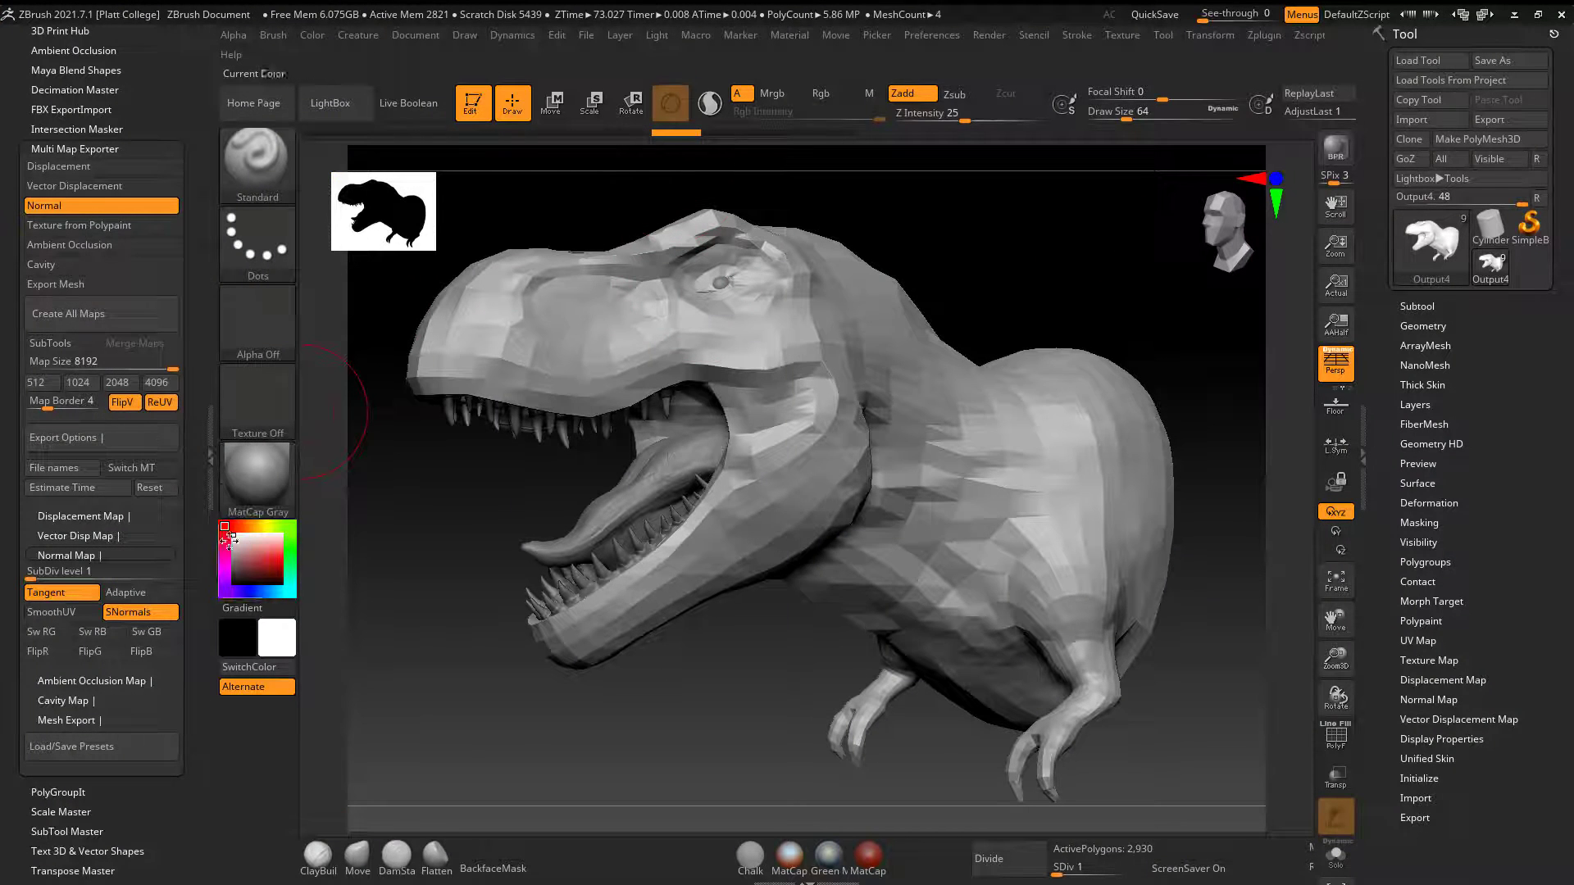
Hide the side tray and check the SubTool list and Geometry subdivision level 1.
click(214, 453)
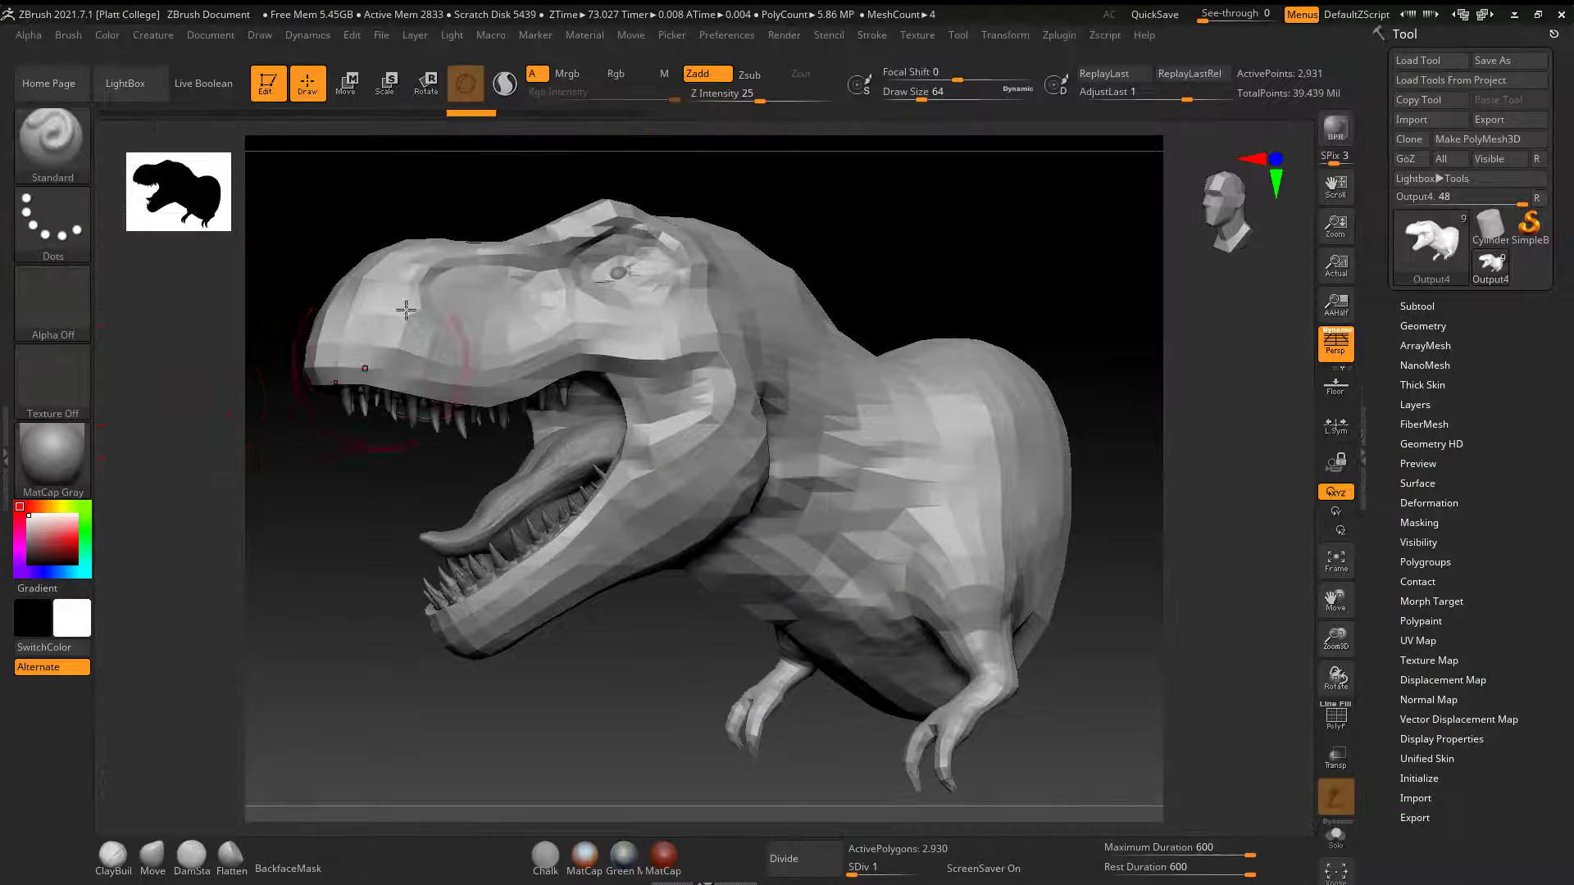
click(1413, 305)
mouse_move(1459, 345)
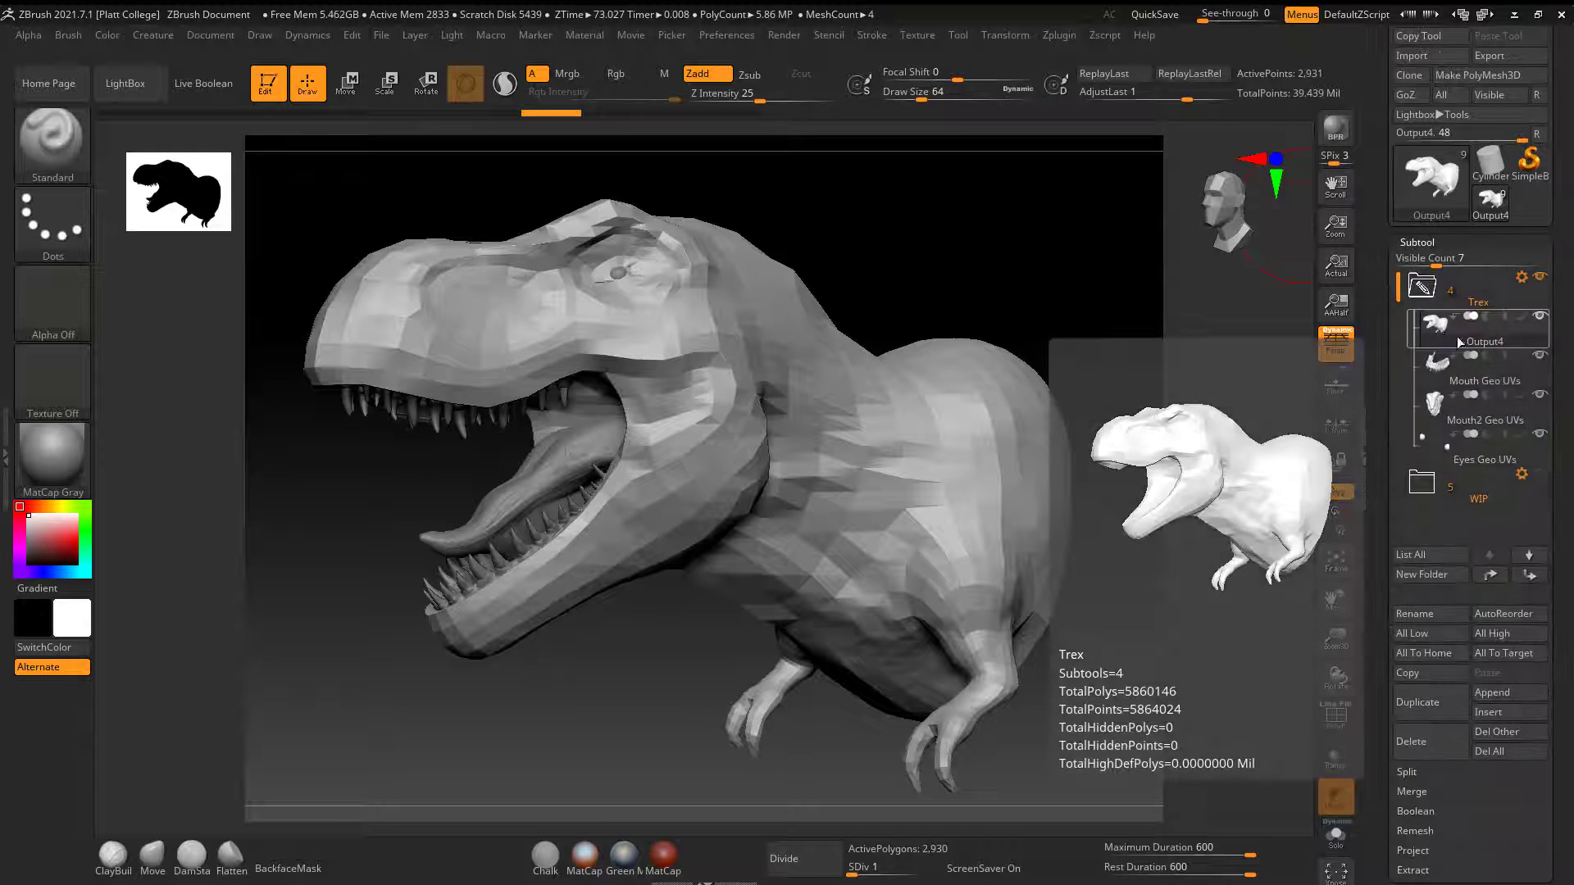
click(1422, 242)
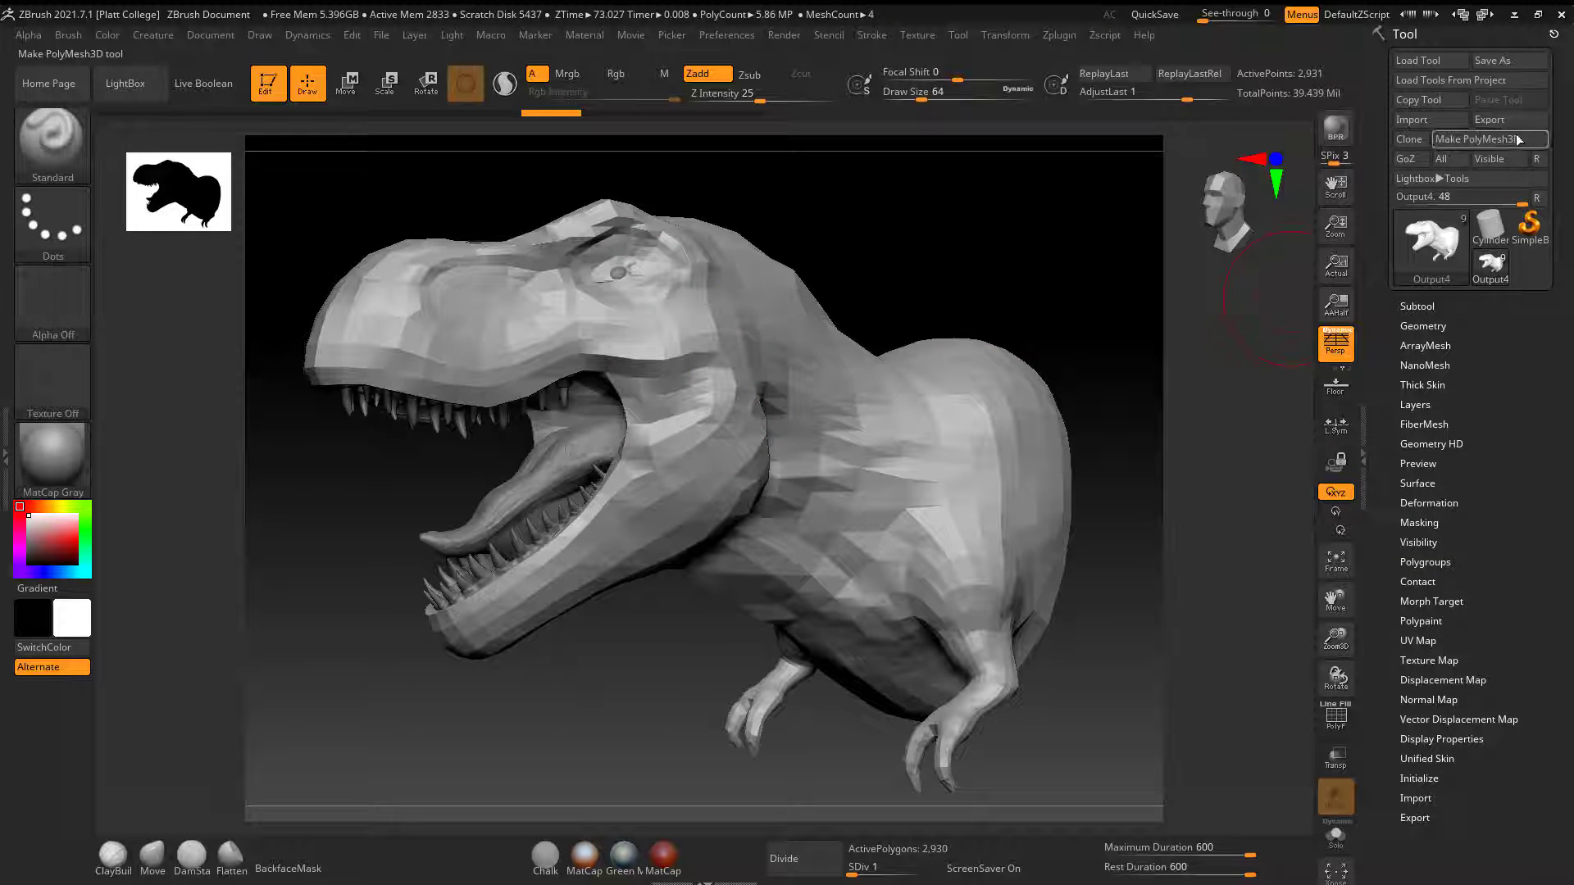
click(1400, 325)
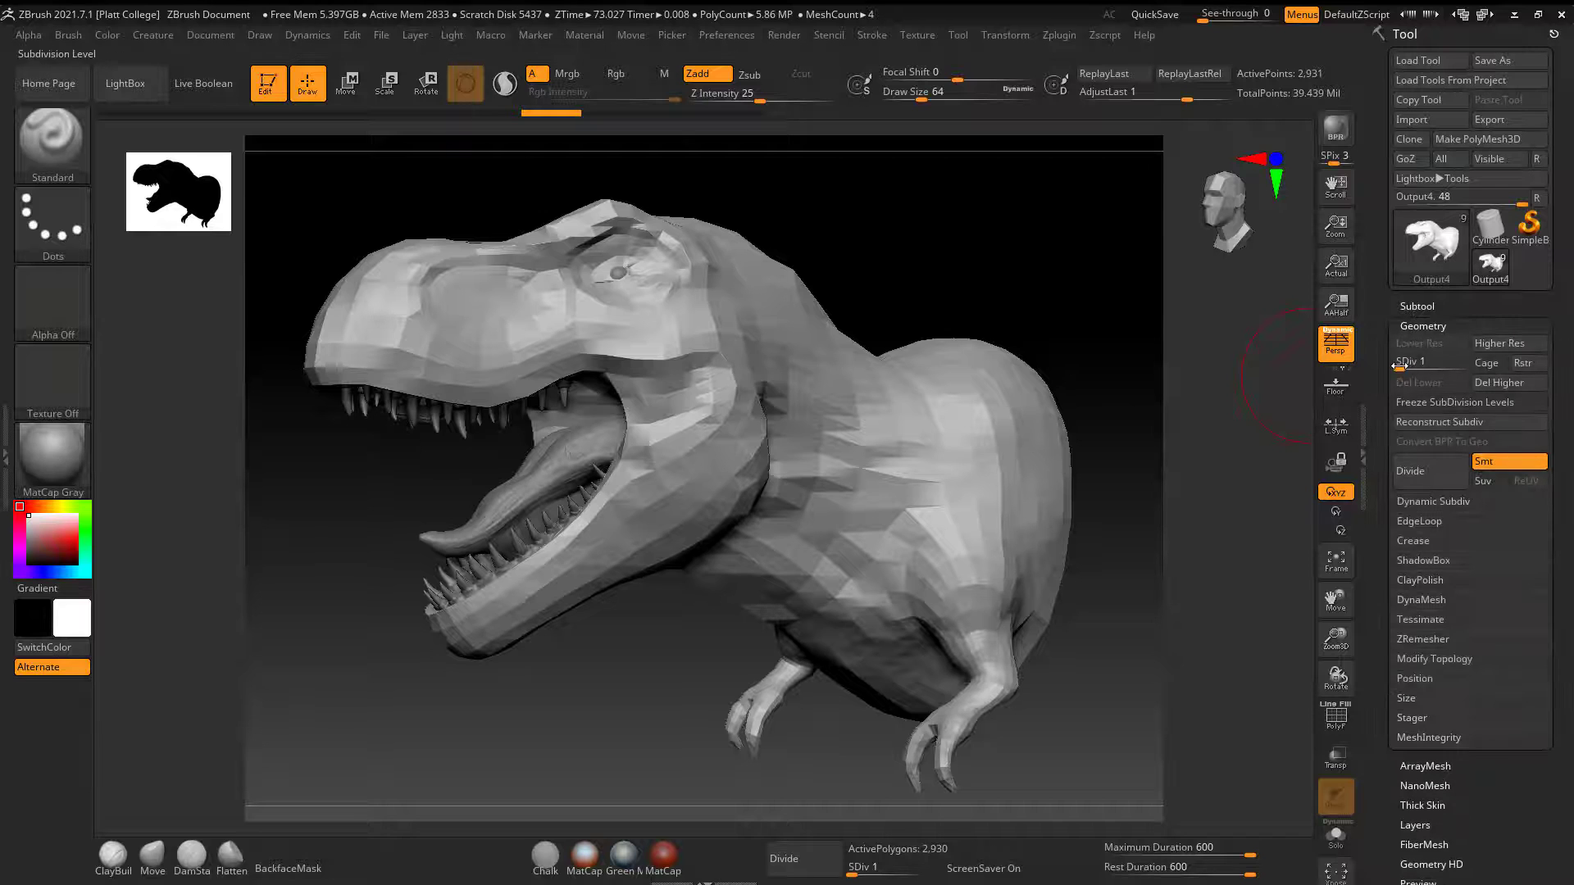
click(1404, 326)
Export the mesh as OBJ_Low into the Desktop SubstanceNormals folder.
click(1497, 119)
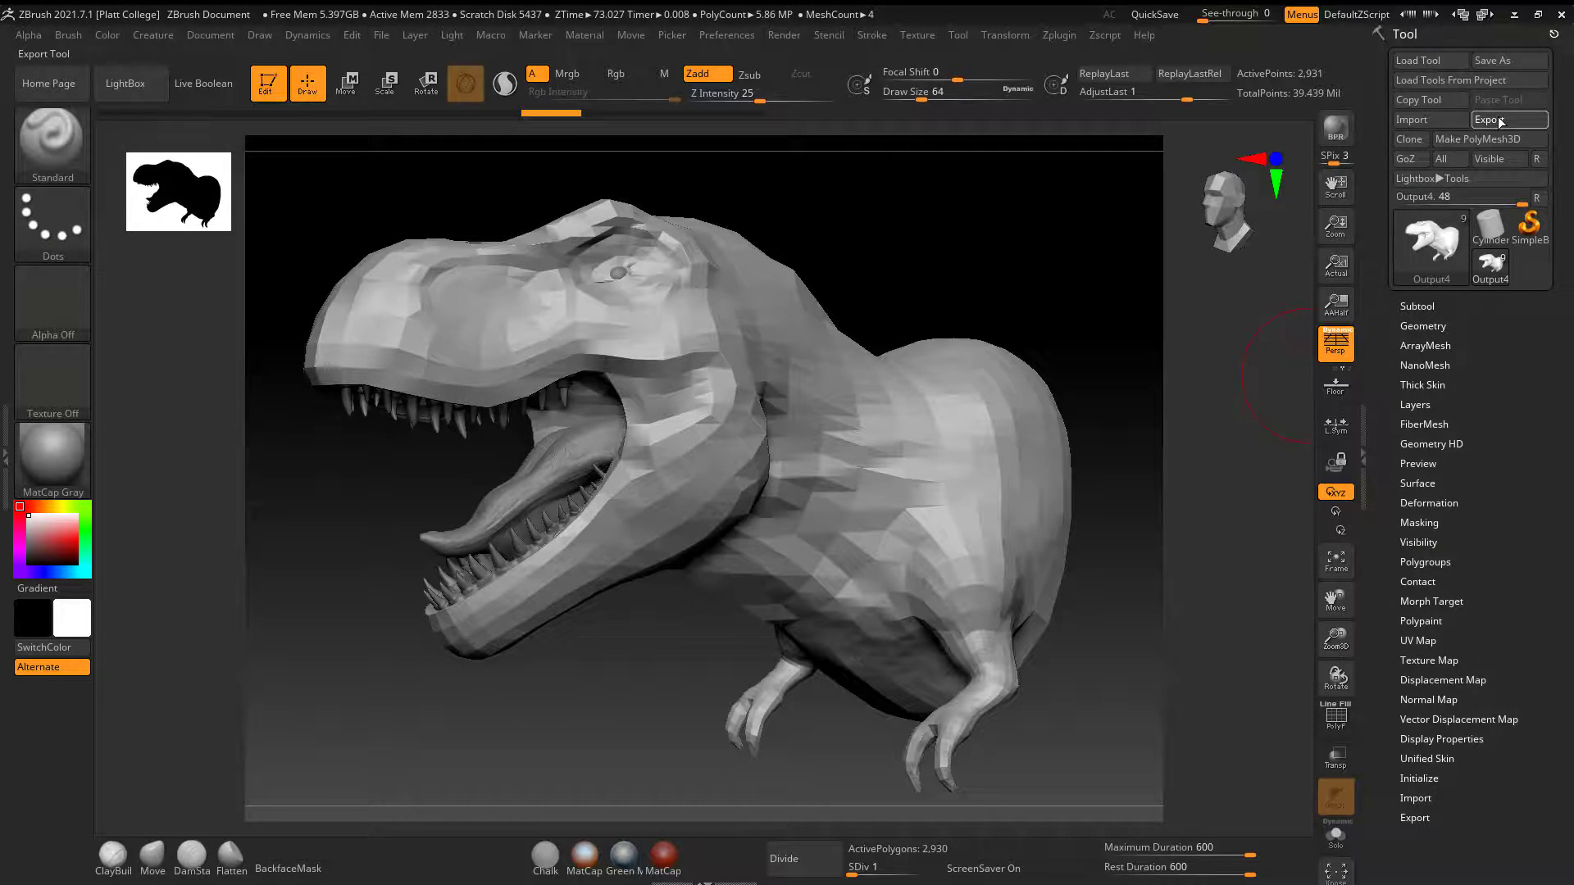
click(336, 412)
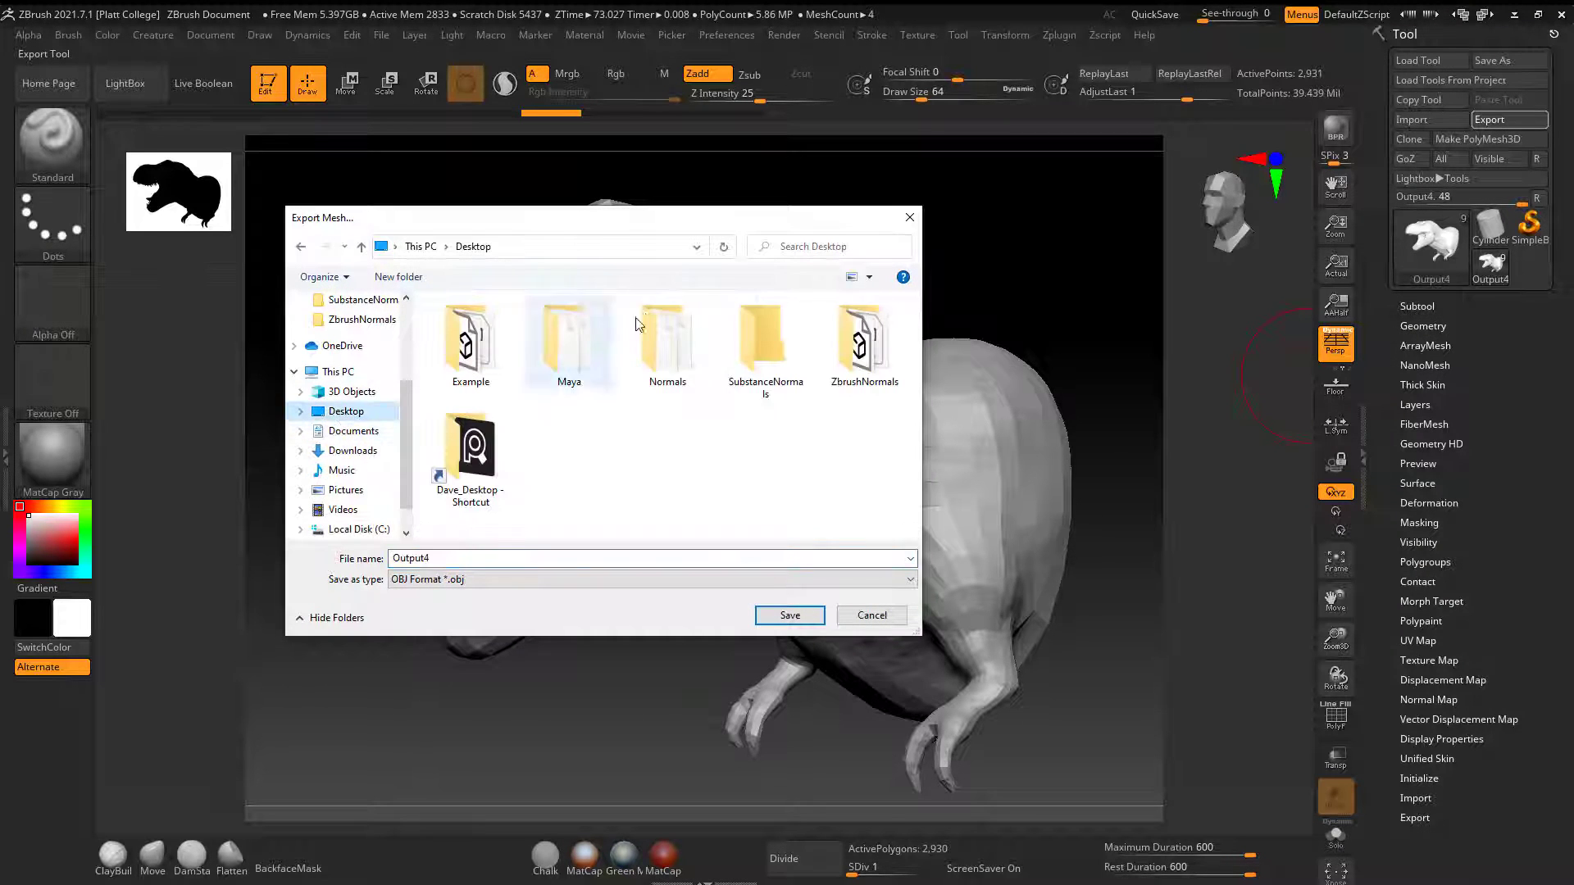
double_click(765, 340)
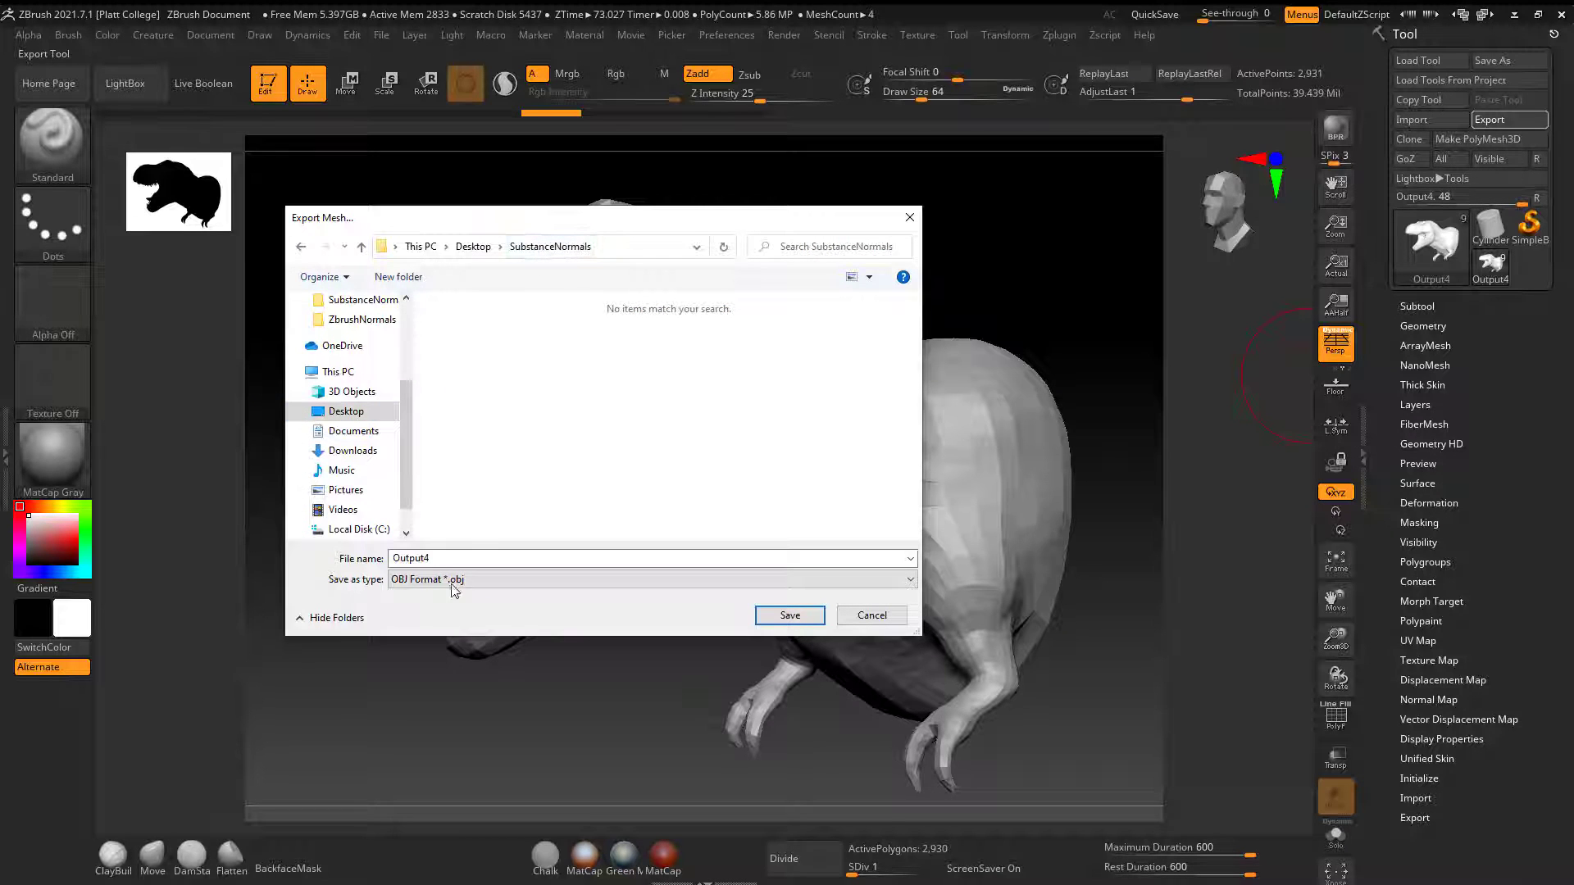
double_click(466, 559)
text(OBJ_Low)
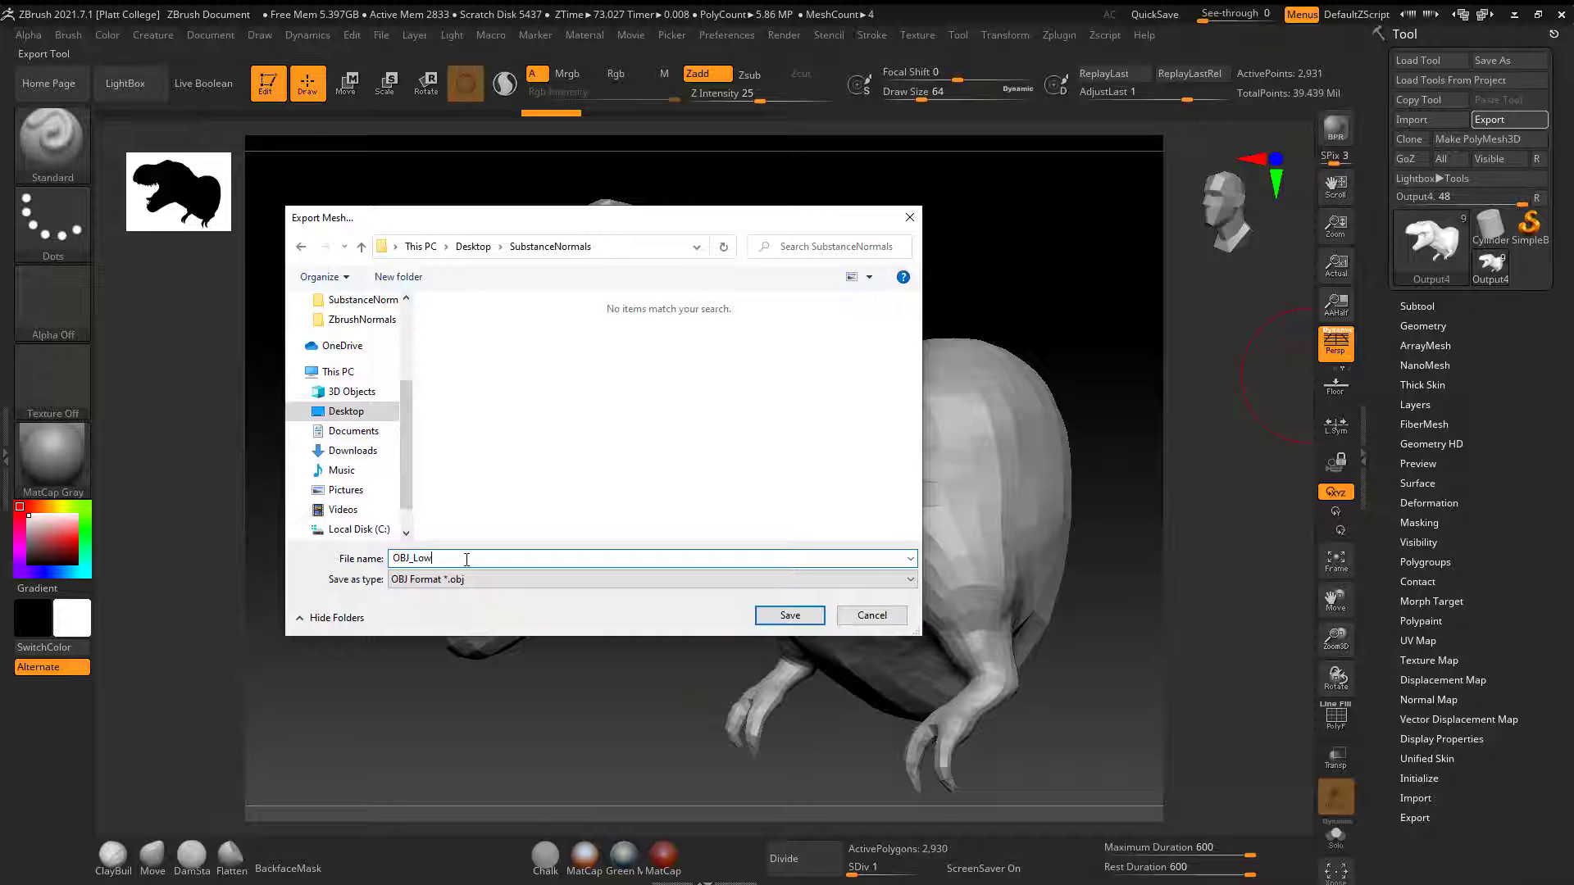
click(799, 615)
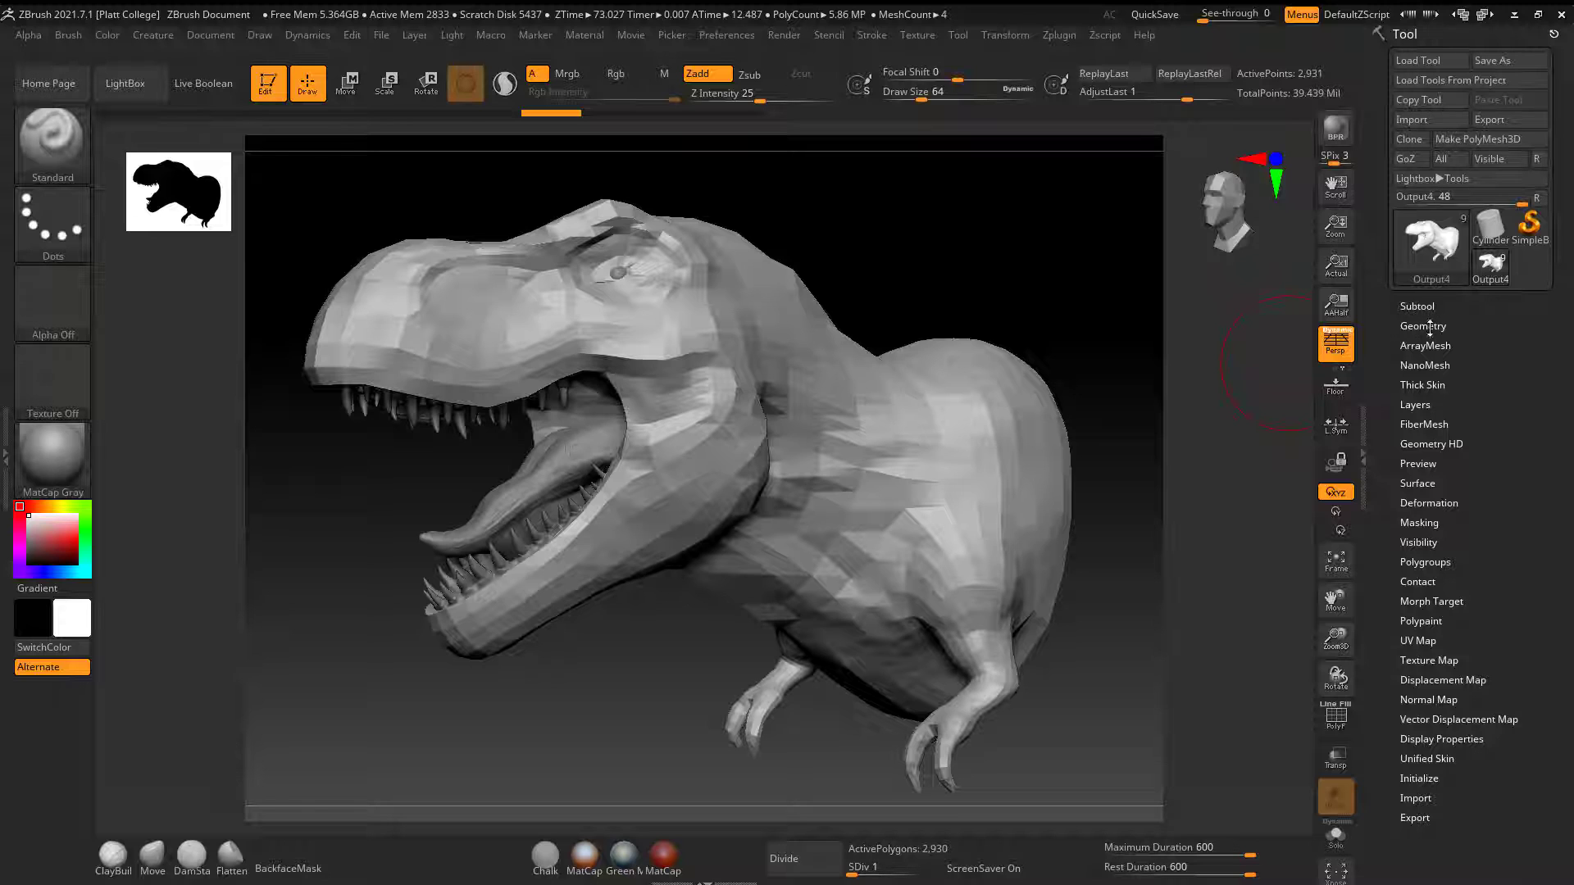
Raise SDiv to the top level, drop it to 6 (2.999 Mil polygons), and inspect the detail.
click(1426, 326)
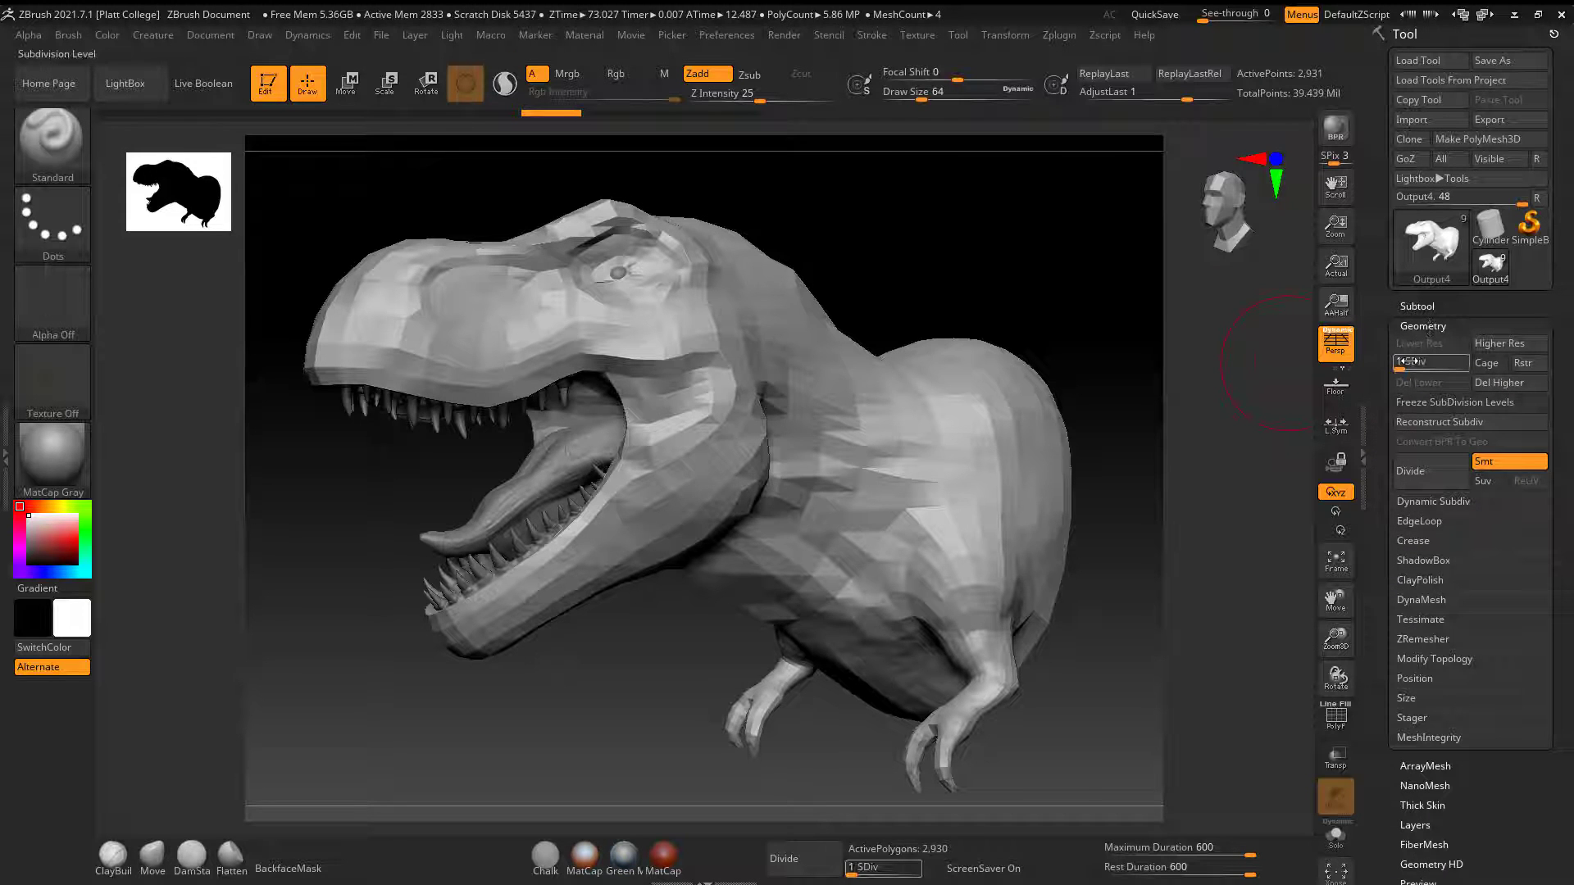
click(1465, 357)
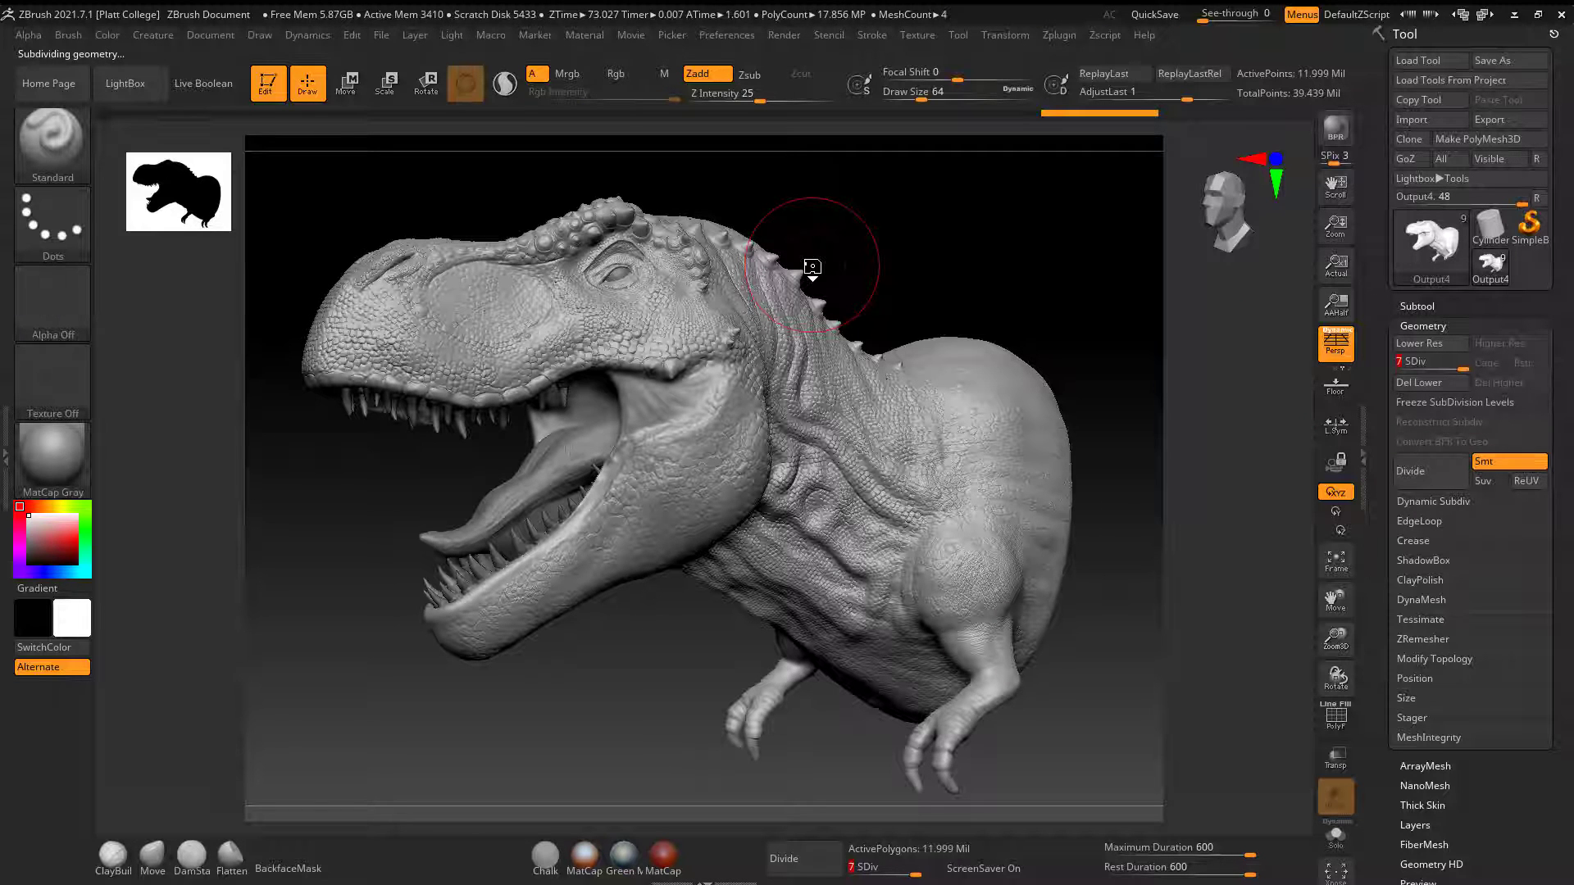
mouse_move(1424, 262)
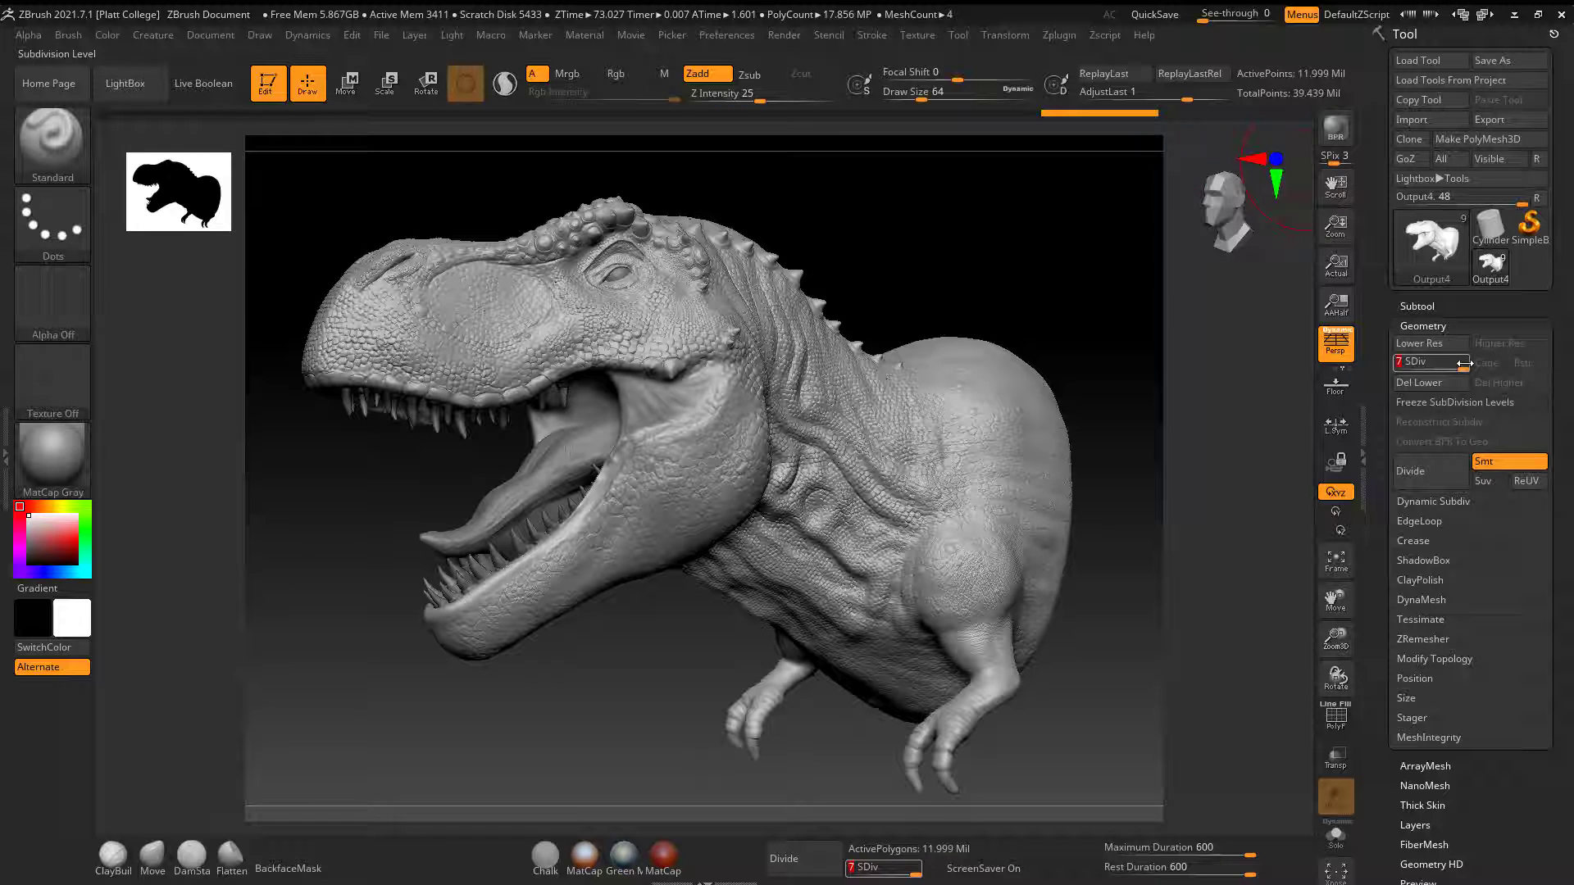
drag(1461, 363, 1453, 363)
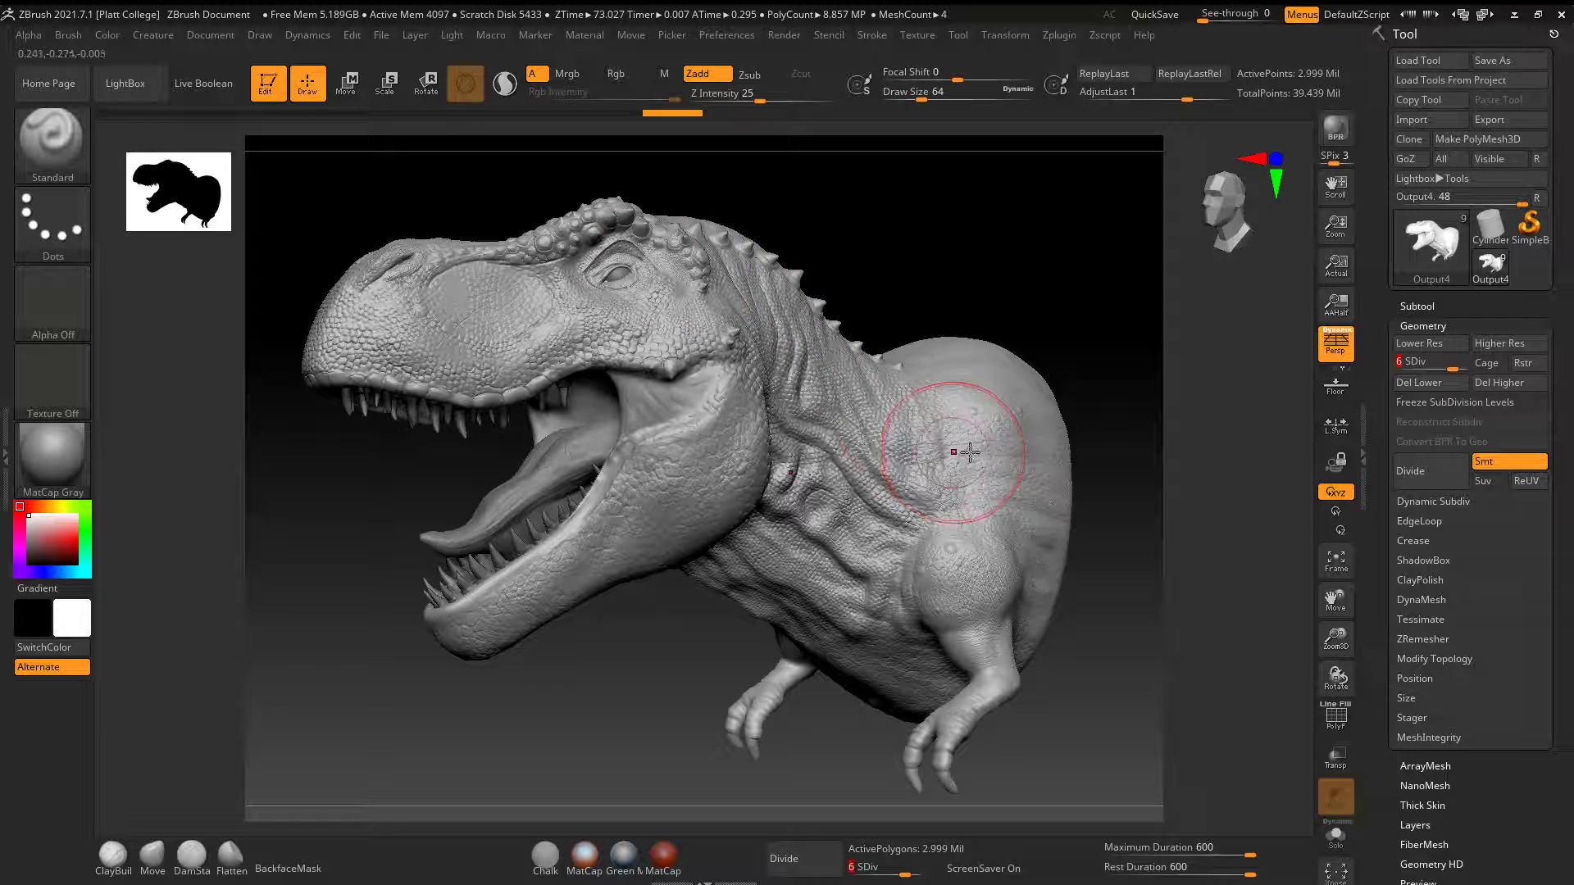
mouse_move(861, 316)
mouse_down()
mouse_move(948, 245)
mouse_move(910, 271)
mouse_up()
drag(720, 354, 877, 250)
drag(1452, 365, 1443, 366)
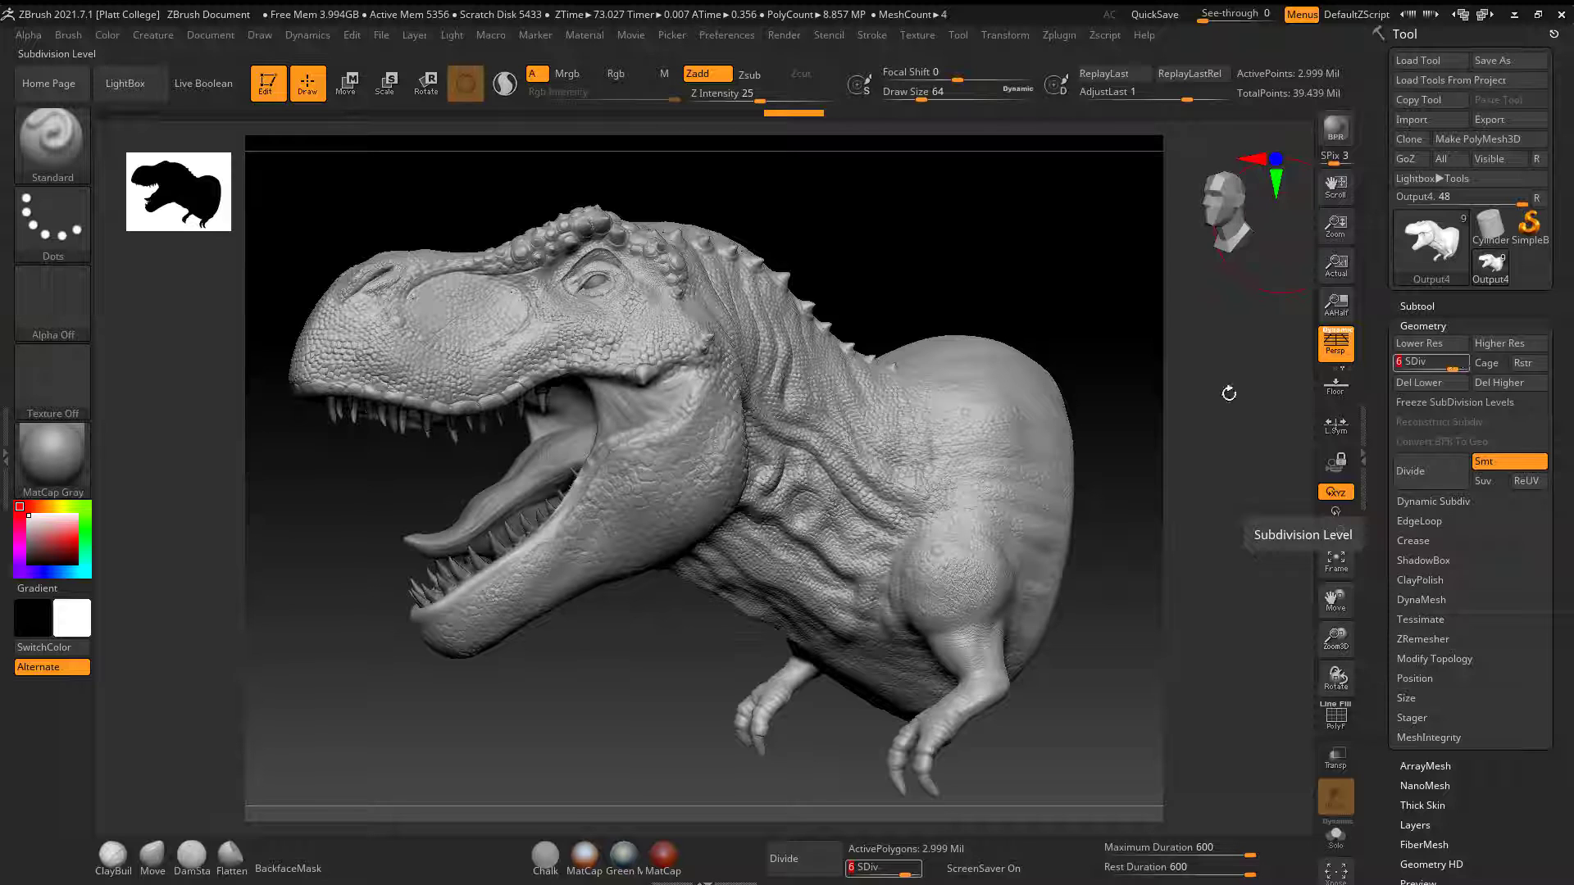
Export the subdivision-6 T-rex as OBJ_High into Desktop/SubstanceNormals, then maximize Substance Painter.
click(1513, 121)
drag(619, 224, 695, 223)
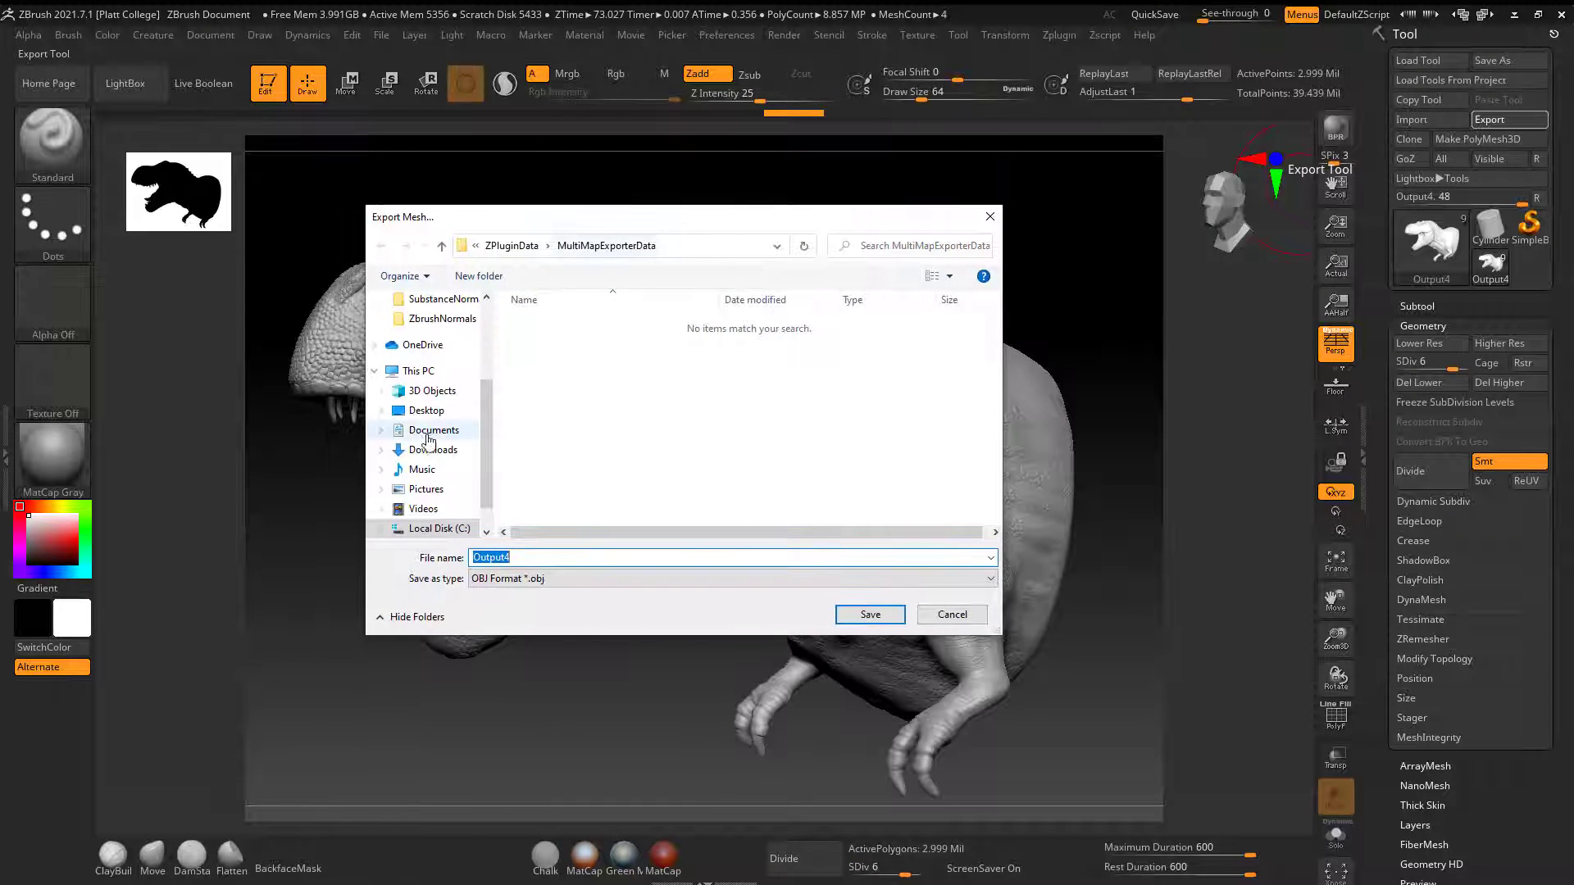
click(426, 410)
click(830, 350)
double_click(831, 348)
double_click(520, 556)
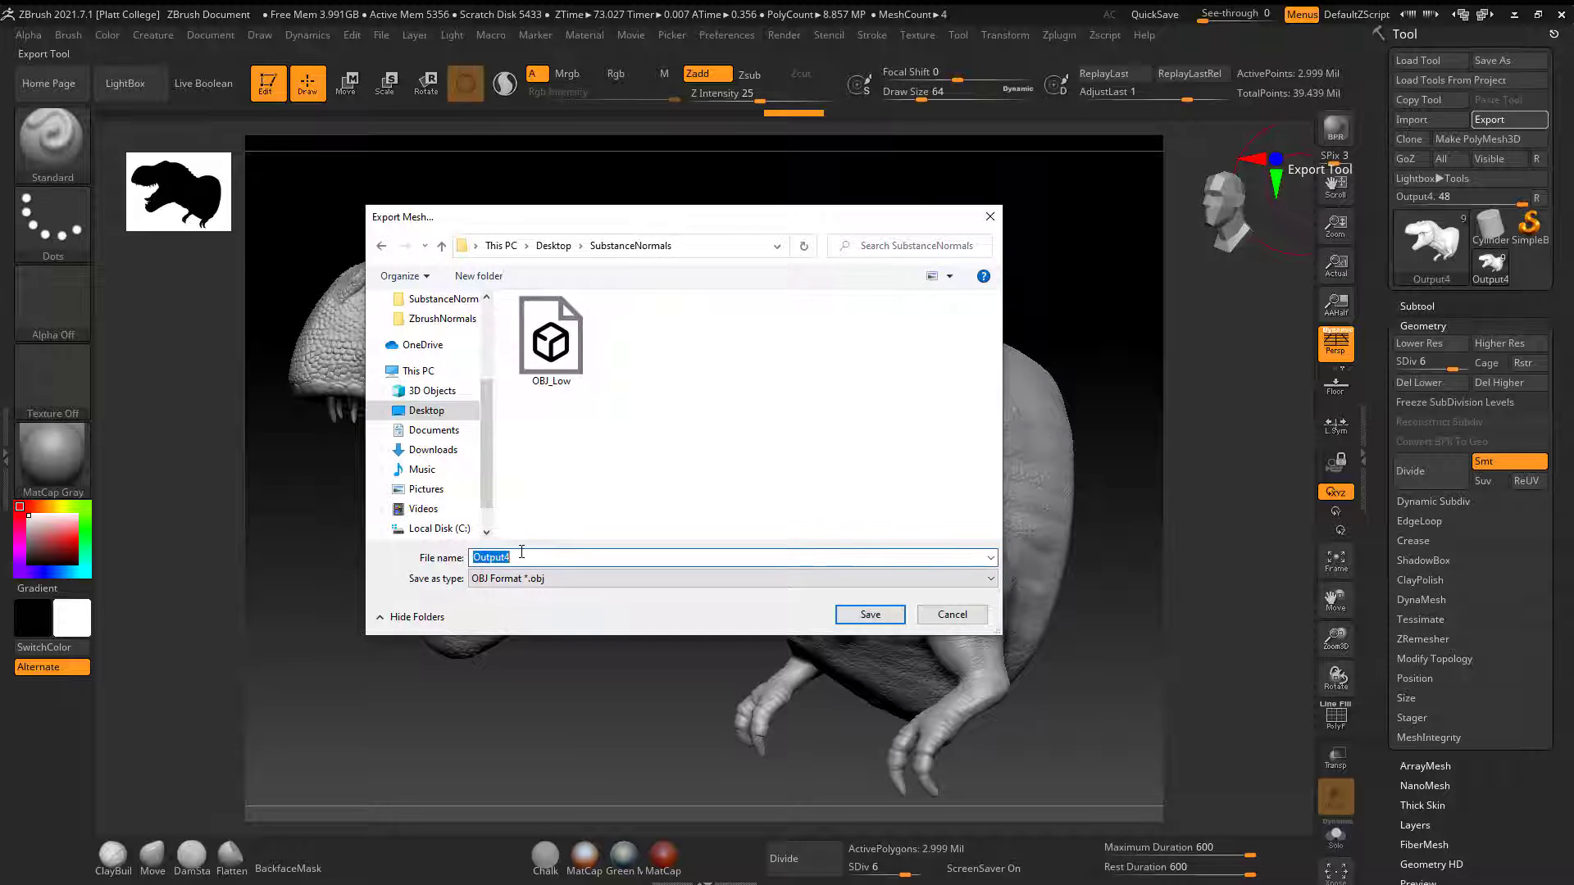
text(OBJ_High)
click(863, 616)
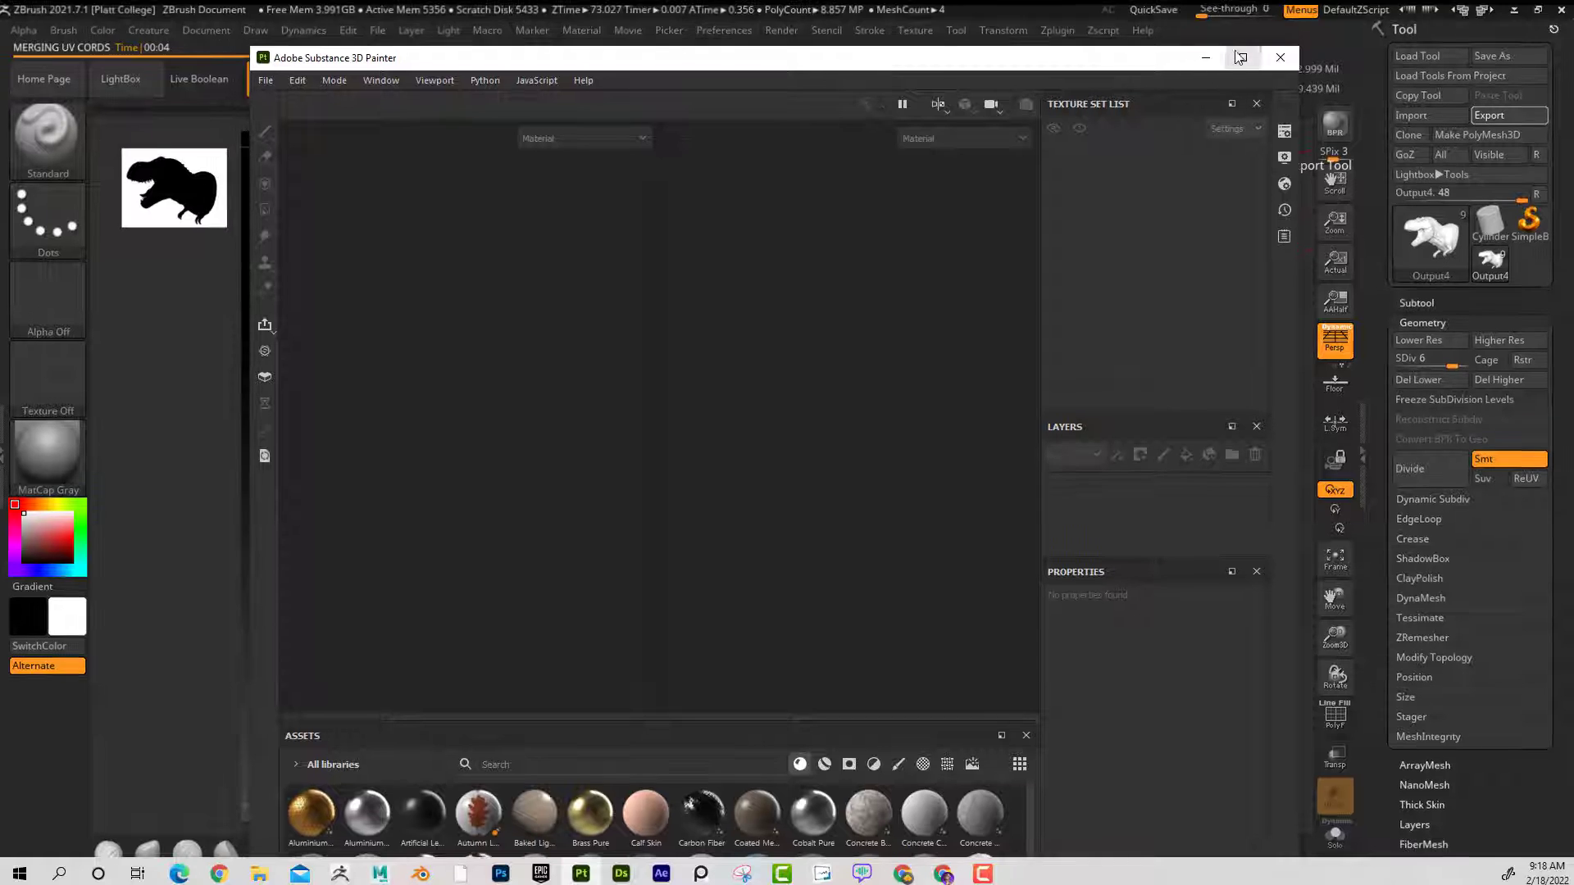
double_click(1228, 58)
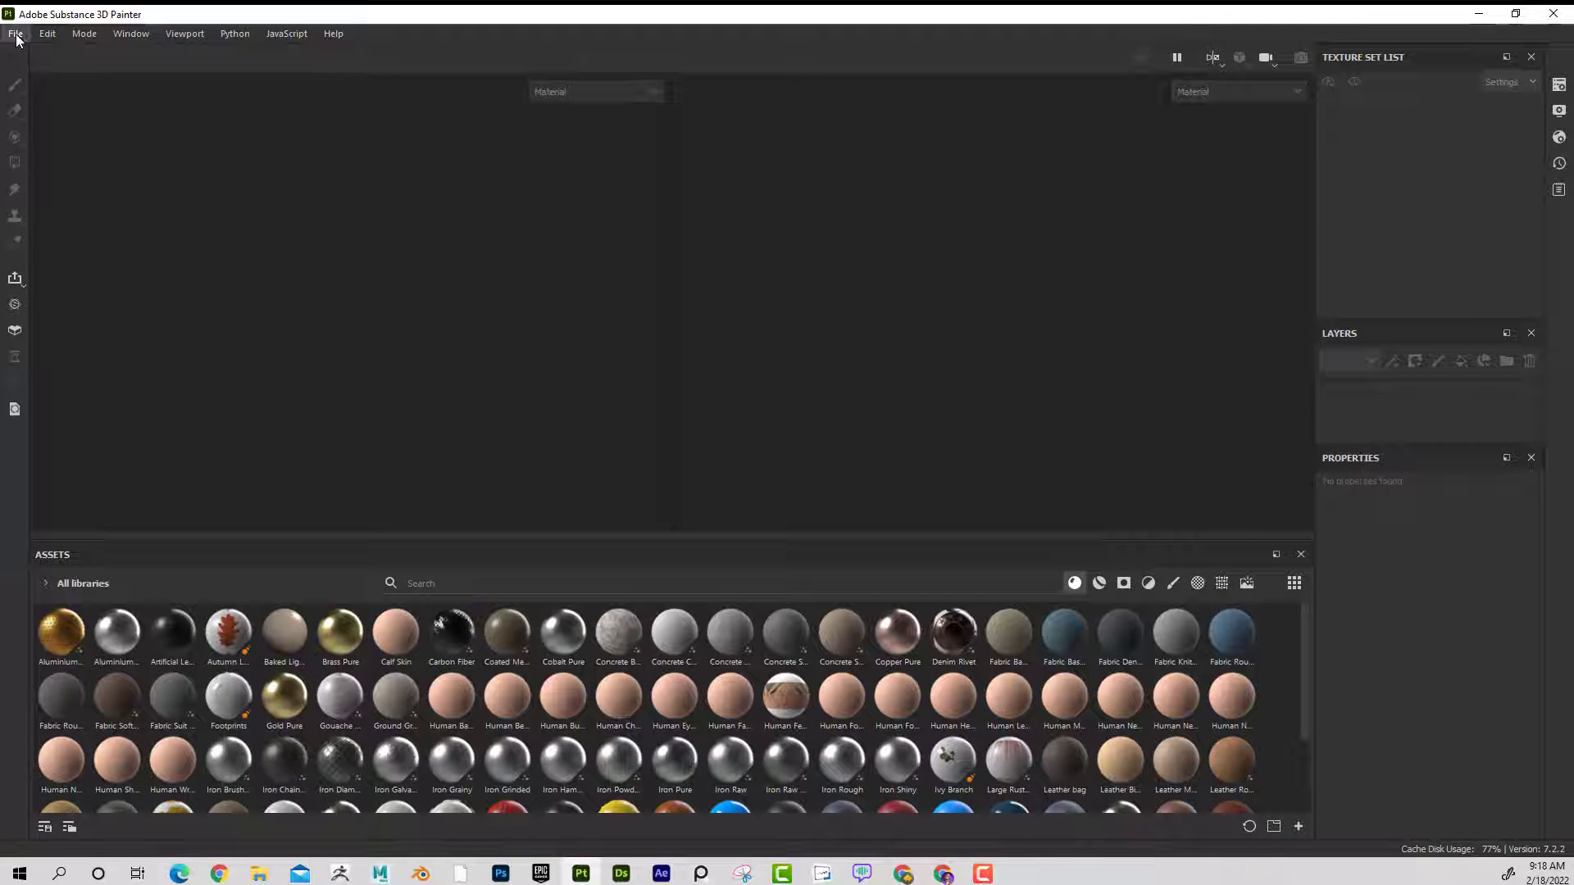
Start a new Substance Painter project from OBJ_Low.obj in SubstanceNormals at 4096 document resolution.
click(16, 36)
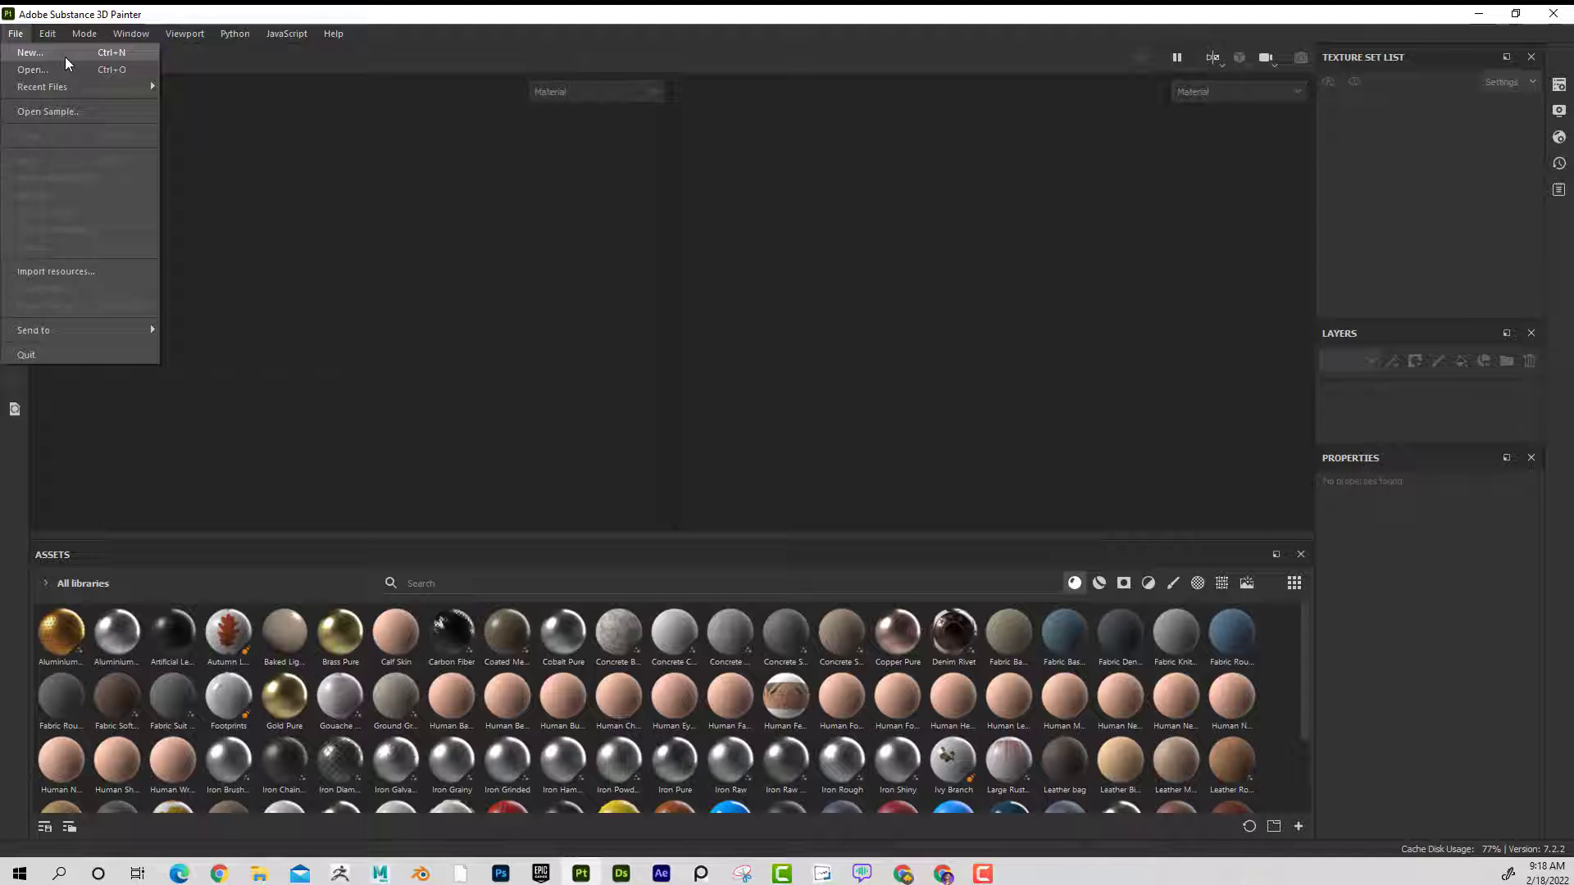
click(113, 69)
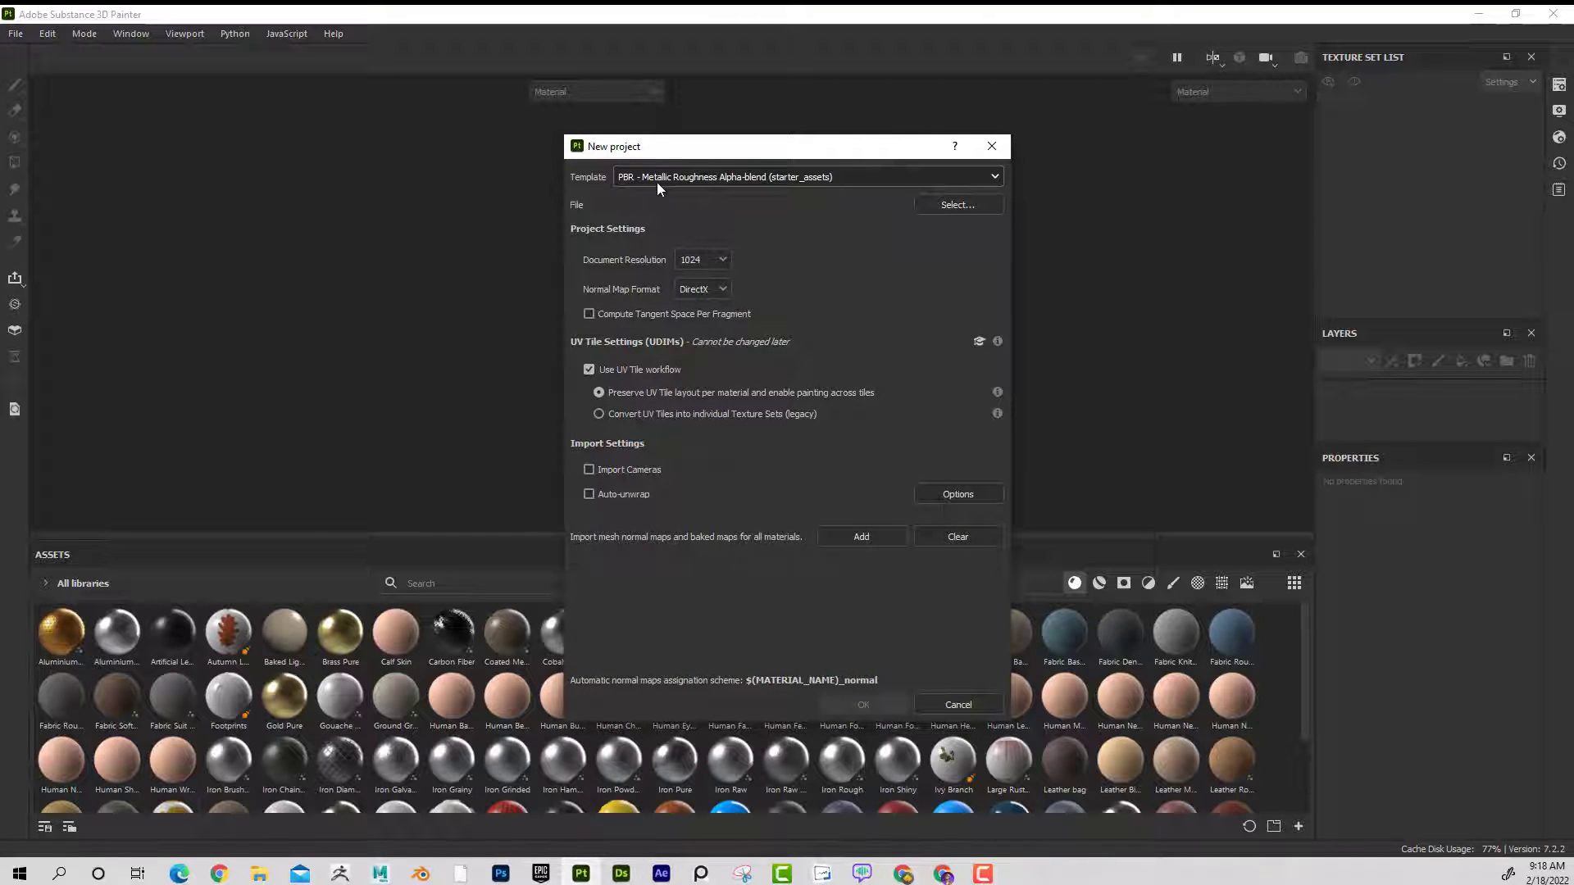
click(948, 210)
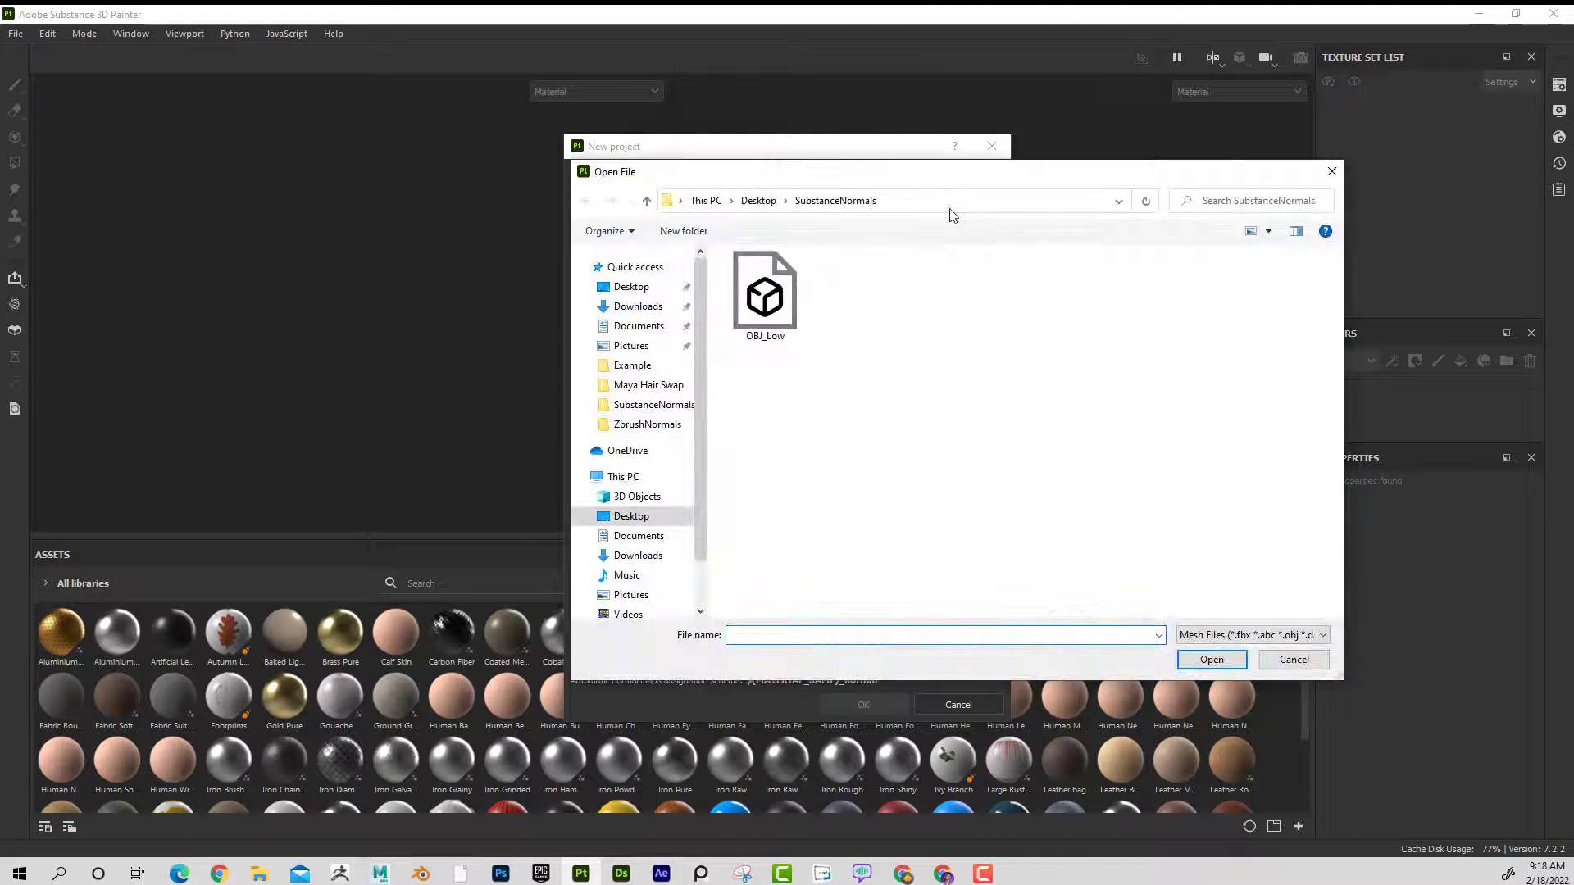
click(759, 312)
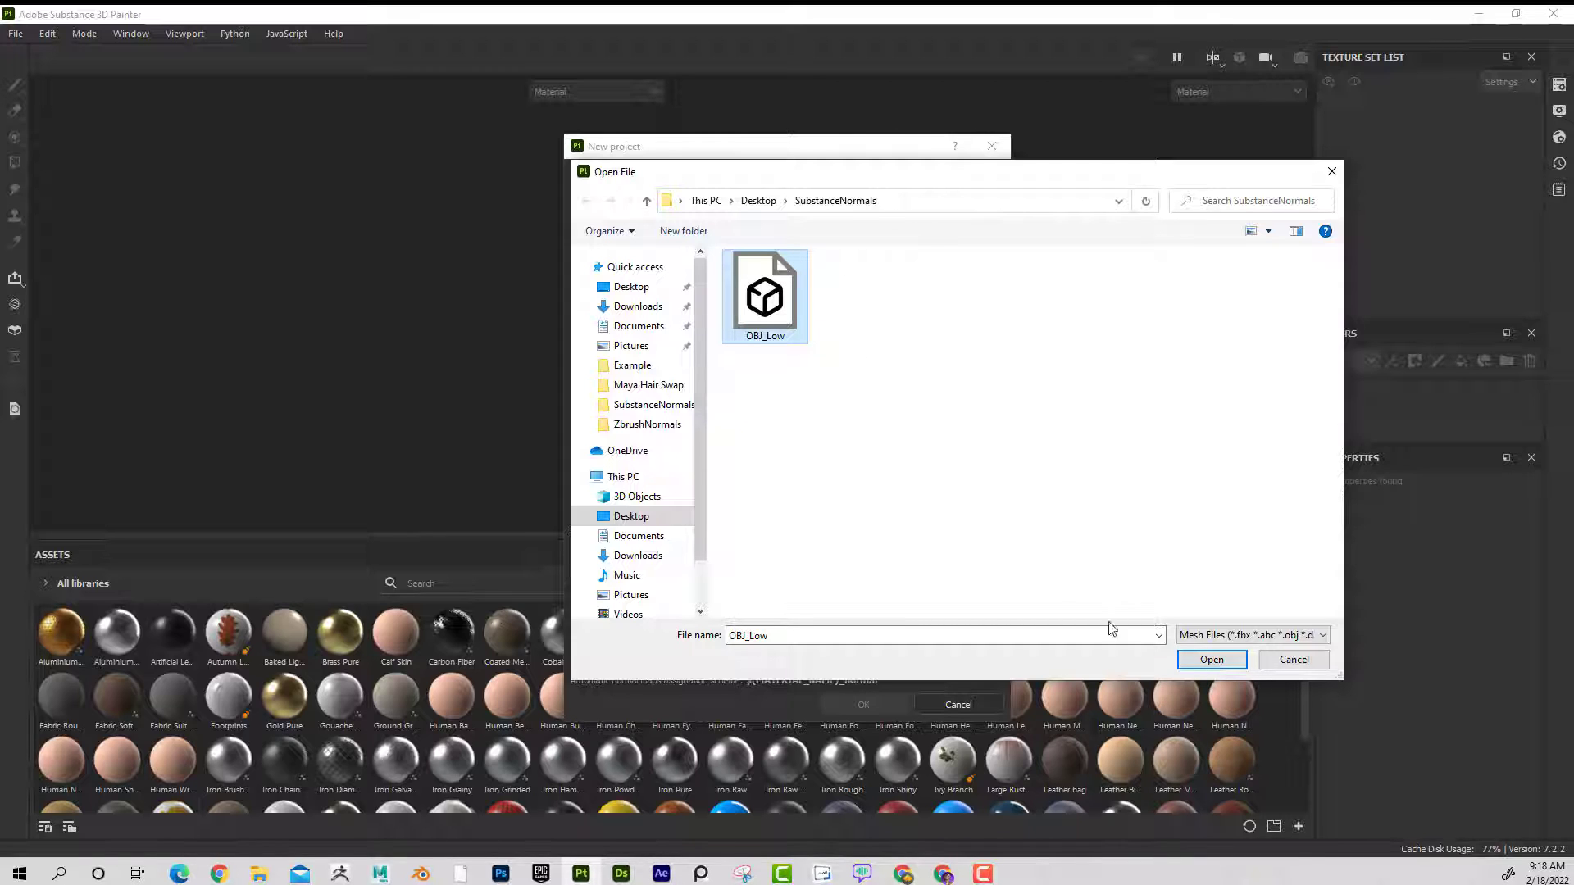
click(1210, 660)
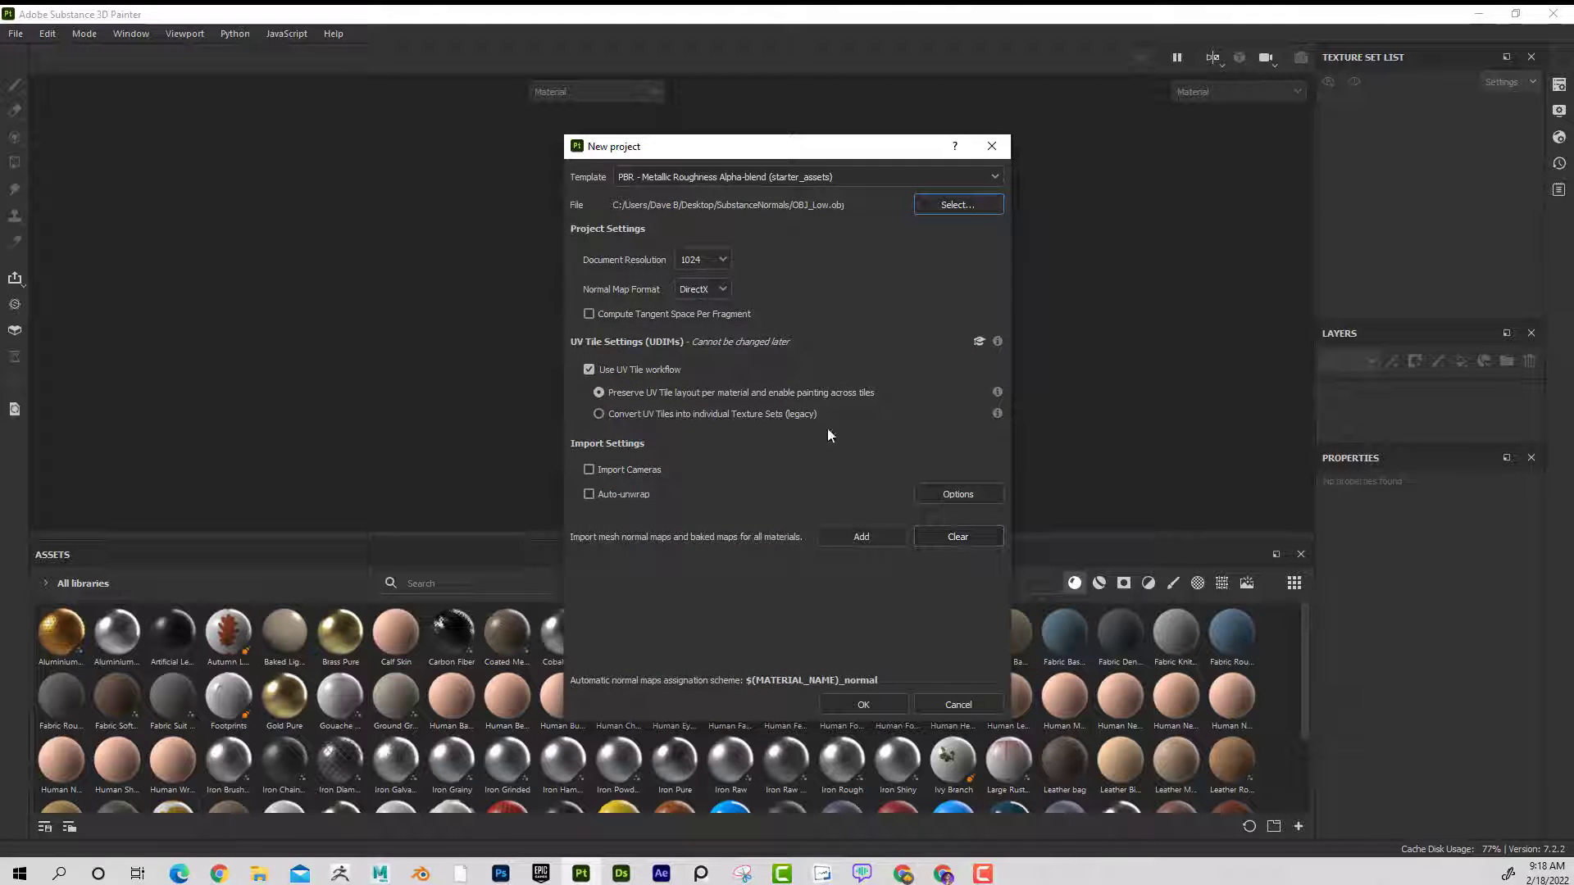
click(698, 259)
key(Escape)
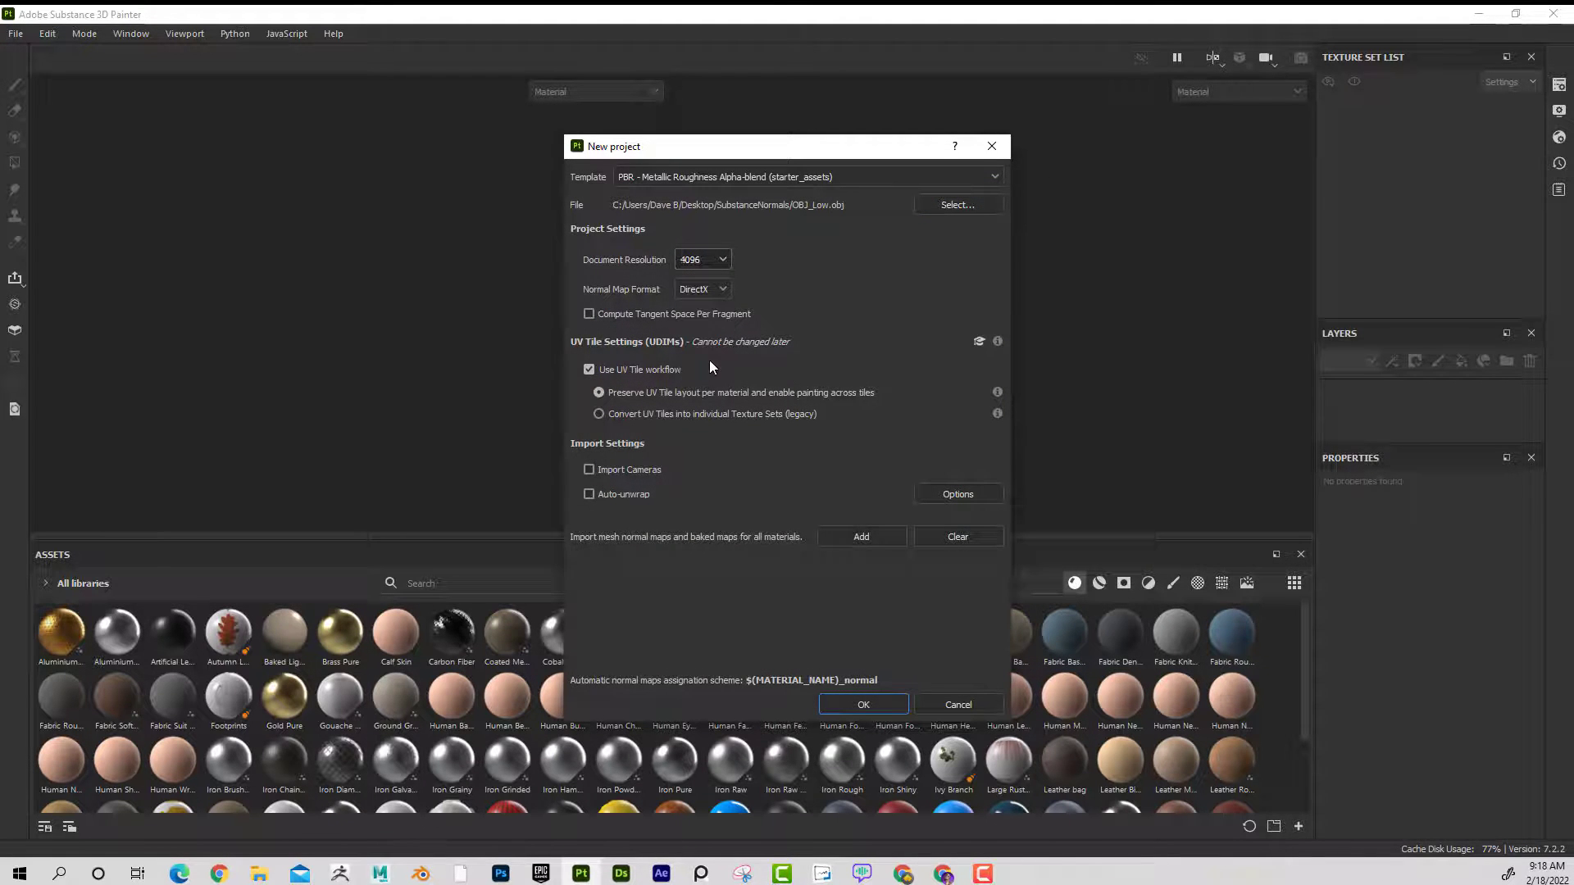